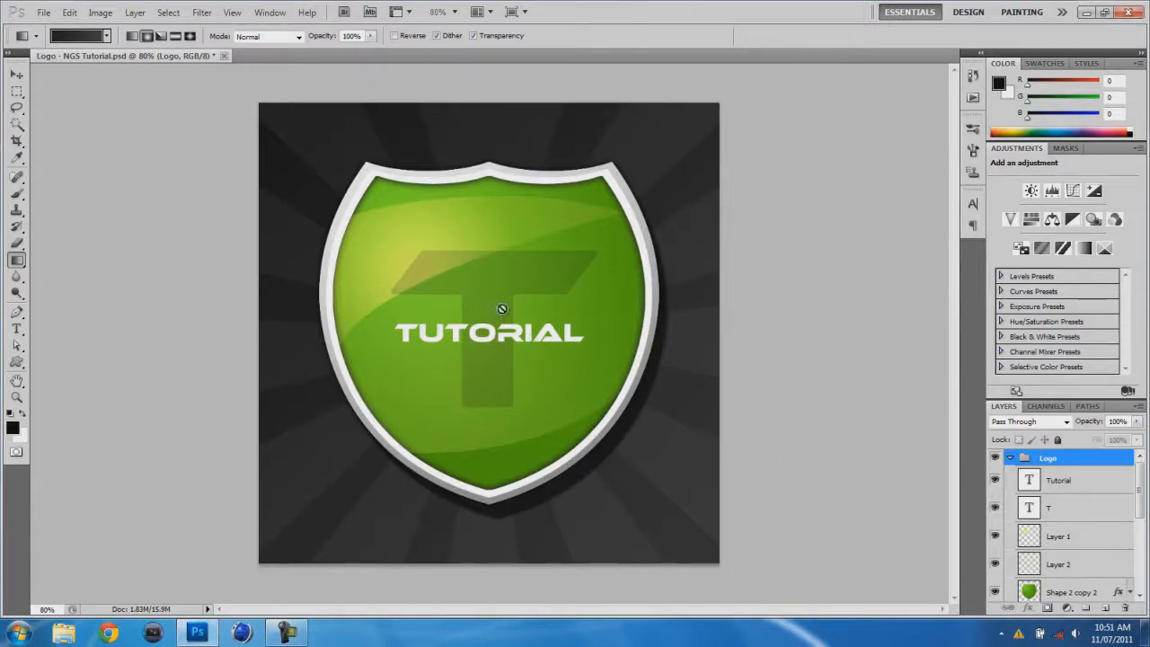
Hide and show the Logo group in the reference file to examine the ray background behind the shield
{"action": "left_click", "coordinate": [16, 73]}
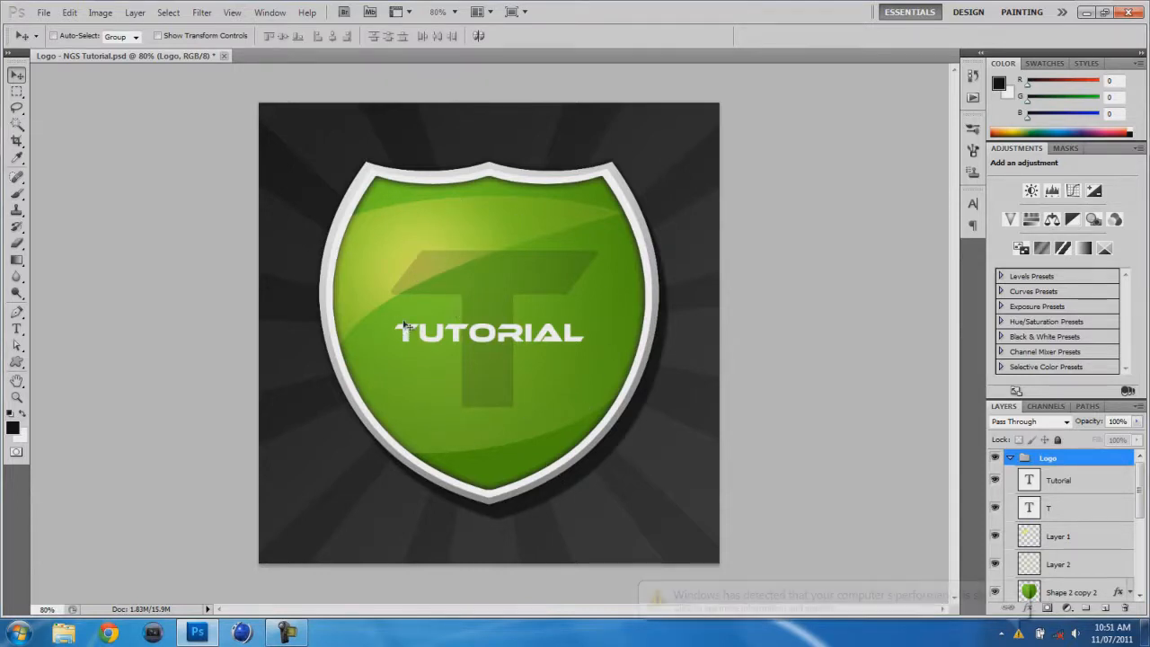
{"action": "left_click", "coordinate": [1016, 592]}
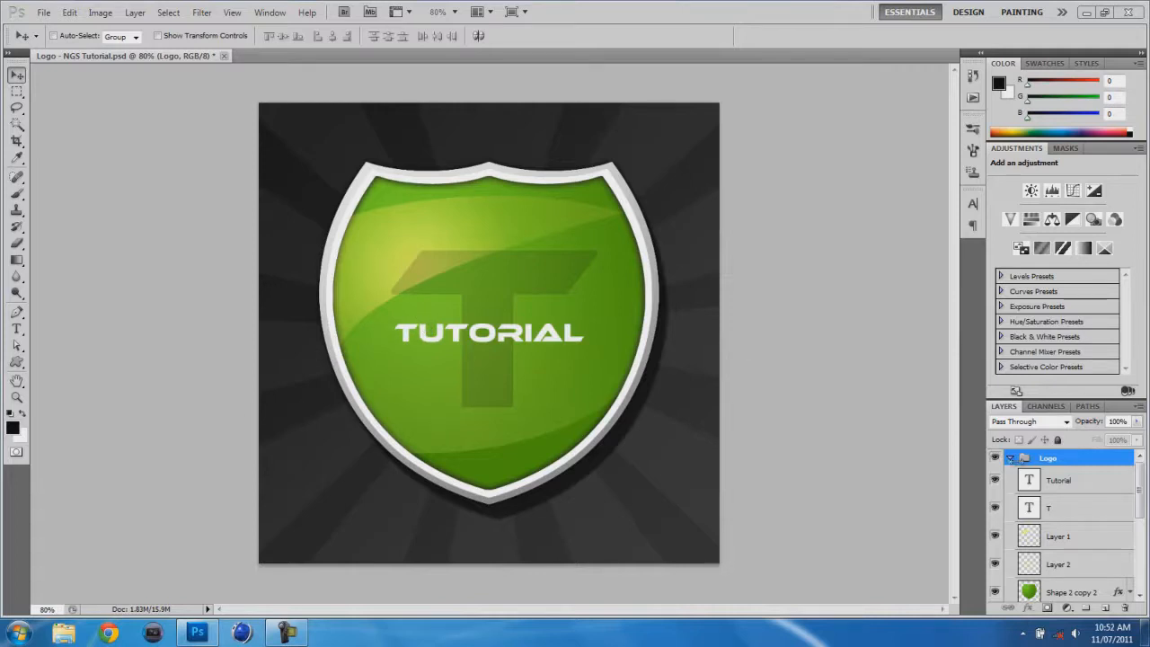
{"action": "left_click", "coordinate": [994, 460]}
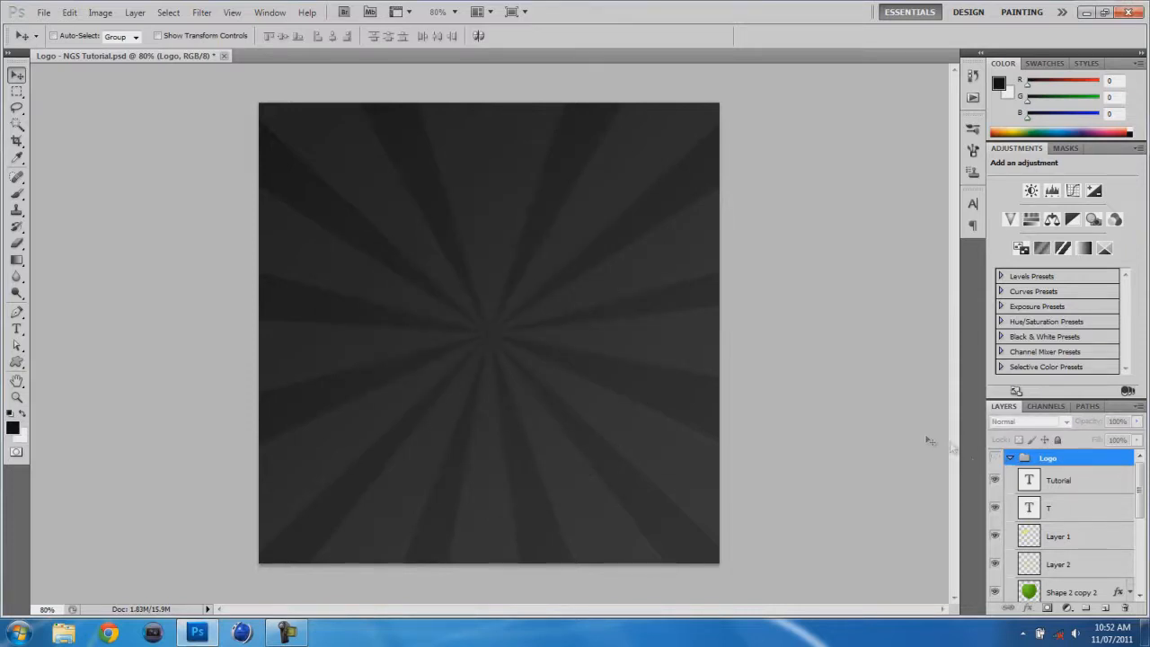
{"action": "left_click", "coordinate": [994, 458]}
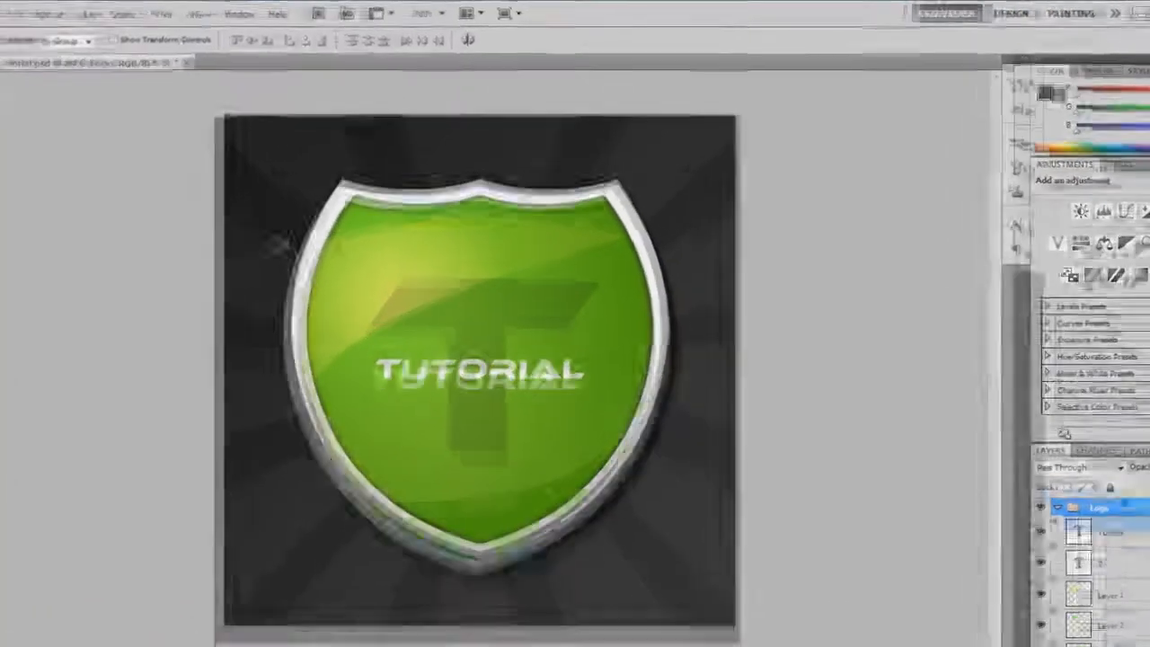
Create a new 800 by 800 pixel grayscale document with a white background
{"action": "key", "text": "ctrl+n"}
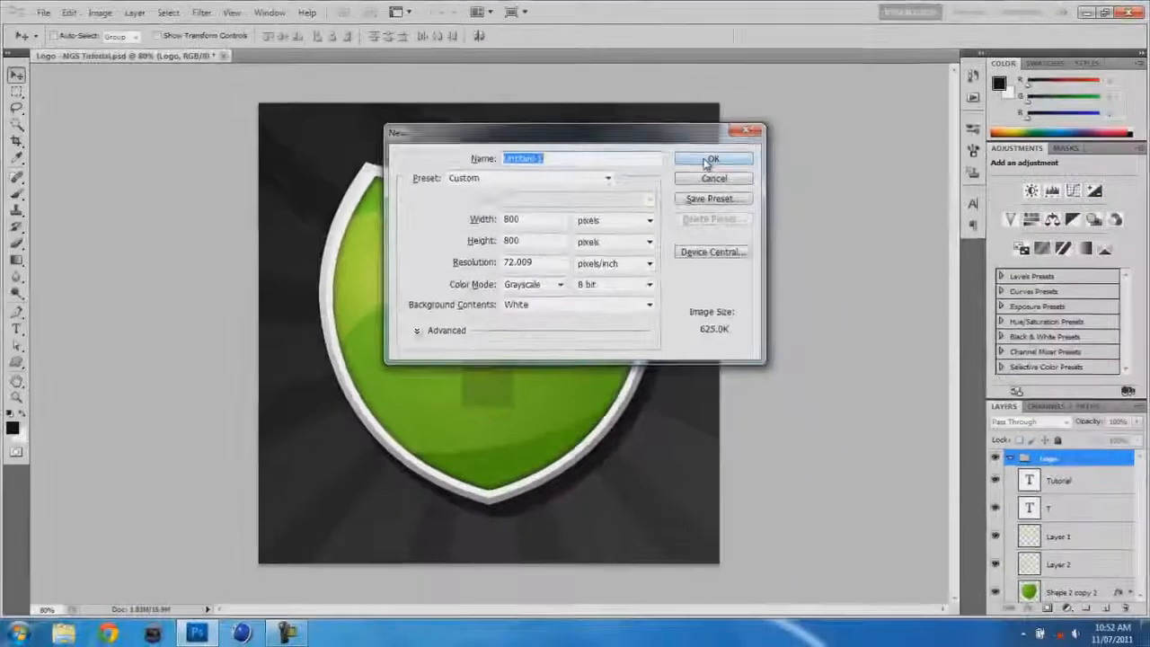
{"action": "left_click", "coordinate": [742, 197]}
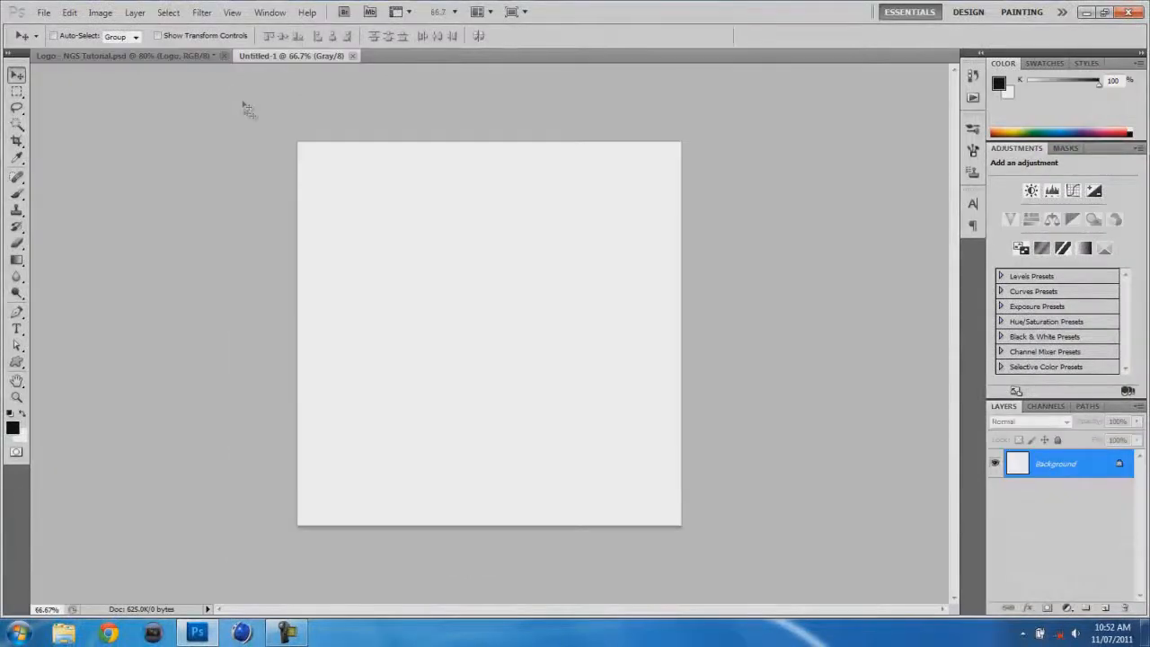
{"action": "left_click", "coordinate": [17, 90]}
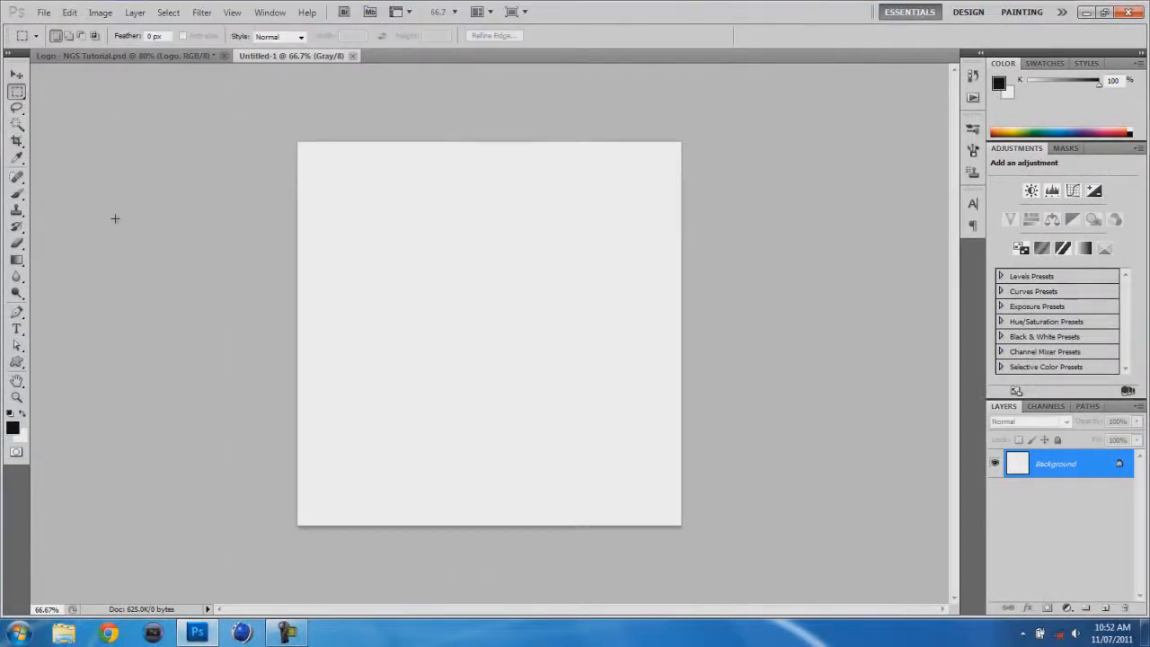
Set up a solid gradient running from near-black #0a0a0a at the first stop to dark grey at the last
{"action": "left_click", "coordinate": [16, 261]}
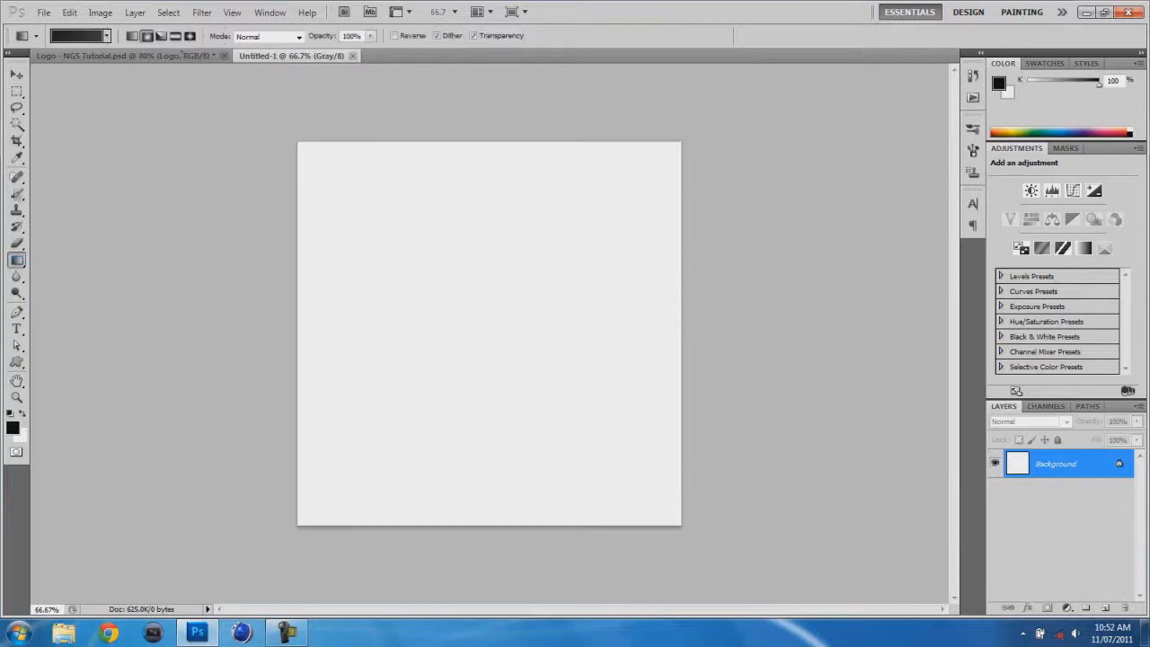
{"action": "left_click", "coordinate": [93, 35]}
{"action": "left_click", "coordinate": [703, 392]}
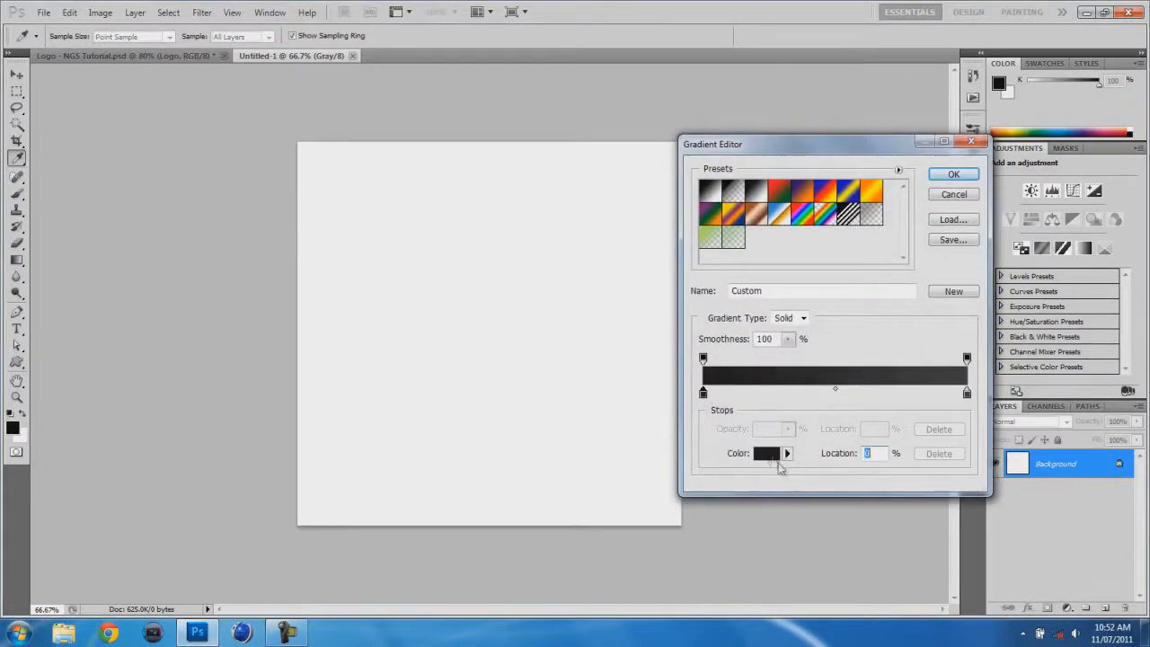
{"action": "left_click", "coordinate": [768, 453]}
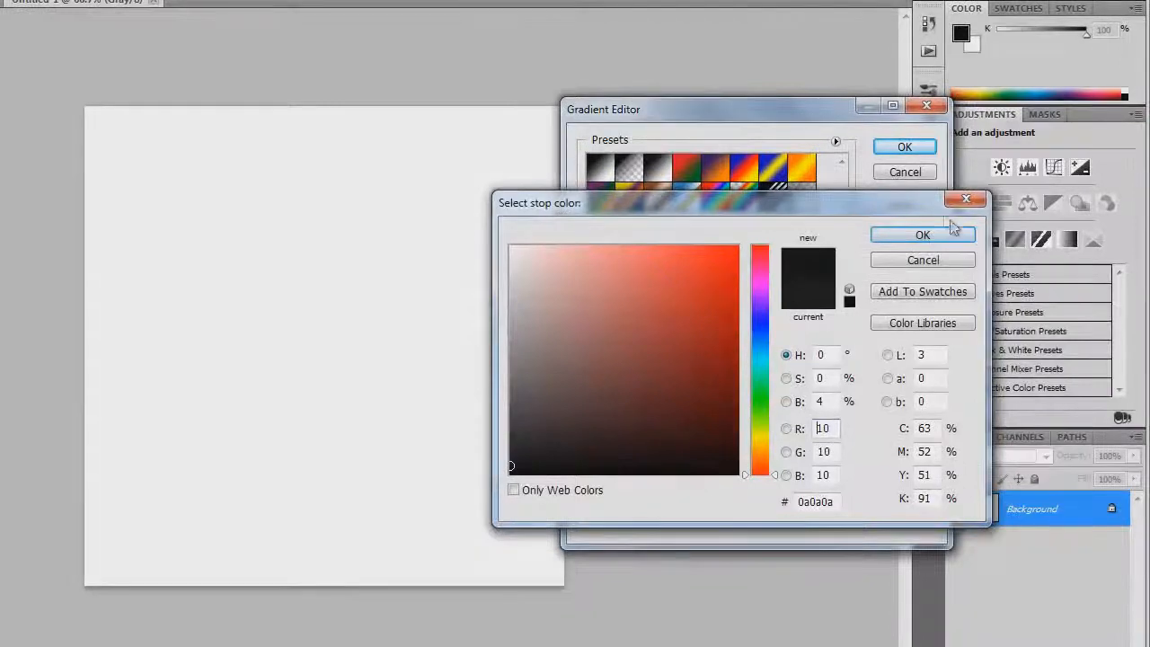
{"action": "left_click", "coordinate": [954, 231]}
{"action": "left_click", "coordinate": [920, 419]}
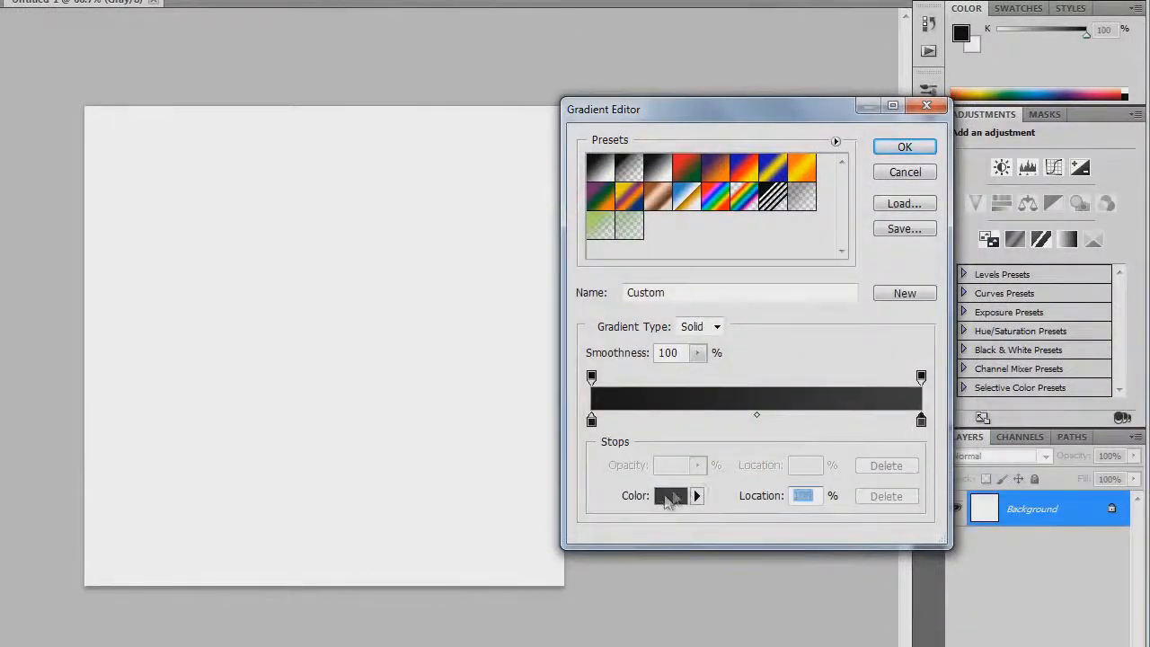
{"action": "left_click", "coordinate": [669, 496]}
{"action": "left_click", "coordinate": [509, 437]}
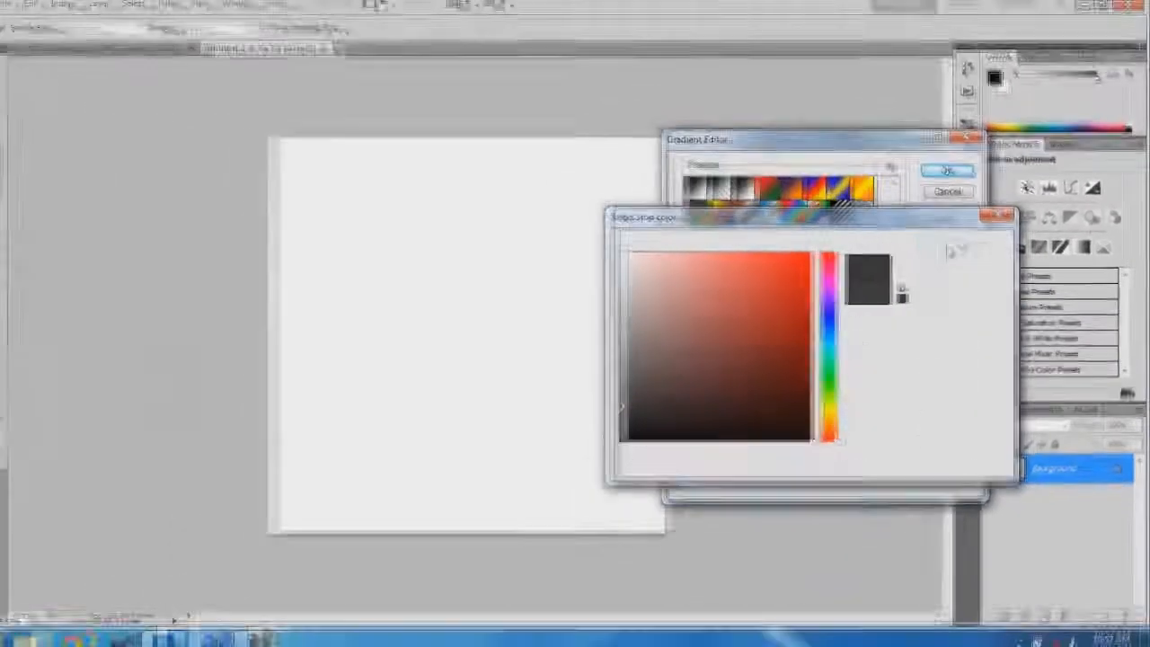
{"action": "left_click", "coordinate": [957, 247]}
{"action": "left_click", "coordinate": [946, 169]}
Fill the Background with the dark radial gradient, darkest near the lower-right corner of the canvas, redoing unsatisfactory attempts
{"action": "key", "text": "ctrl+z"}
{"action": "key", "text": "ctrl+alt+z"}
{"action": "left_click_drag", "start_coordinate": [667, 501], "coordinate": [292, 127]}
{"action": "key", "text": "ctrl+z"}
{"action": "left_click_drag", "start_coordinate": [610, 482], "coordinate": [231, 97]}
{"action": "left_click_drag", "start_coordinate": [531, 402], "coordinate": [603, 430]}
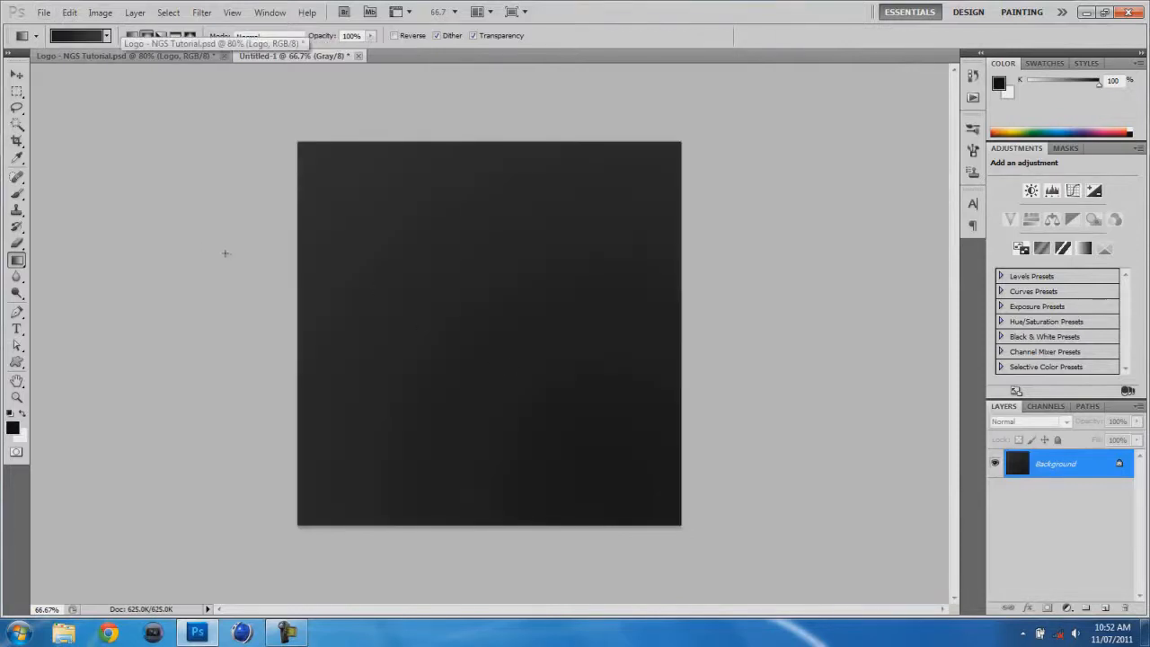
{"action": "key", "text": "v"}
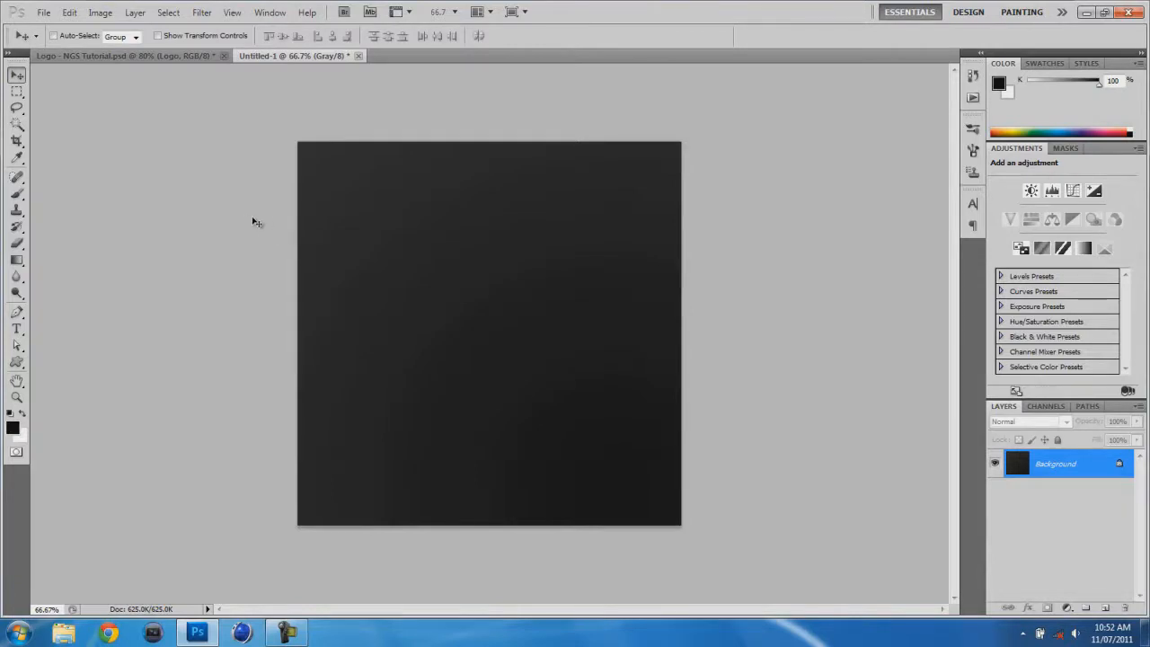
Add a new layer and select a series of separate full-height vertical strips of varying width across the canvas
{"action": "left_click", "coordinate": [1105, 608]}
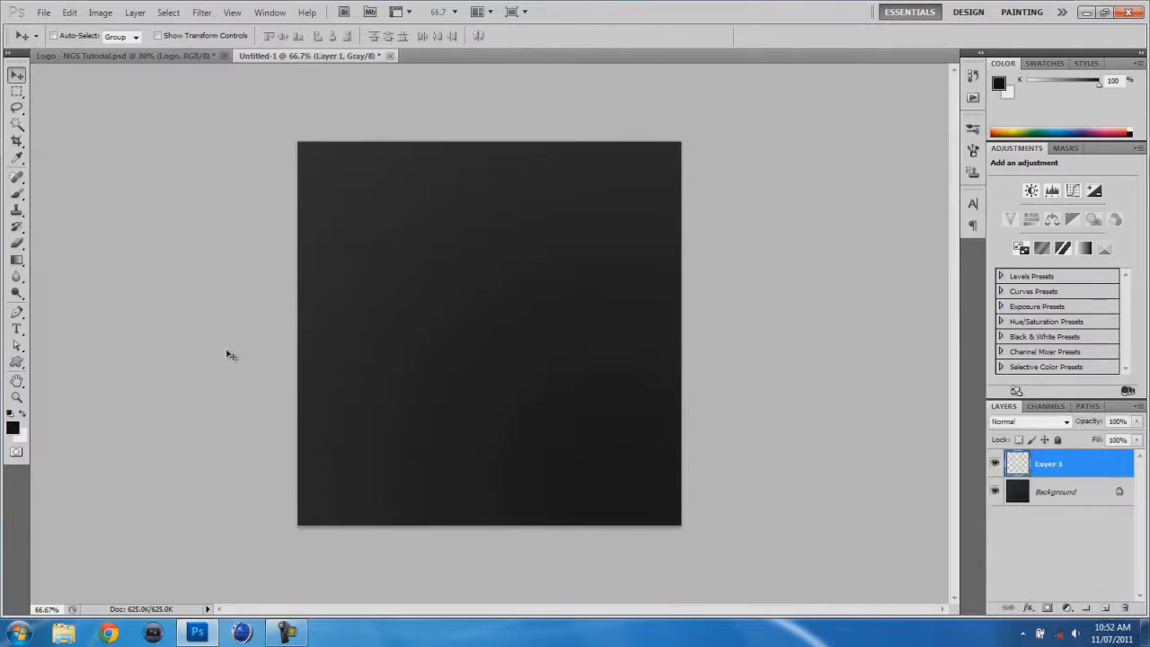
{"action": "key", "text": "m"}
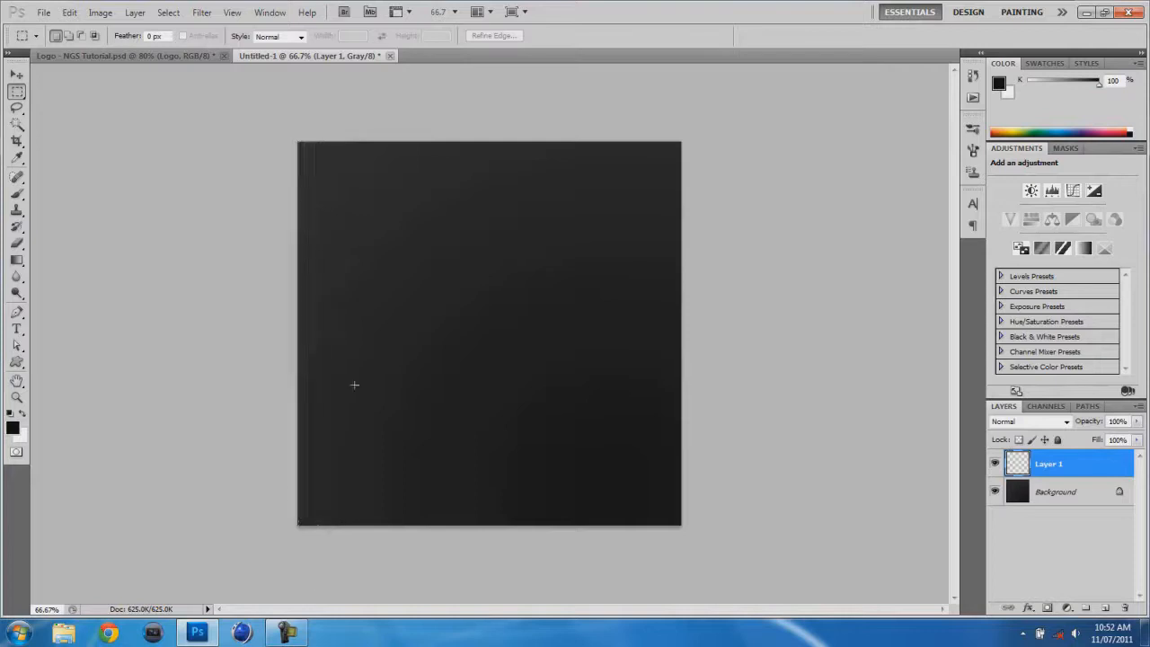
{"action": "left_click_drag", "start_coordinate": [296, 528], "coordinate": [317, 138]}
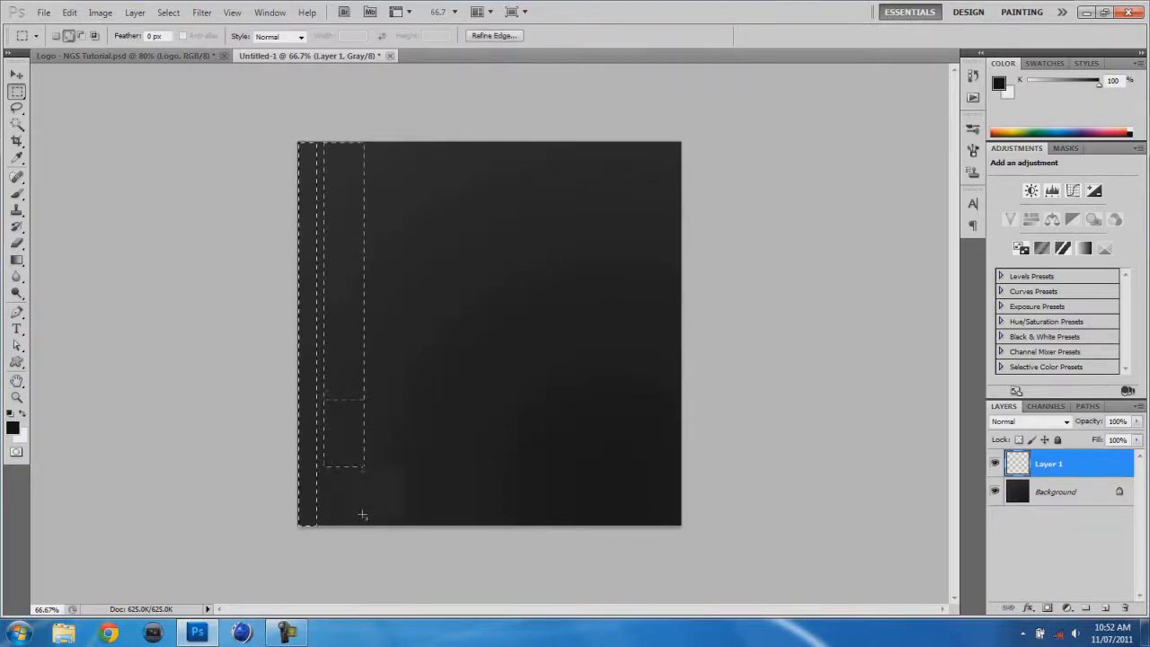
{"action": "left_click_drag", "start_coordinate": [342, 543], "coordinate": [330, 134]}
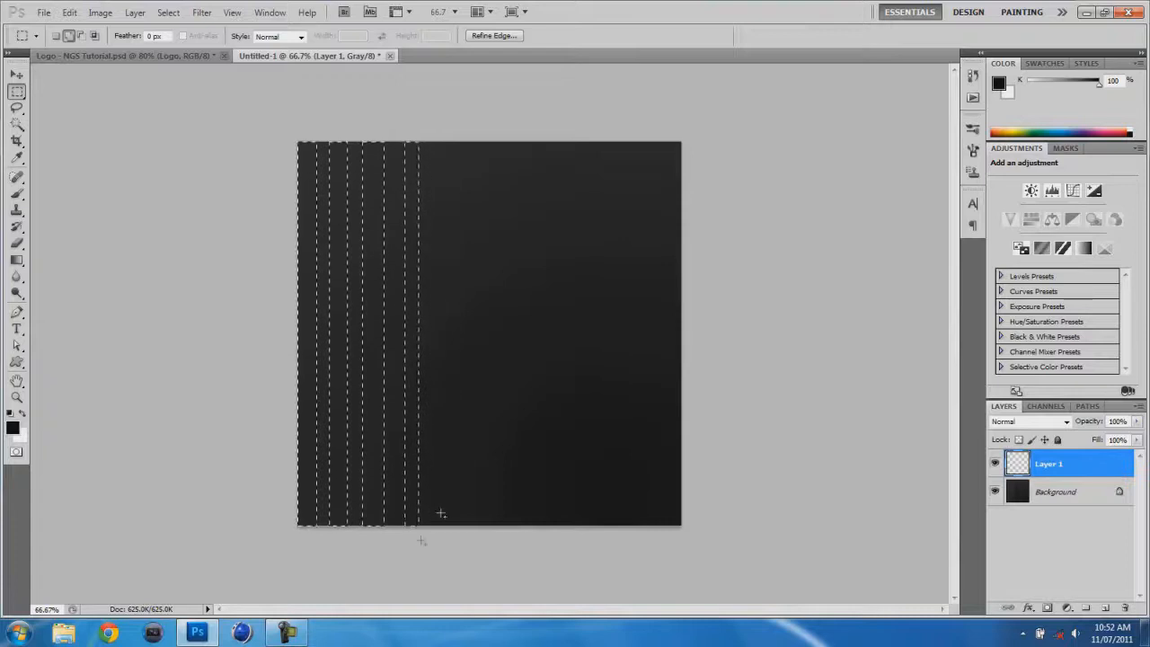
{"action": "left_click_drag", "start_coordinate": [490, 135], "coordinate": [507, 546]}
{"action": "left_click_drag", "start_coordinate": [535, 136], "coordinate": [552, 611]}
{"action": "left_click_drag", "start_coordinate": [576, 136], "coordinate": [590, 560]}
{"action": "left_click_drag", "start_coordinate": [627, 136], "coordinate": [639, 556]}
{"action": "key", "text": "ctrl+alt+z"}
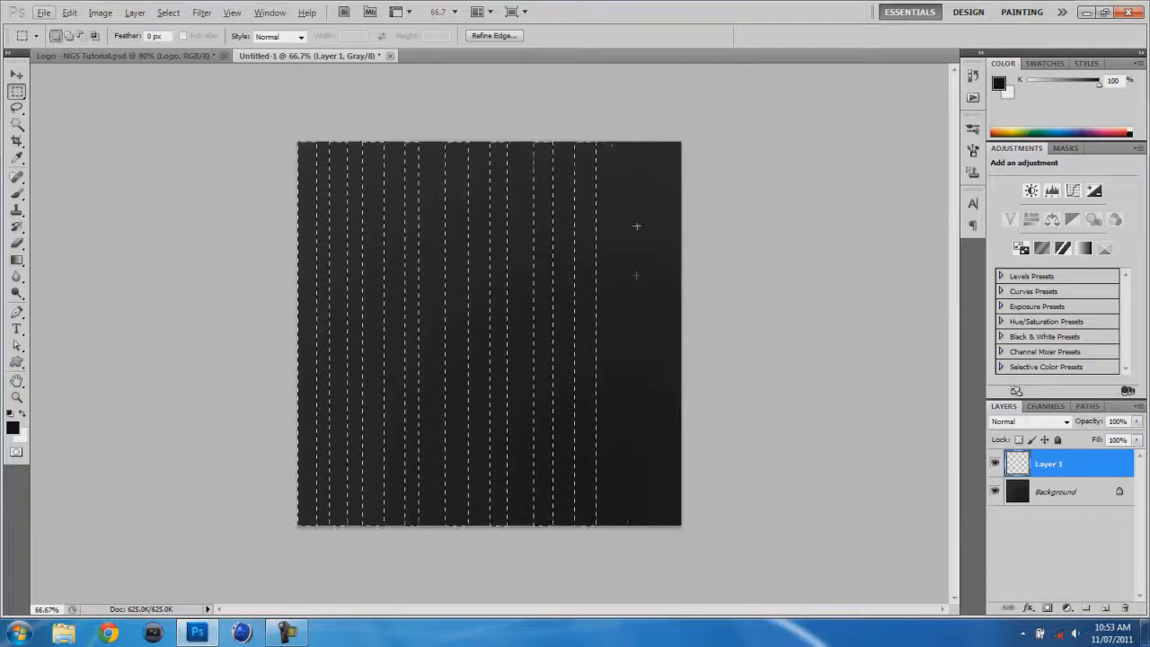
{"action": "left_click_drag", "start_coordinate": [606, 128], "coordinate": [633, 611]}
{"action": "left_click_drag", "start_coordinate": [642, 133], "coordinate": [669, 530]}
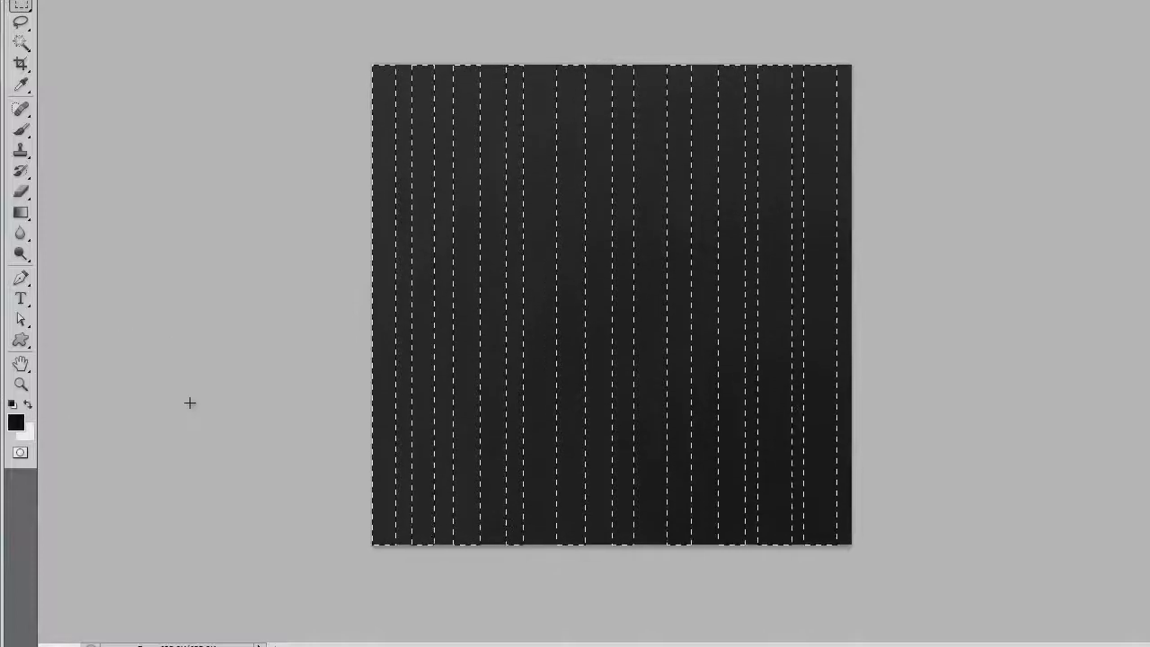
Fill the selected strips with white on the new layer and clear the selection
{"action": "left_click", "coordinate": [28, 404]}
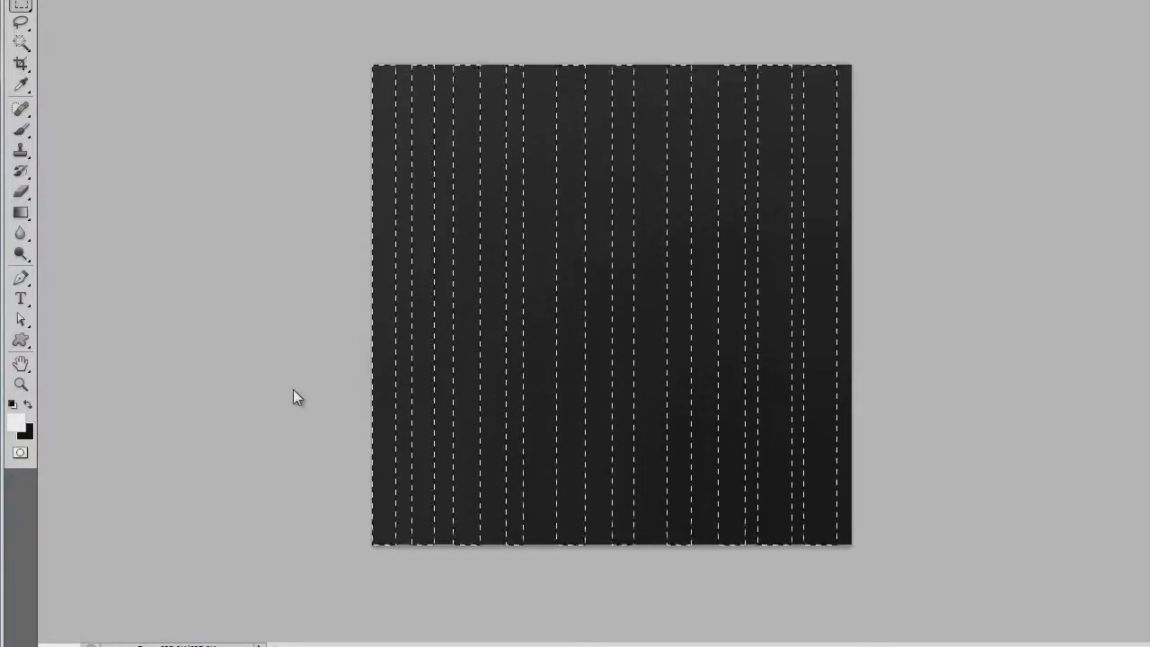
{"action": "key", "text": "alt+BackSpace"}
{"action": "key", "text": "ctrl+d"}
Turn the white stripes into rays with the Polar Coordinates filter set to Rectangular to Polar
{"action": "left_click", "coordinate": [250, 0]}
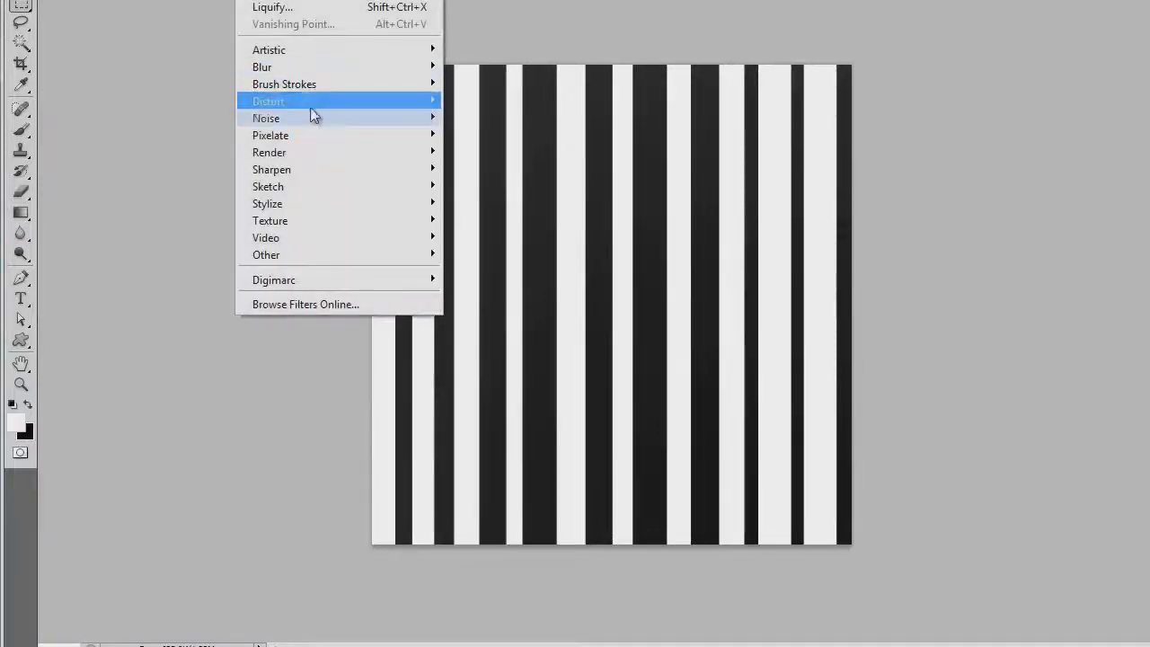
{"action": "mouse_move", "coordinate": [310, 102]}
{"action": "left_click", "coordinate": [491, 189]}
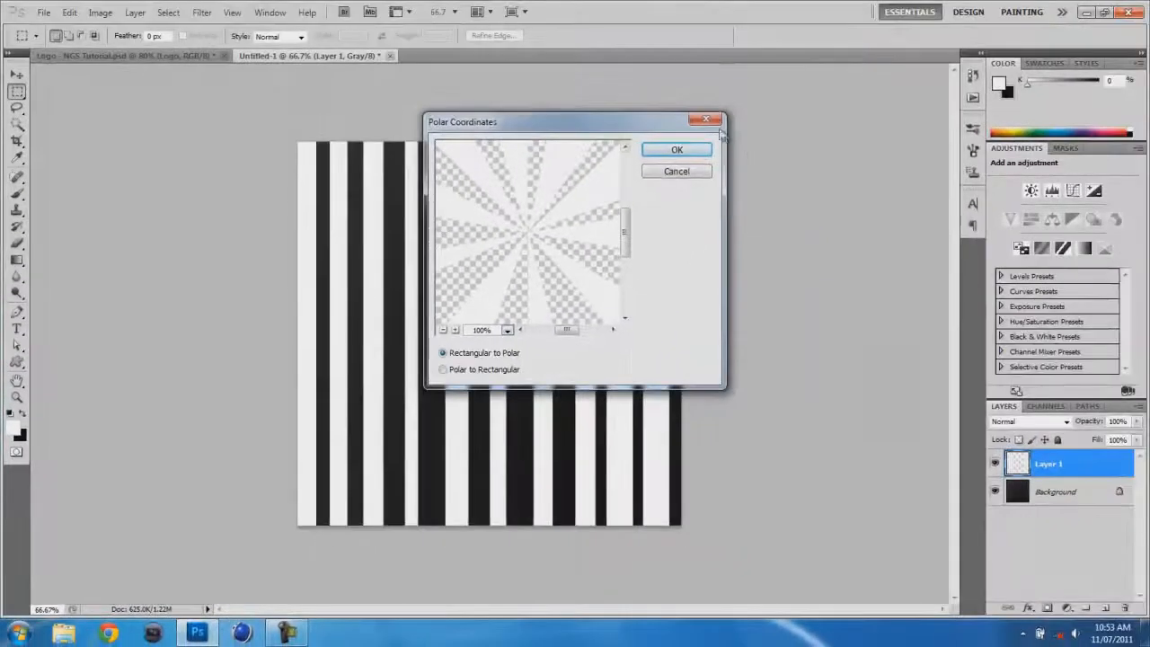
{"action": "left_click", "coordinate": [682, 153]}
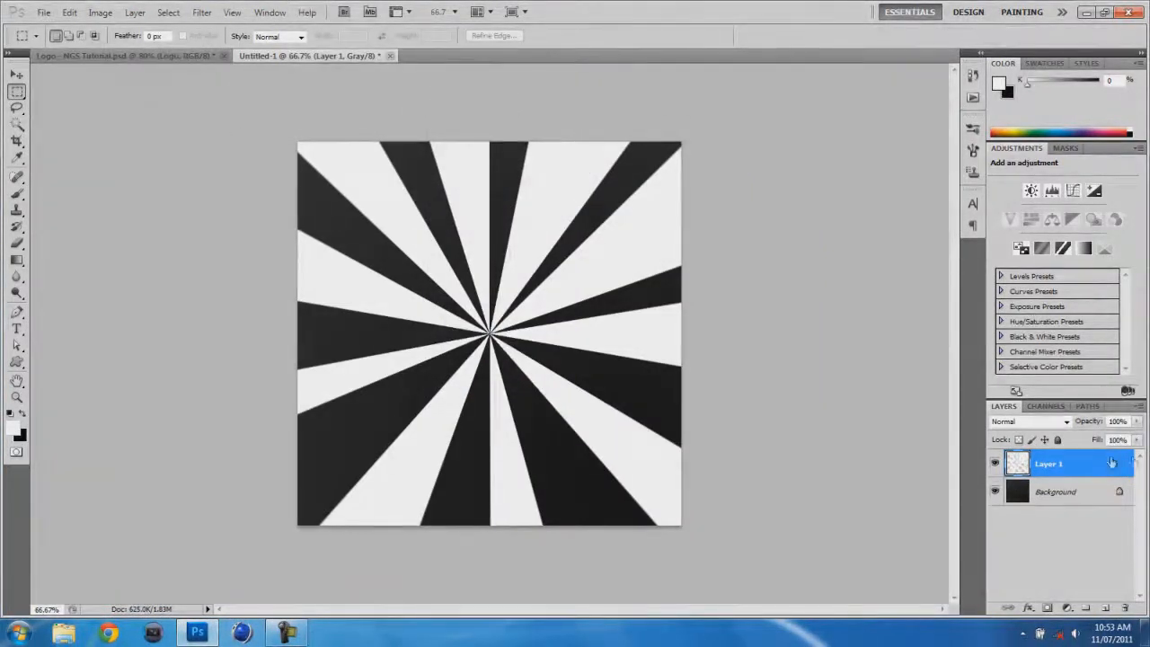
Reduce the opacity of the ray layer to 4%
{"action": "left_click", "coordinate": [1137, 421]}
{"action": "left_click_drag", "start_coordinate": [1136, 438], "coordinate": [1069, 438]}
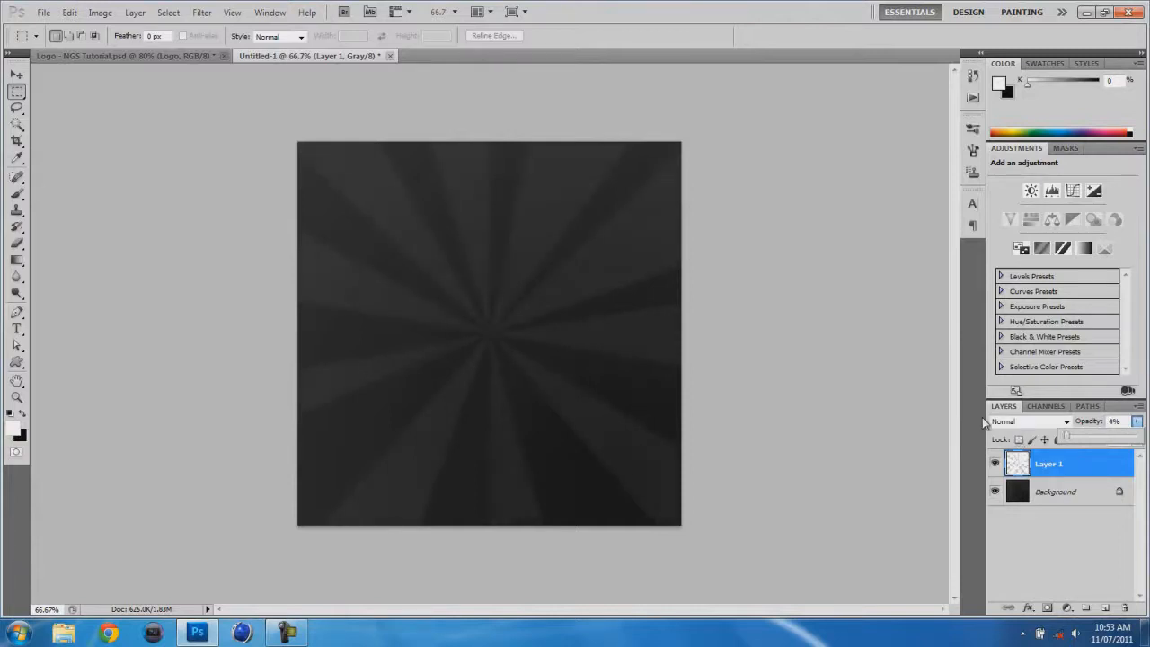
{"action": "key", "text": "v"}
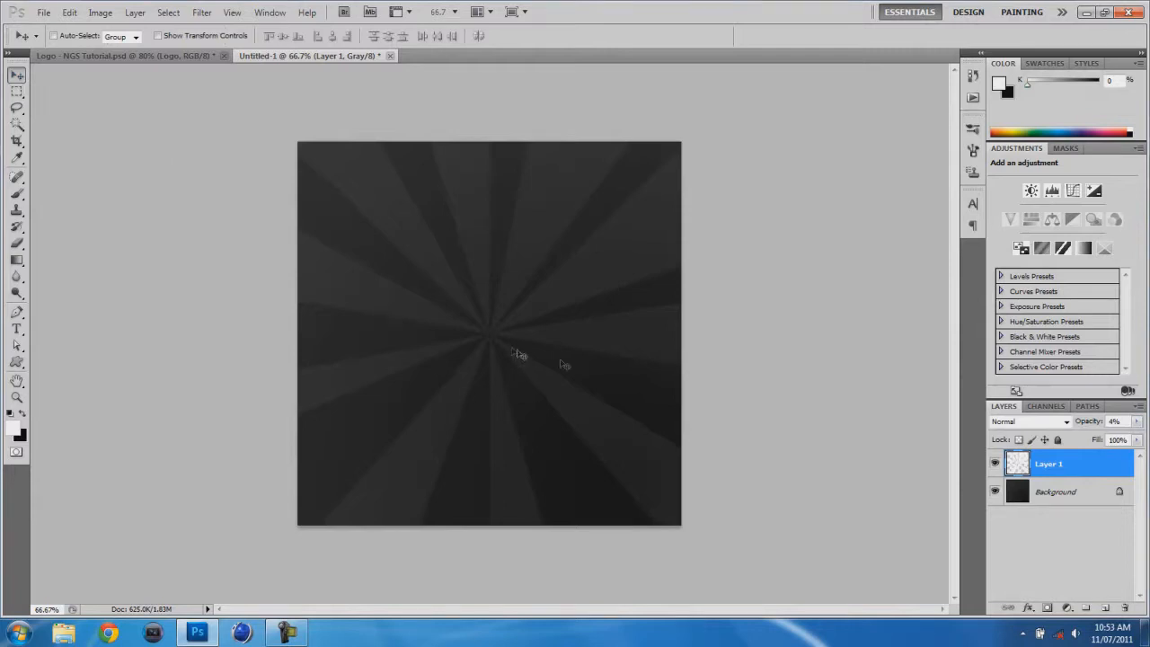
Compare with the finished logo file's ray background by hiding and showing its Logo group
{"action": "left_click", "coordinate": [183, 59]}
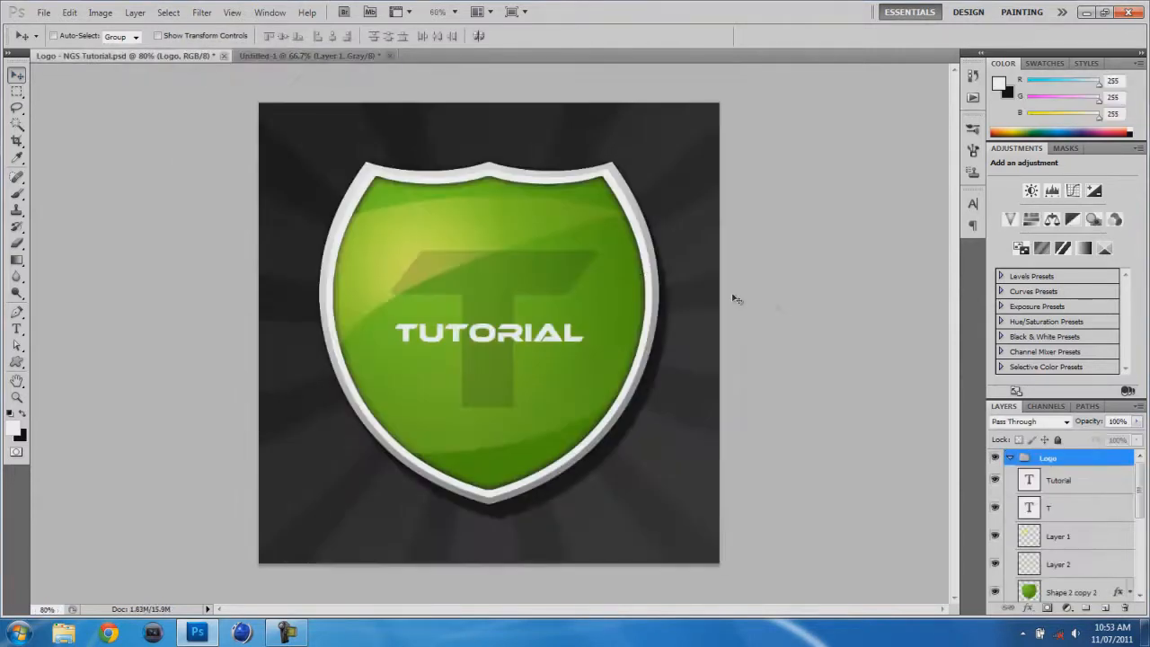
{"action": "left_click", "coordinate": [993, 457]}
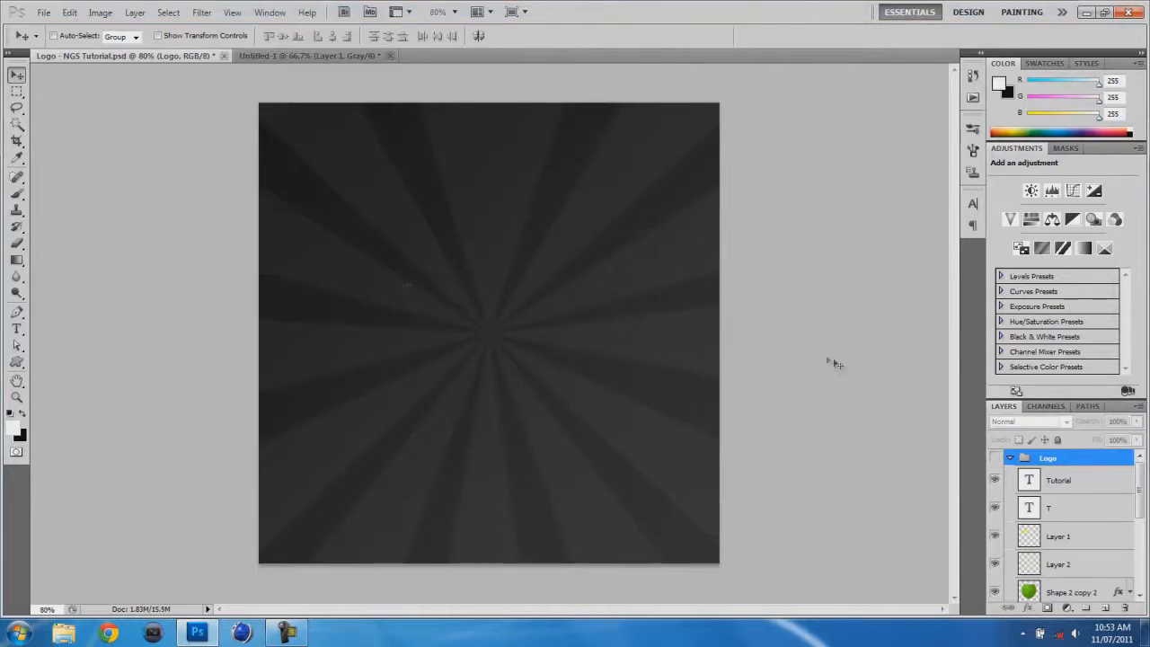
{"action": "left_click", "coordinate": [993, 457]}
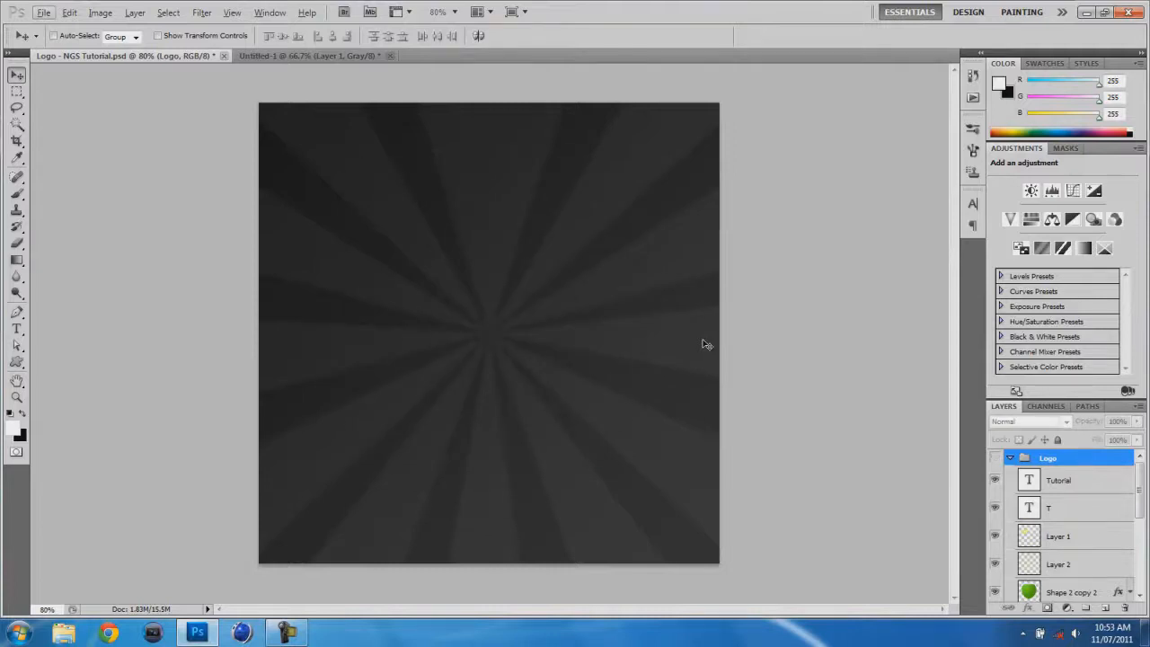
{"action": "key", "text": "ctrl+alt+z"}
{"action": "key", "text": "ctrl+alt+z"}
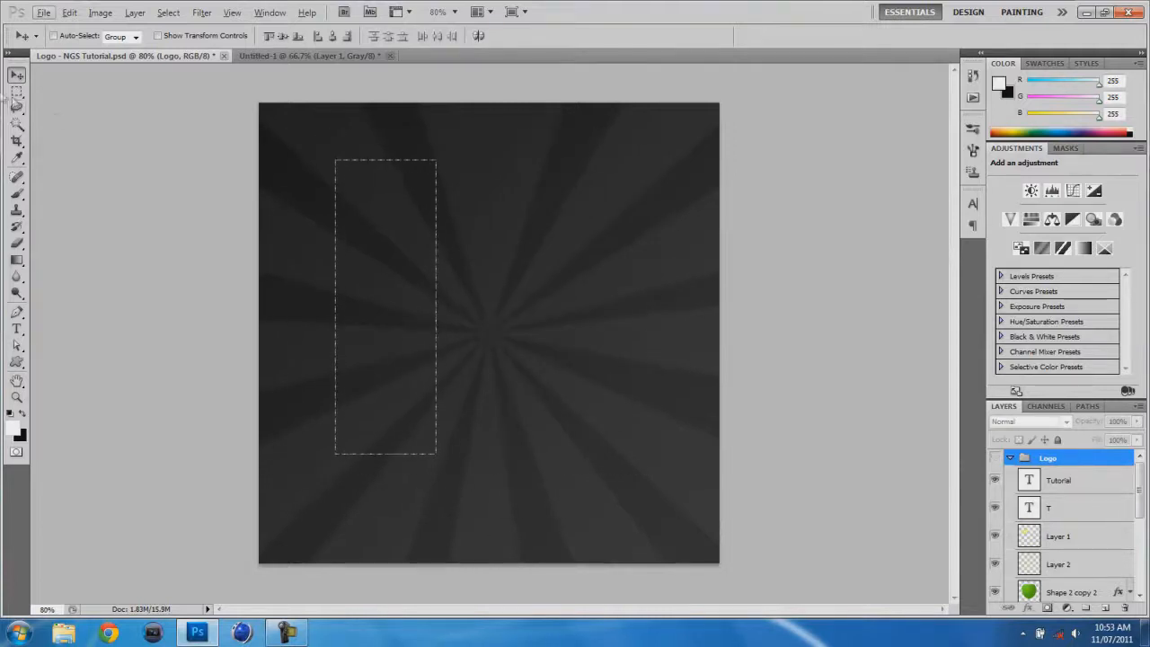
{"action": "left_click", "coordinate": [17, 93]}
{"action": "left_click", "coordinate": [102, 119]}
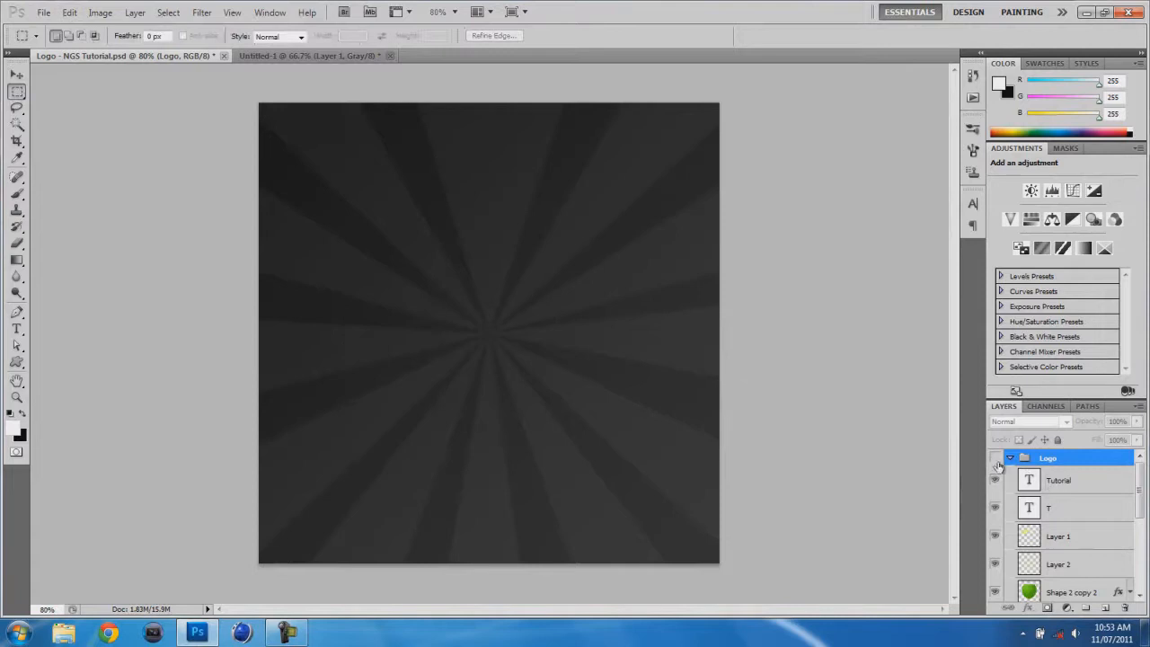
{"action": "left_click", "coordinate": [994, 458]}
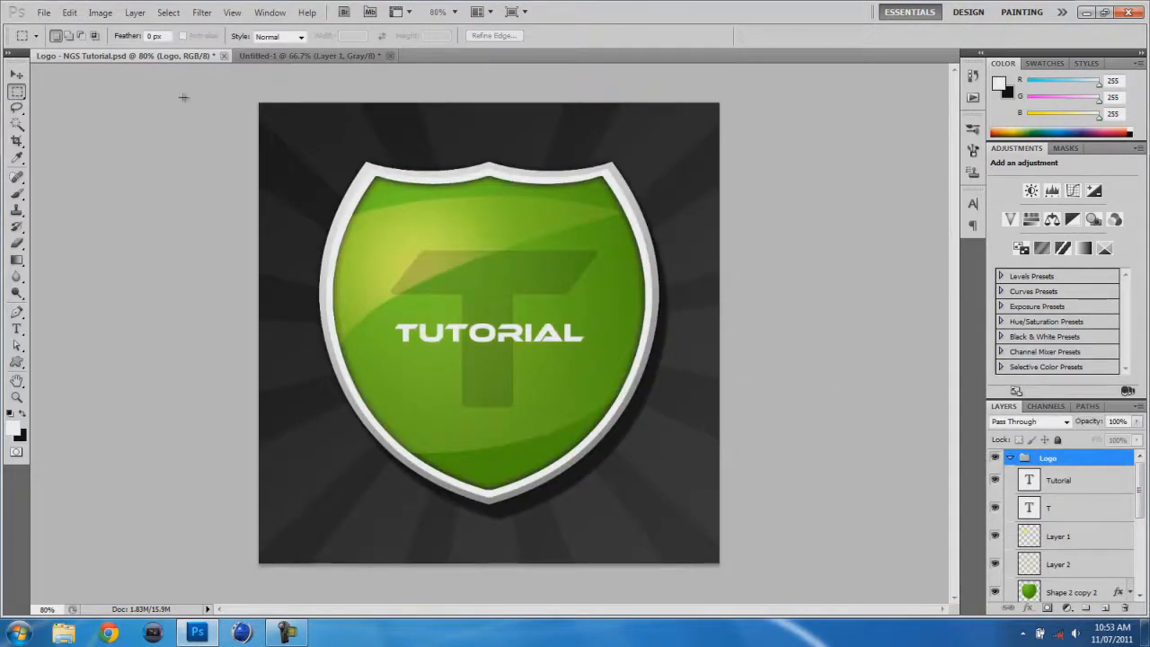
Switch back to the untitled document and draw a white shield custom shape covering most of the canvas
{"action": "left_click", "coordinate": [269, 56]}
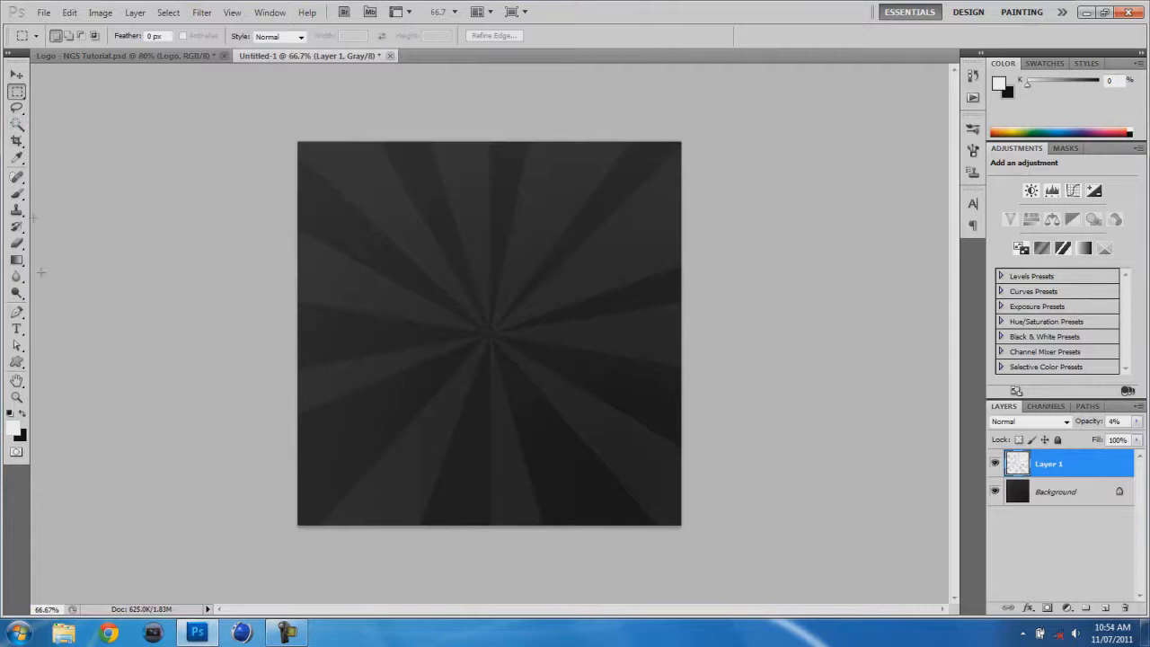
{"action": "left_click", "coordinate": [16, 361]}
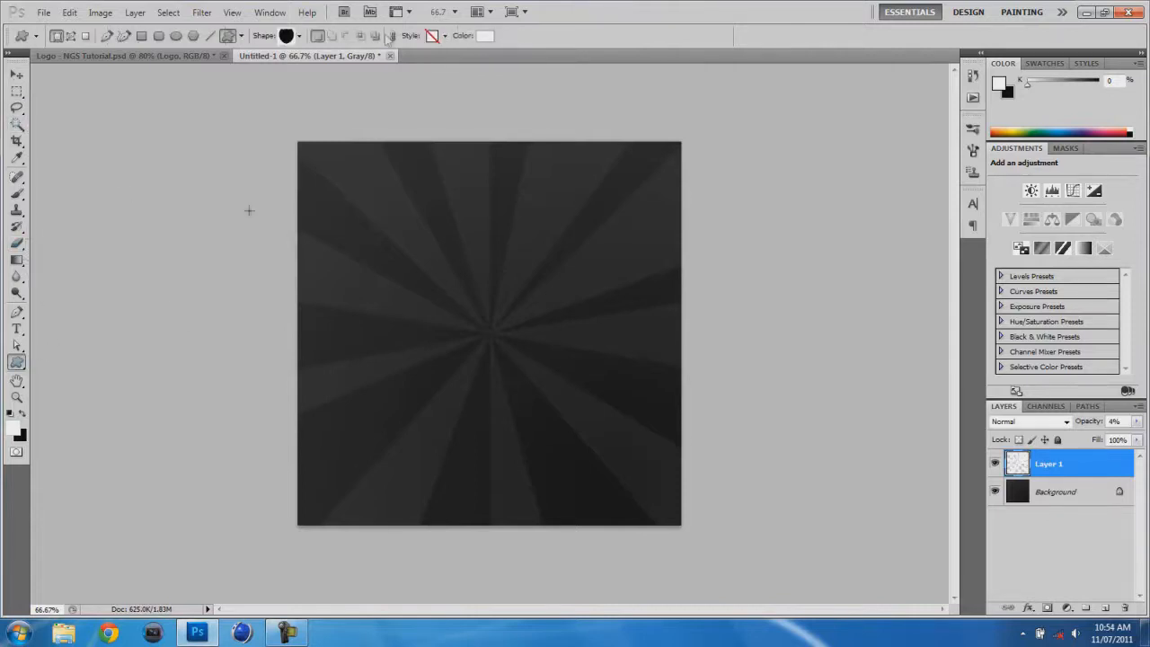
{"action": "left_click", "coordinate": [299, 36]}
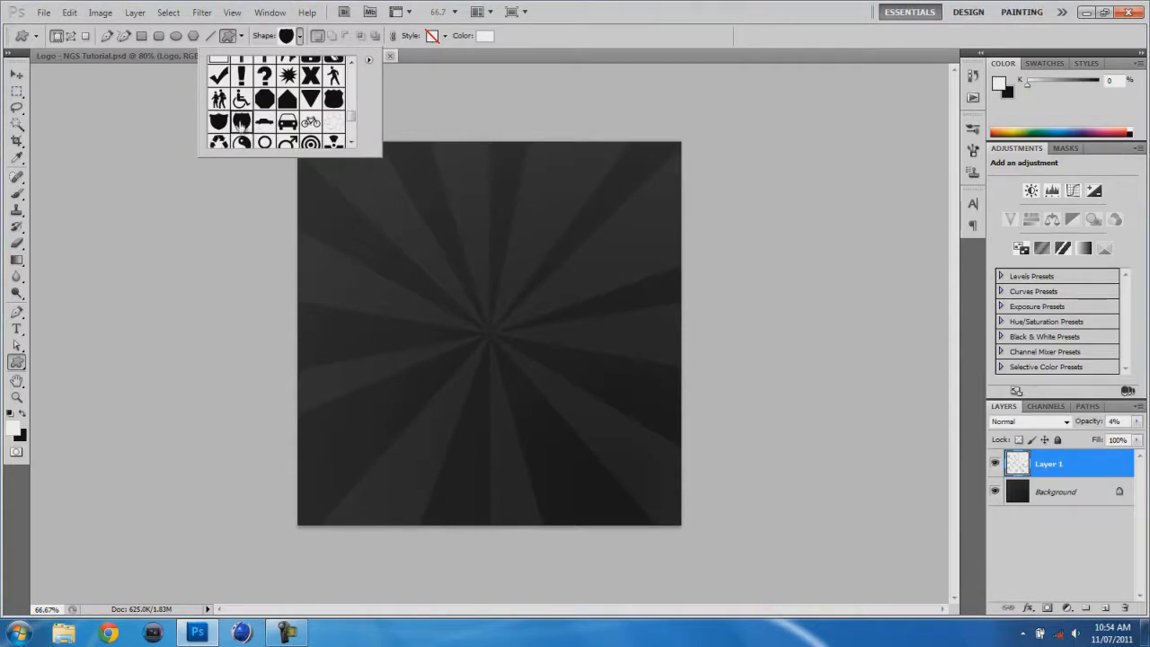
{"action": "left_click", "coordinate": [369, 61]}
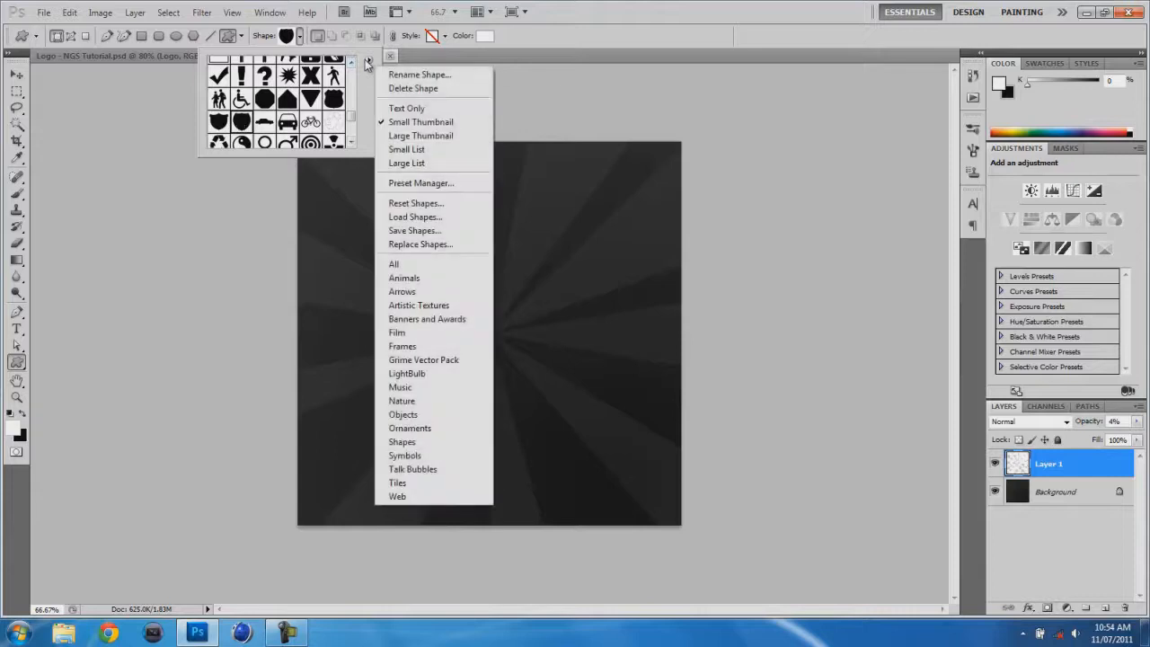
{"action": "left_click", "coordinate": [367, 63]}
{"action": "left_click", "coordinate": [530, 129]}
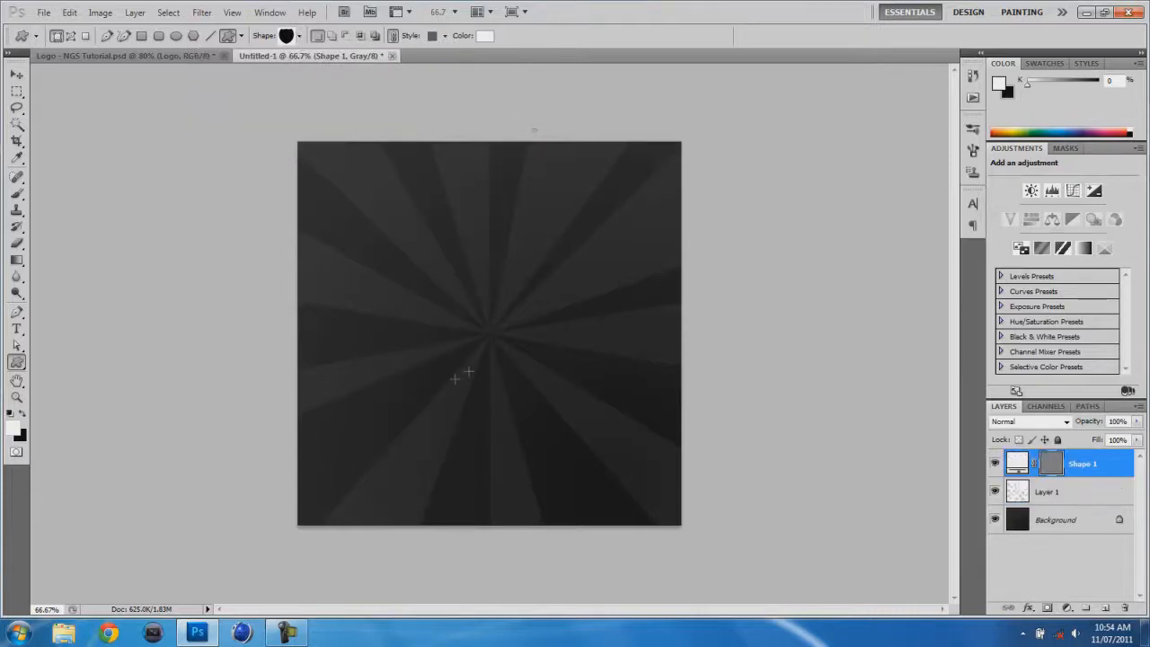
{"action": "left_click_drag", "start_coordinate": [335, 159], "coordinate": [647, 493]}
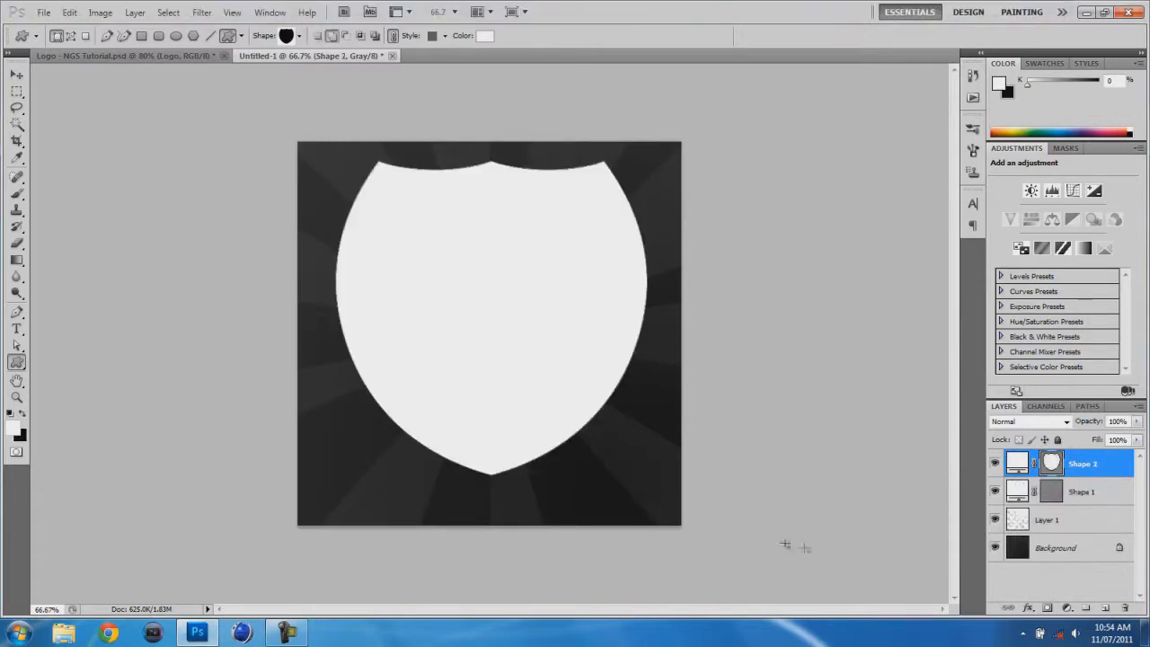
Centre the white shield on the canvas vertically and horizontally, aligning it to a full-canvas selection, and clear the selection
{"action": "key", "text": "v"}
{"action": "mouse_move", "coordinate": [492, 244]}
{"action": "left_mouse_down"}
{"action": "mouse_move", "coordinate": [480, 274]}
{"action": "mouse_move", "coordinate": [485, 262]}
{"action": "left_mouse_up"}
{"action": "key", "text": "ctrl+a"}
{"action": "left_click", "coordinate": [284, 37]}
{"action": "left_click", "coordinate": [333, 37]}
{"action": "left_click", "coordinate": [16, 93]}
{"action": "left_click", "coordinate": [112, 100]}
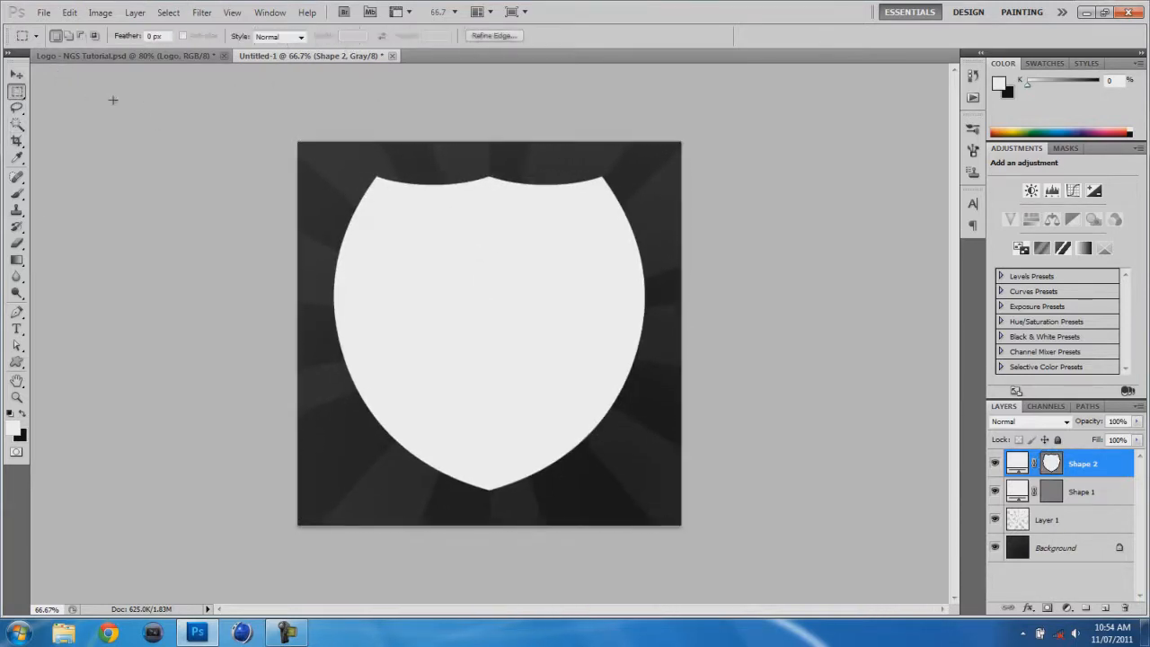
{"action": "key", "text": "ctrl+t"}
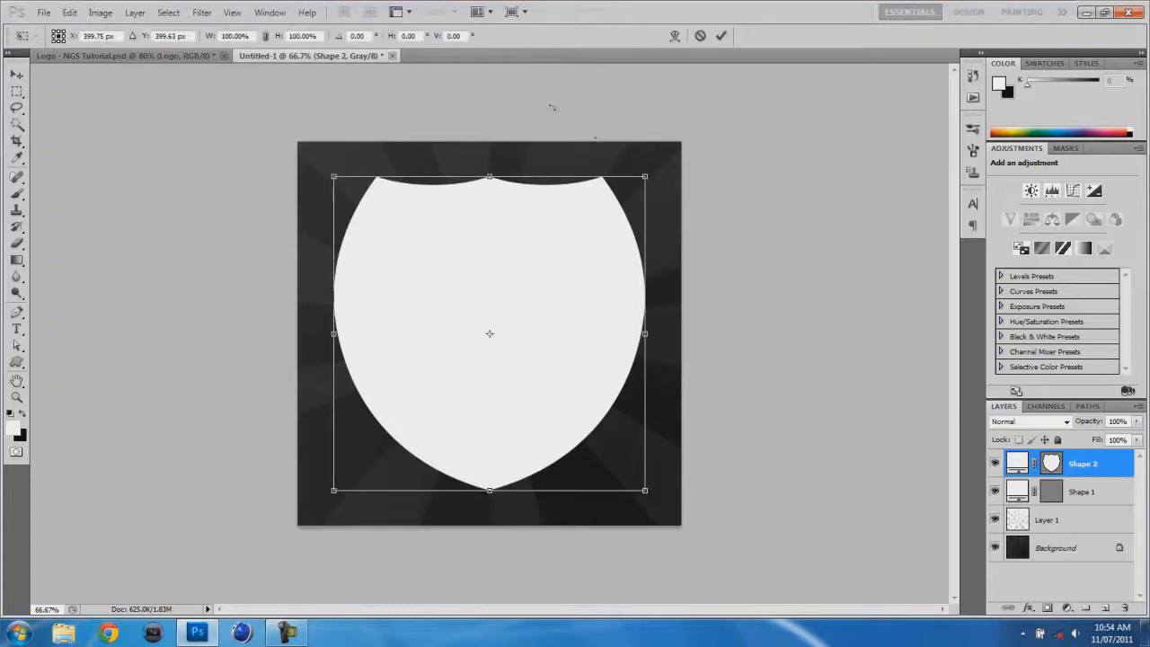
{"action": "key", "text": "Return"}
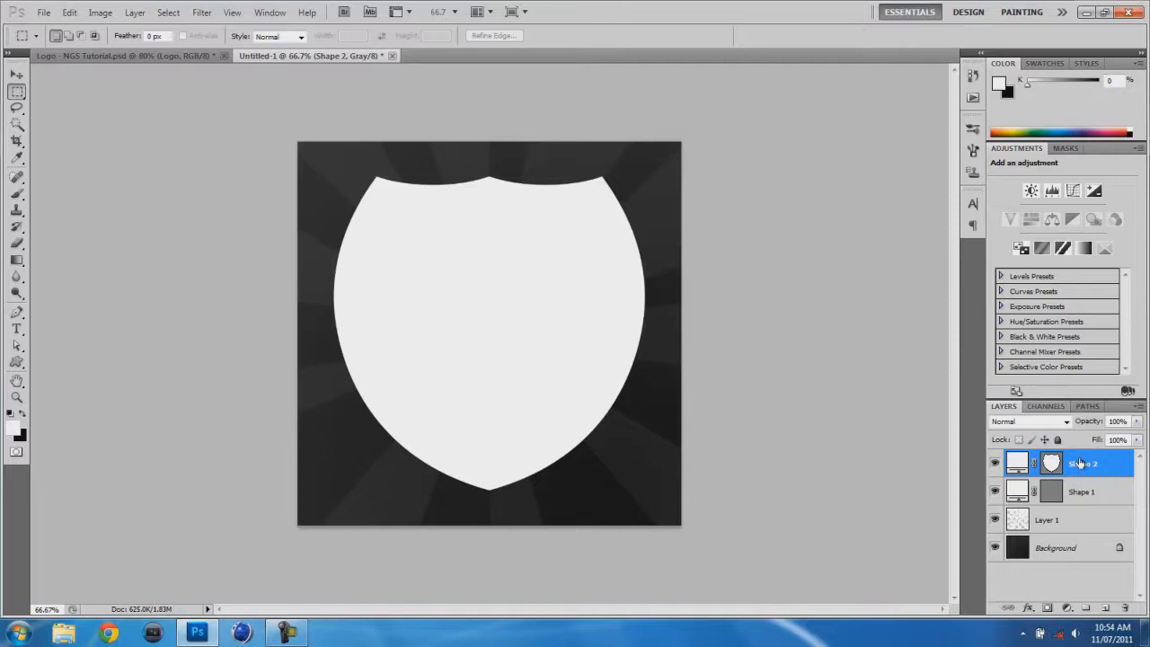
{"action": "key", "text": "Delete"}
{"action": "key", "text": "ctrl+z"}
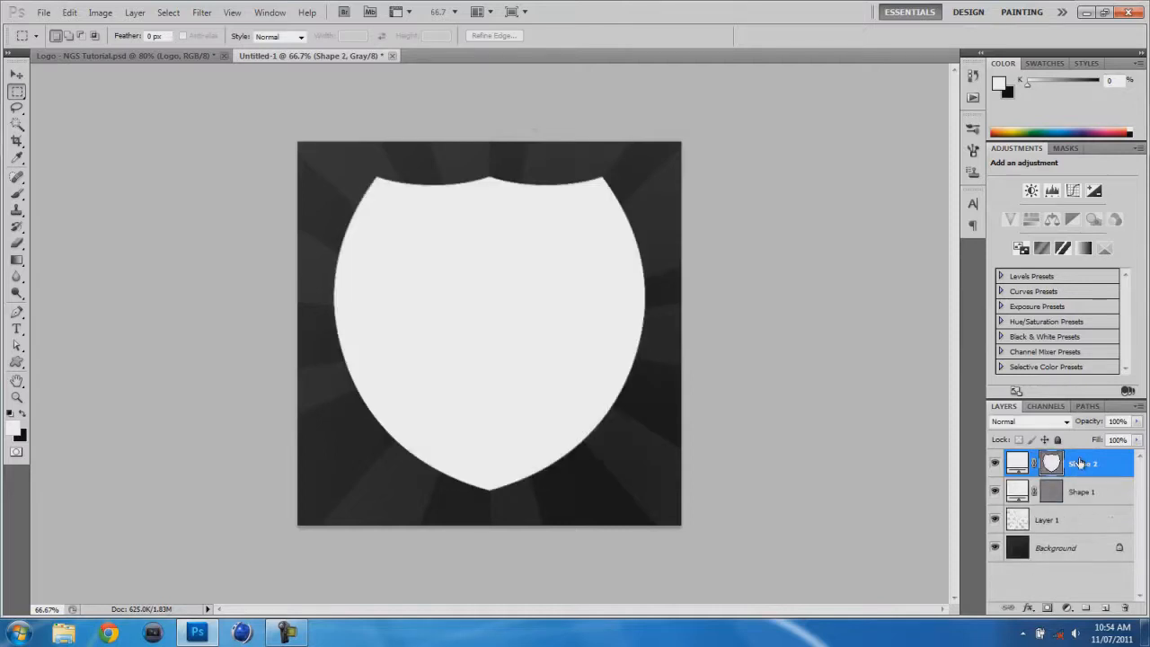
Delete the empty Shape 1 layer and rasterize the shield's Shape 2 layer
{"action": "left_click", "coordinate": [1110, 495]}
{"action": "key", "text": "Delete"}
{"action": "right_click", "coordinate": [1105, 461]}
{"action": "left_click", "coordinate": [1044, 233]}
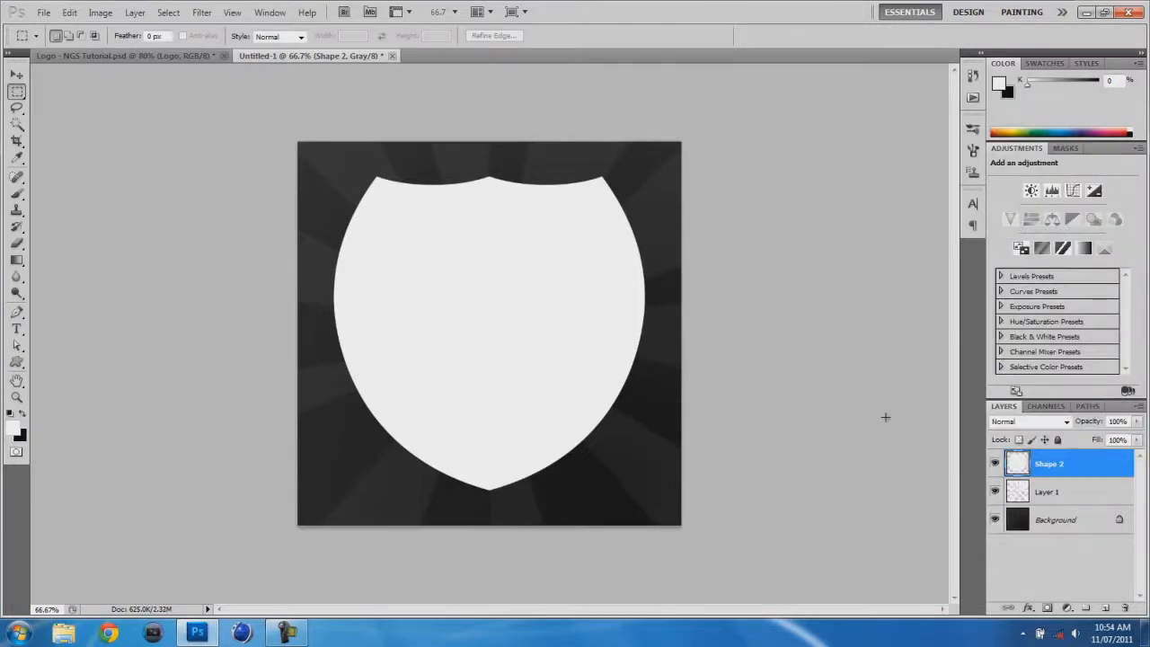
Select the shield's outline, swap the foreground and background colours, and choose the Foreground to Background gradient preset
{"action": "left_click", "coordinate": [1017, 463], "text": "ctrl"}
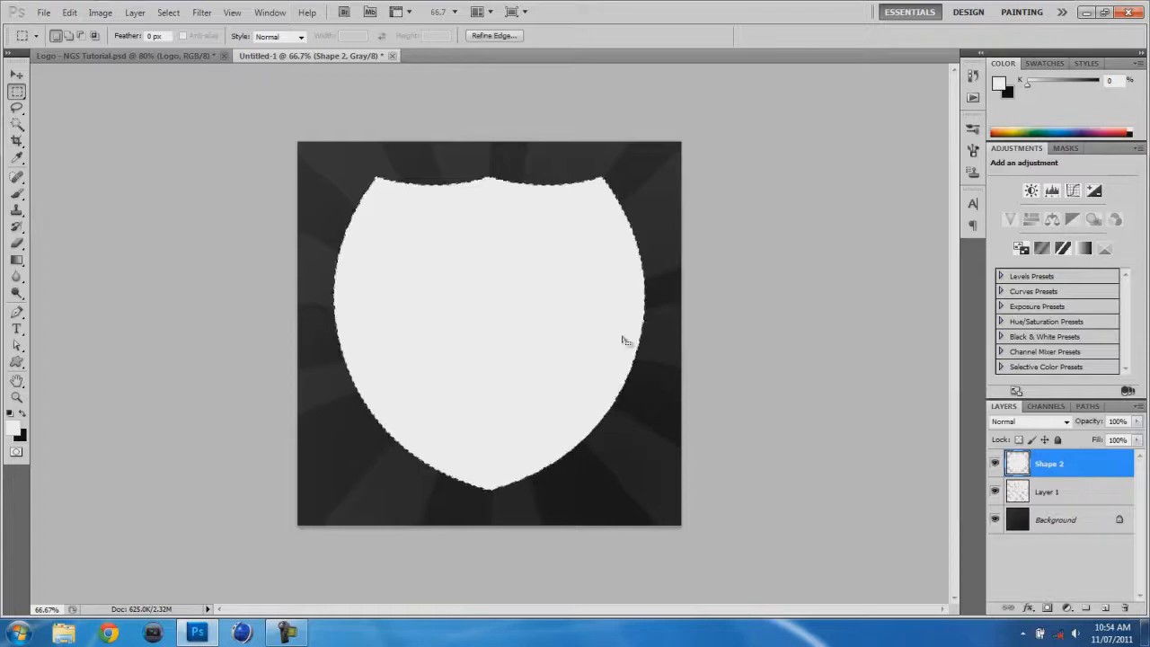
{"action": "key", "text": "g"}
{"action": "left_click", "coordinate": [77, 36]}
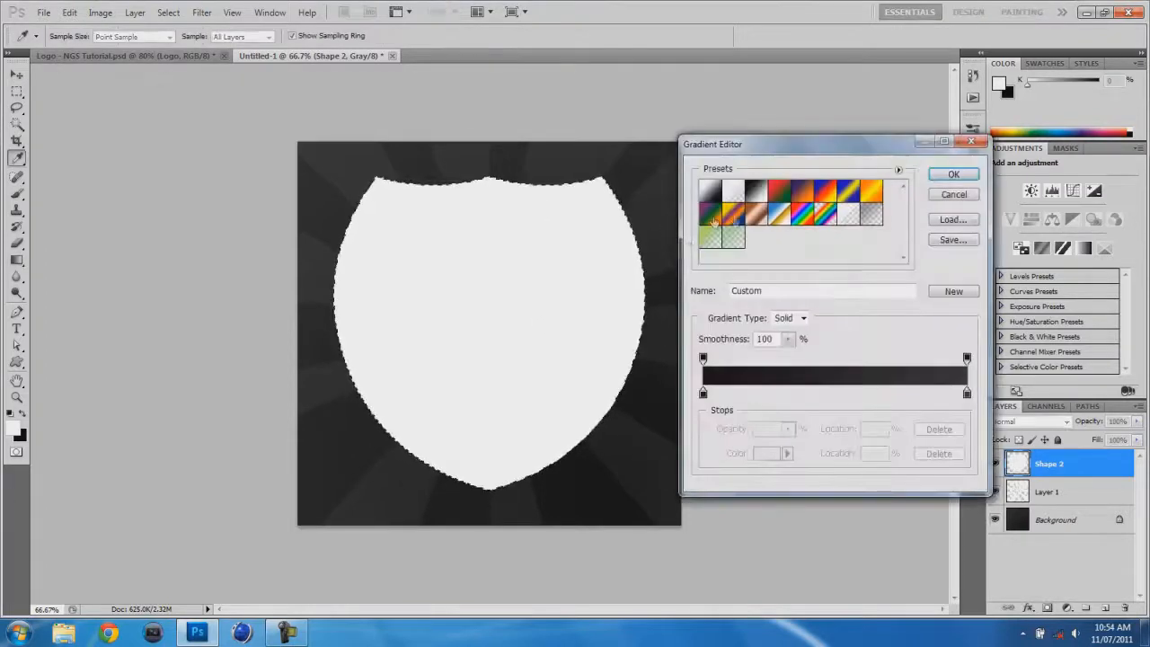
{"action": "left_click", "coordinate": [711, 192]}
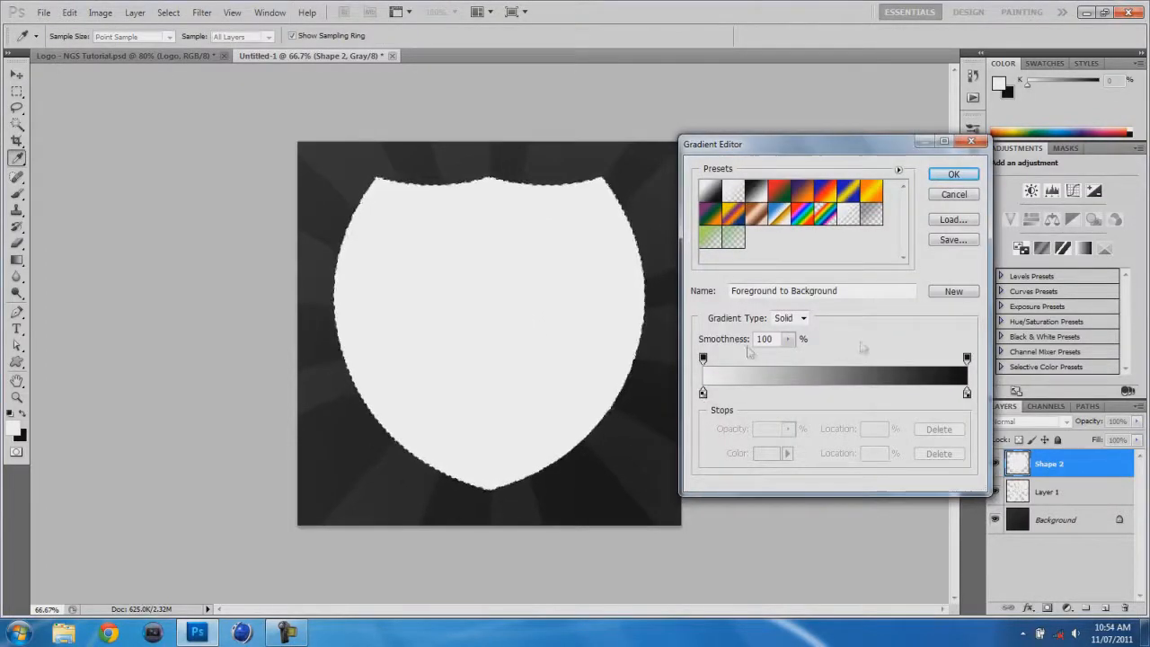
{"action": "left_click", "coordinate": [943, 196]}
{"action": "left_click", "coordinate": [23, 414]}
{"action": "left_click", "coordinate": [88, 37]}
{"action": "left_click", "coordinate": [719, 195]}
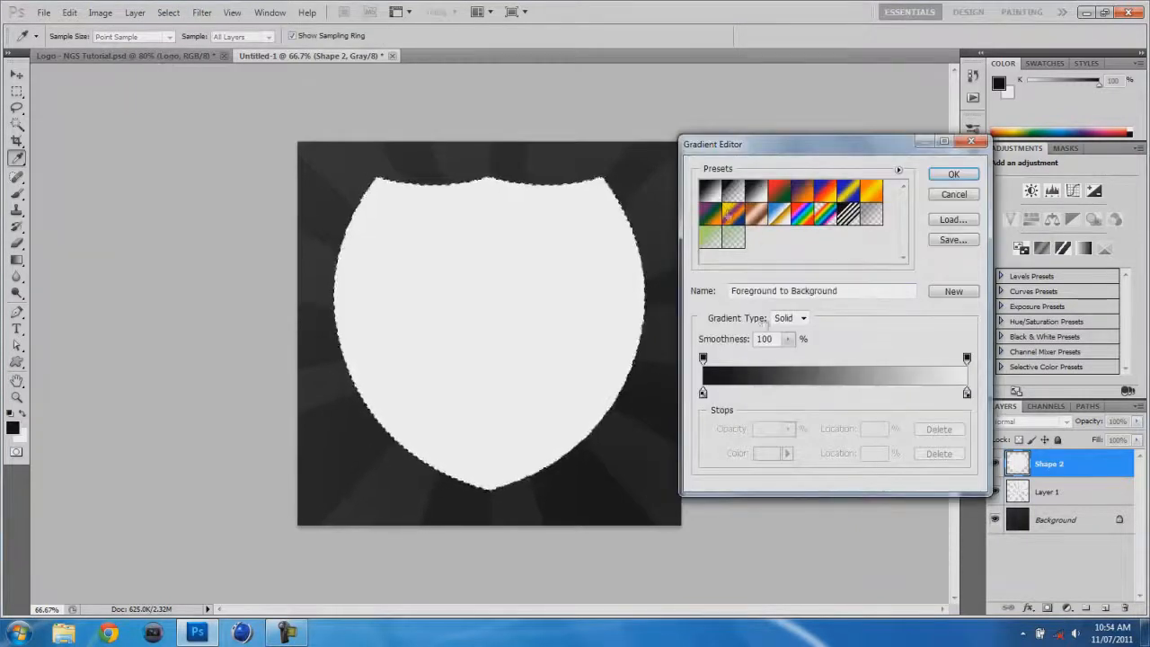
Edit the gradient to run from a near-white start stop to a grey c5c5c5 end stop
{"action": "left_click", "coordinate": [703, 392]}
{"action": "left_click", "coordinate": [767, 453]}
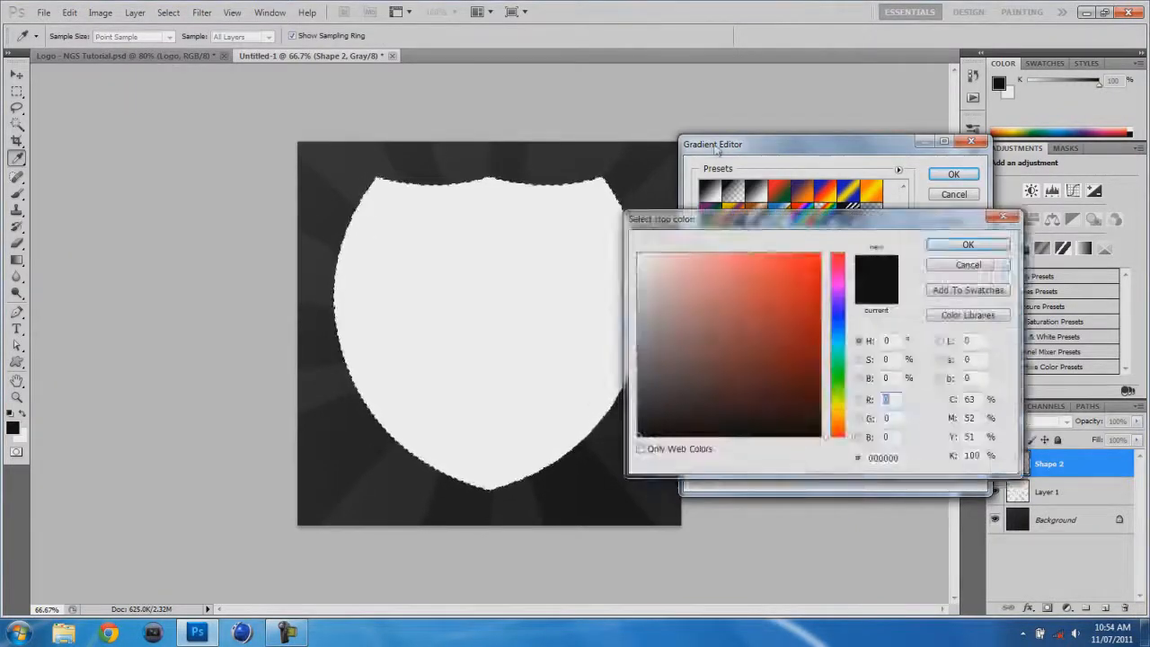
{"action": "left_click", "coordinate": [646, 254]}
{"action": "left_click", "coordinate": [967, 244]}
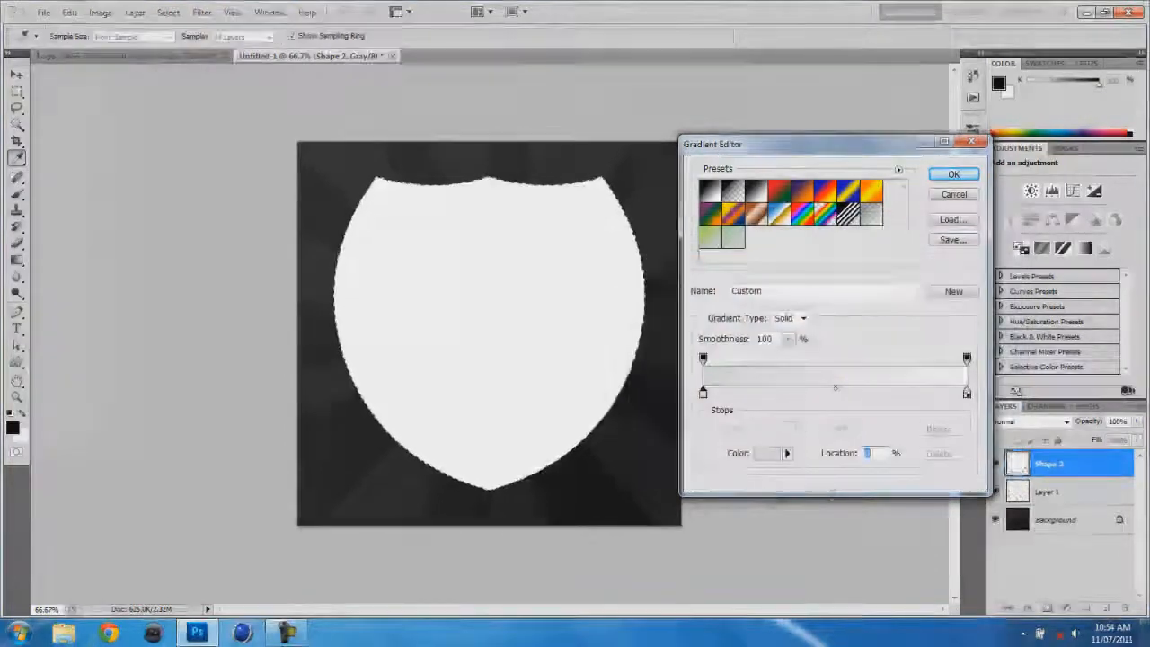
{"action": "left_click", "coordinate": [967, 394]}
{"action": "left_click", "coordinate": [774, 455]}
{"action": "left_click", "coordinate": [638, 294]}
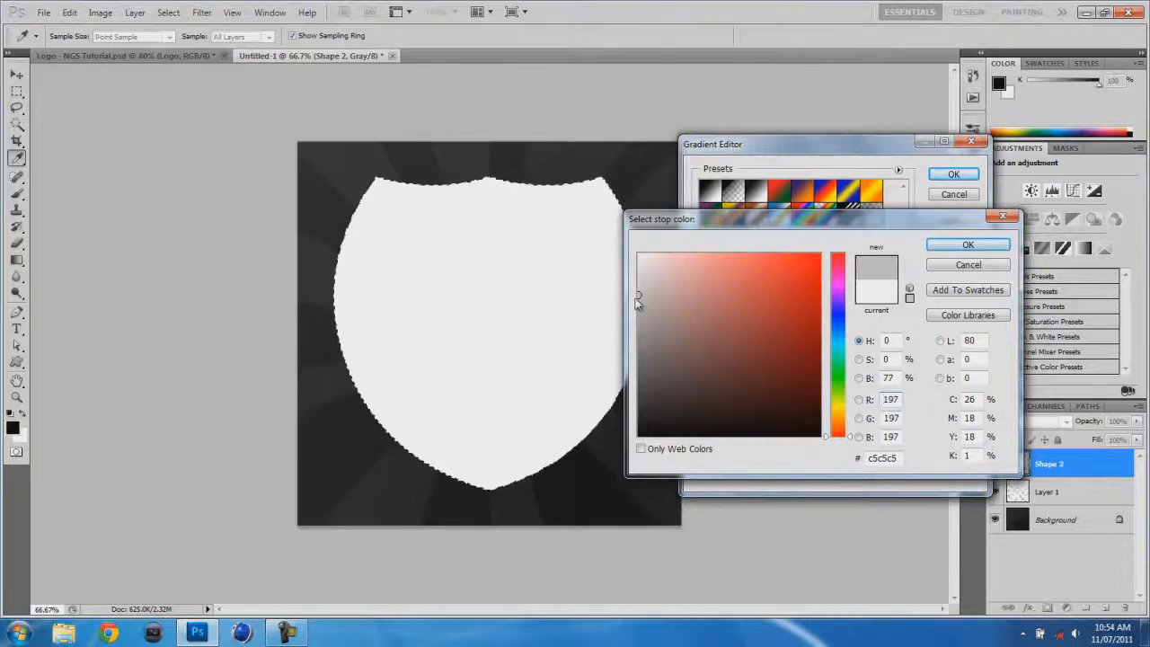
{"action": "left_click", "coordinate": [967, 245]}
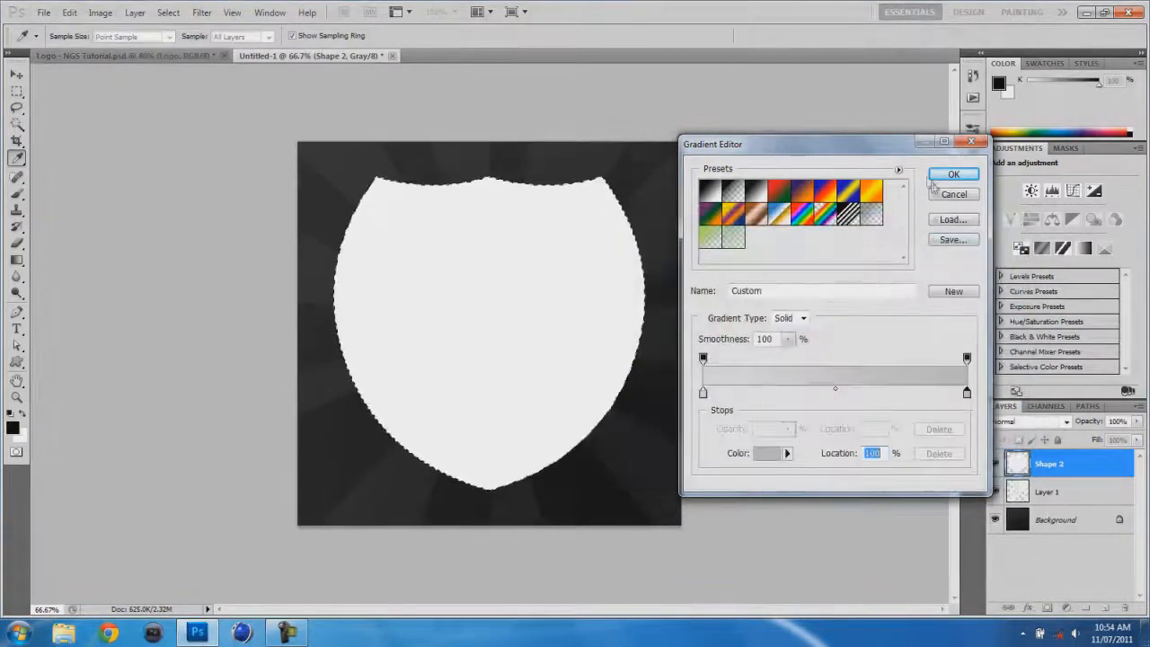
{"action": "left_click", "coordinate": [952, 174]}
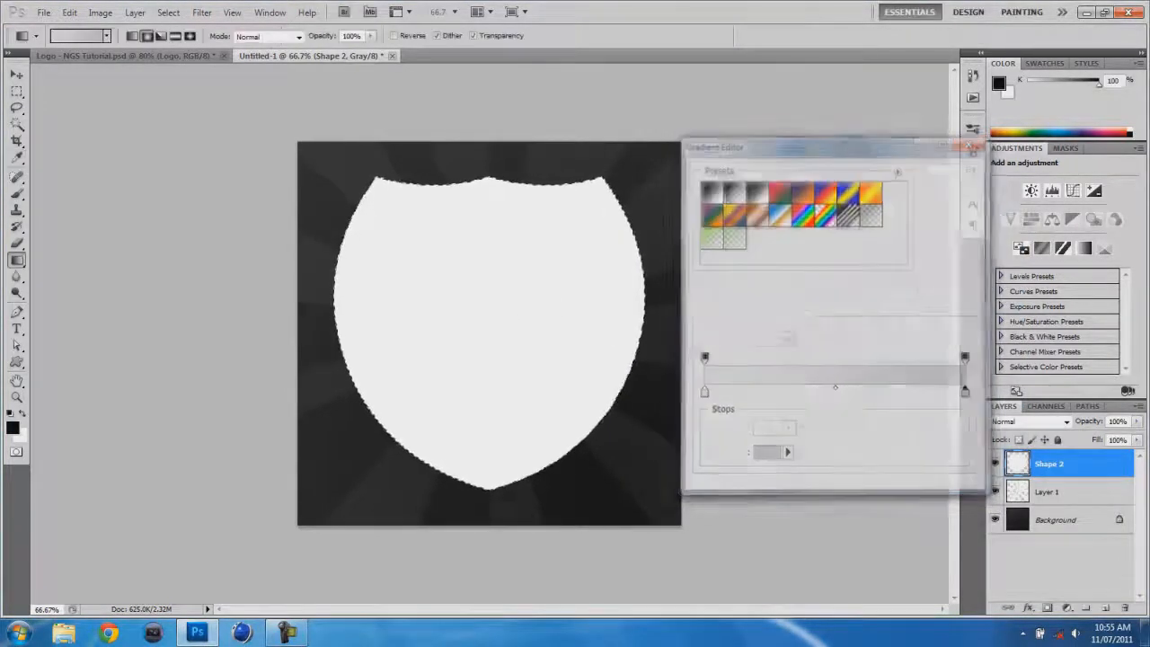
Try radial gradient fills from the shield's upper left towards its lower right
{"action": "left_click_drag", "start_coordinate": [593, 449], "coordinate": [593, 449]}
{"action": "left_click_drag", "start_coordinate": [471, 293], "coordinate": [554, 446]}
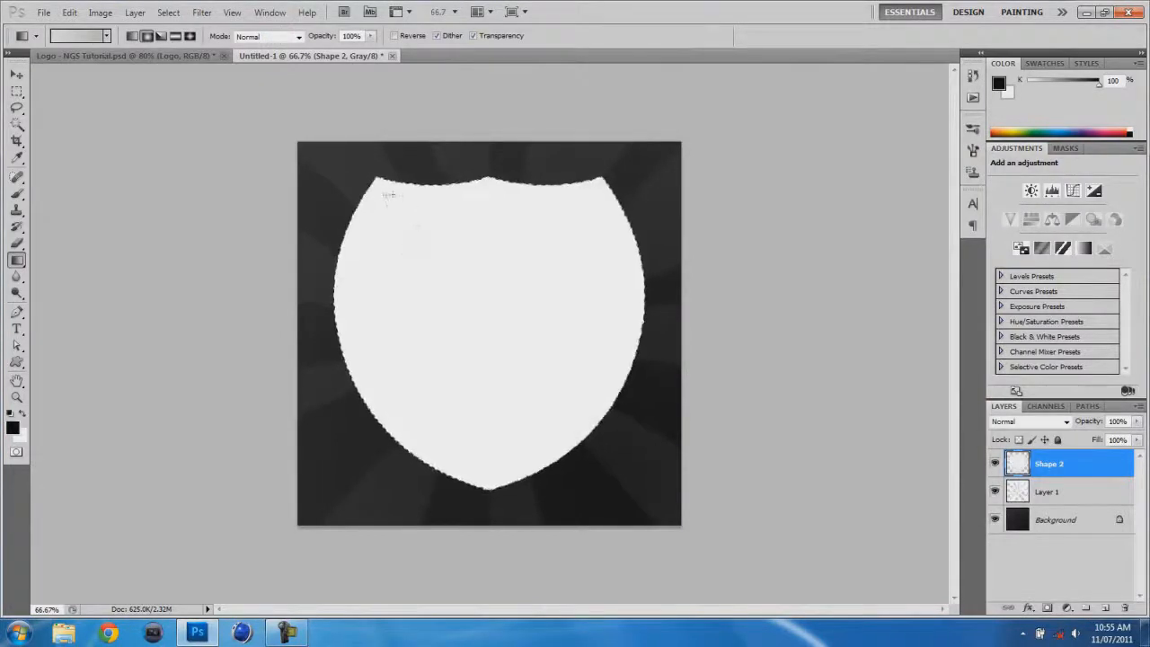
{"action": "key", "text": "ctrl+alt+z"}
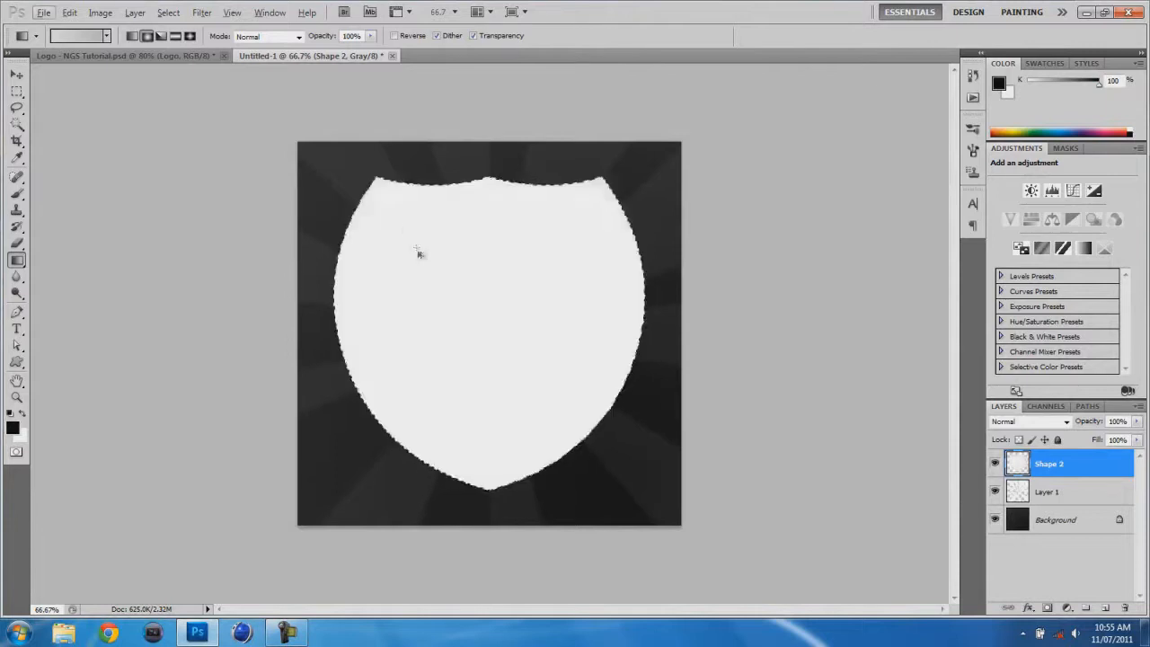
{"action": "left_click_drag", "start_coordinate": [532, 441], "coordinate": [538, 441]}
Change the gradient's start stop to a lighter white
{"action": "left_click", "coordinate": [79, 36]}
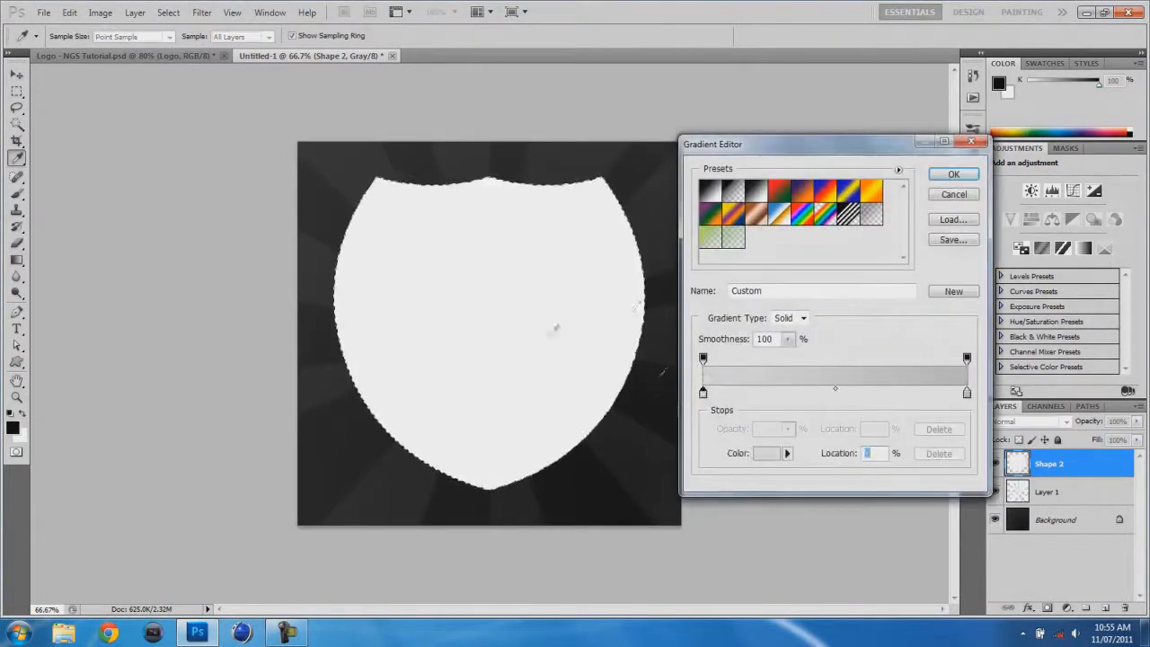
{"action": "left_click", "coordinate": [765, 453]}
{"action": "left_click", "coordinate": [618, 260]}
{"action": "left_click", "coordinate": [986, 245]}
{"action": "left_click", "coordinate": [952, 174]}
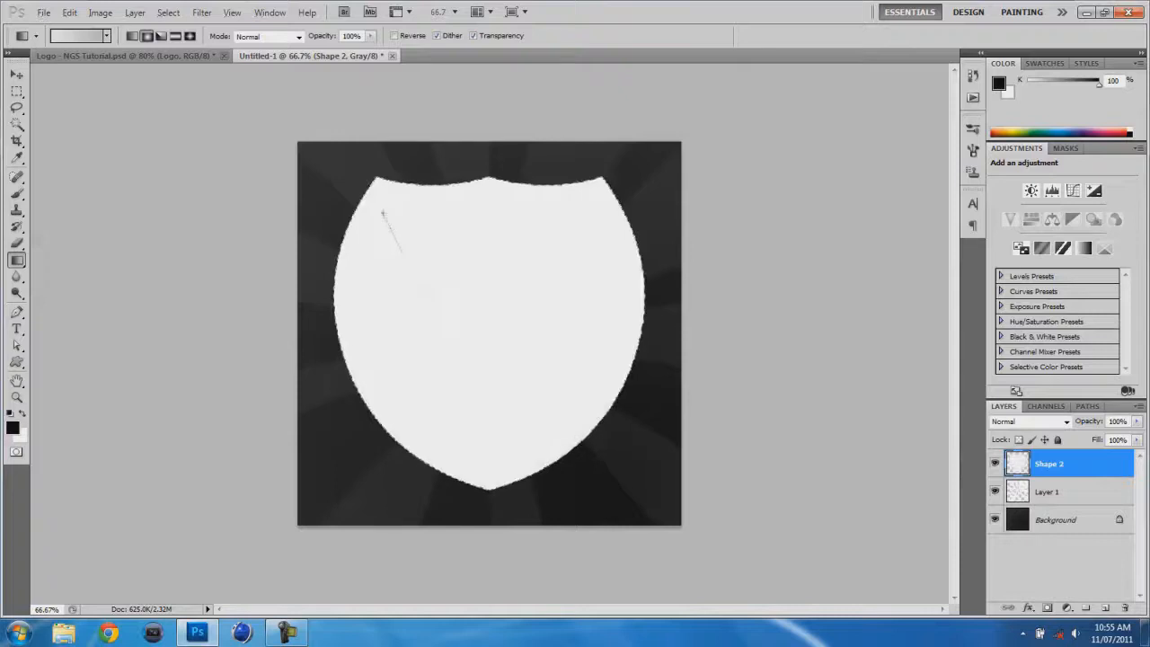
Try the lightened radial gradient at several angles and lengths across the shield
{"action": "key", "text": "ctrl+z"}
{"action": "left_click_drag", "start_coordinate": [409, 244], "coordinate": [533, 446]}
{"action": "key", "text": "ctrl+z"}
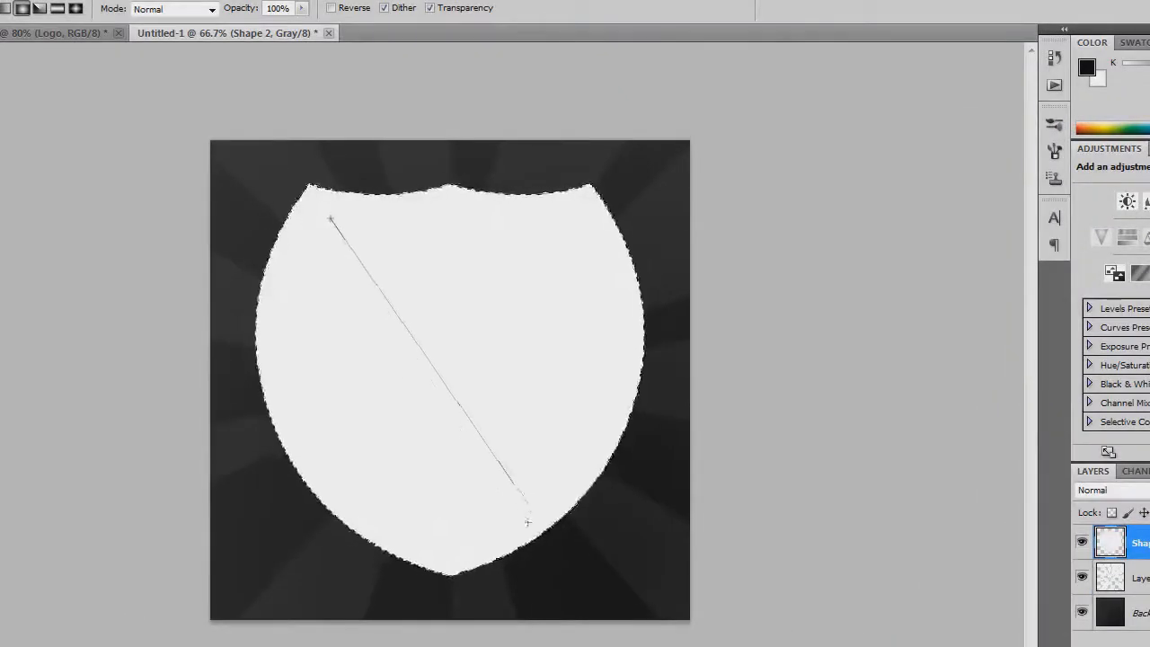
{"action": "left_click_drag", "start_coordinate": [527, 522], "coordinate": [525, 534]}
{"action": "key", "text": "ctrl+z"}
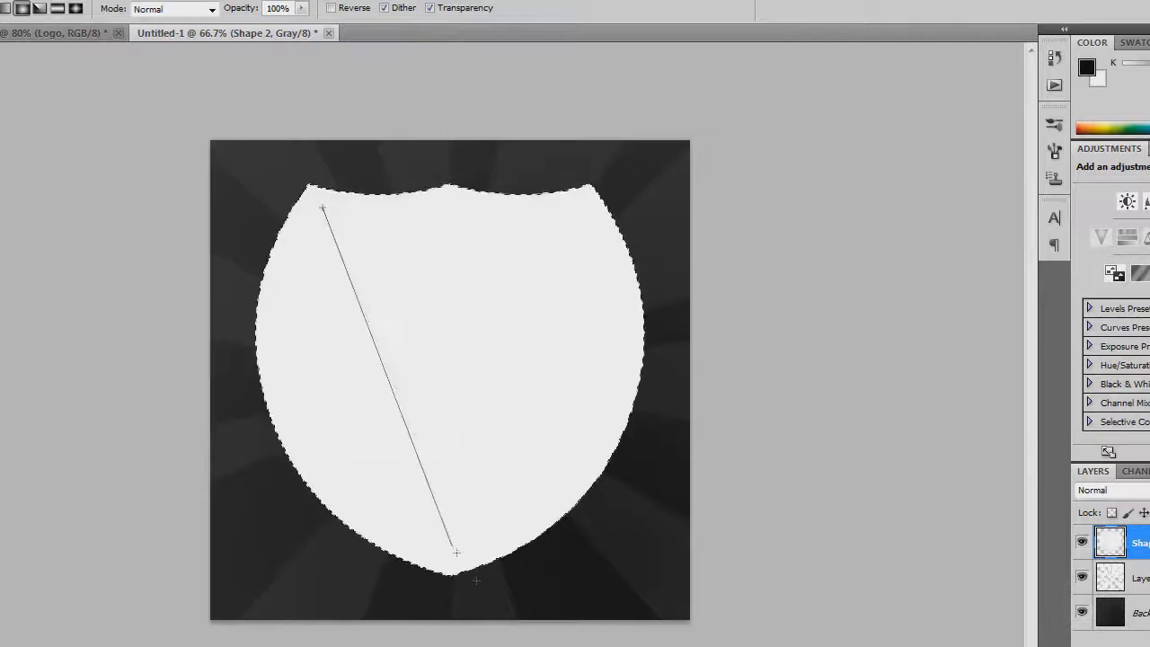
{"action": "left_click_drag", "start_coordinate": [455, 552], "coordinate": [479, 582]}
{"action": "key", "text": "ctrl+z"}
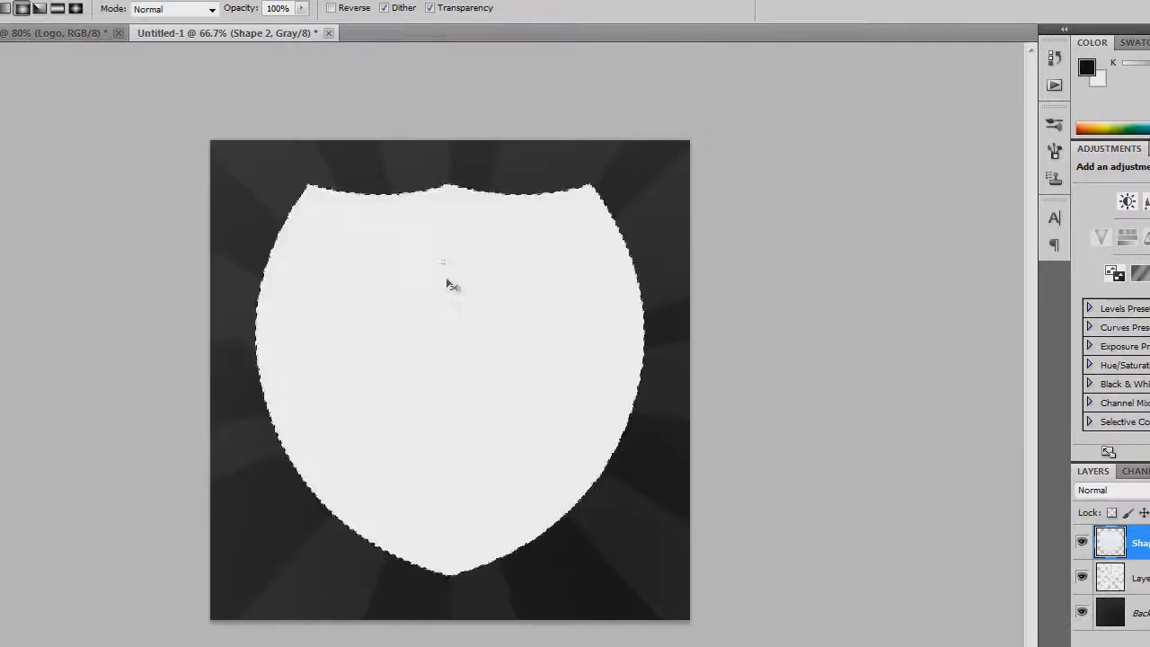
{"action": "left_click_drag", "start_coordinate": [481, 344], "coordinate": [476, 536]}
{"action": "key", "text": "ctrl+z"}
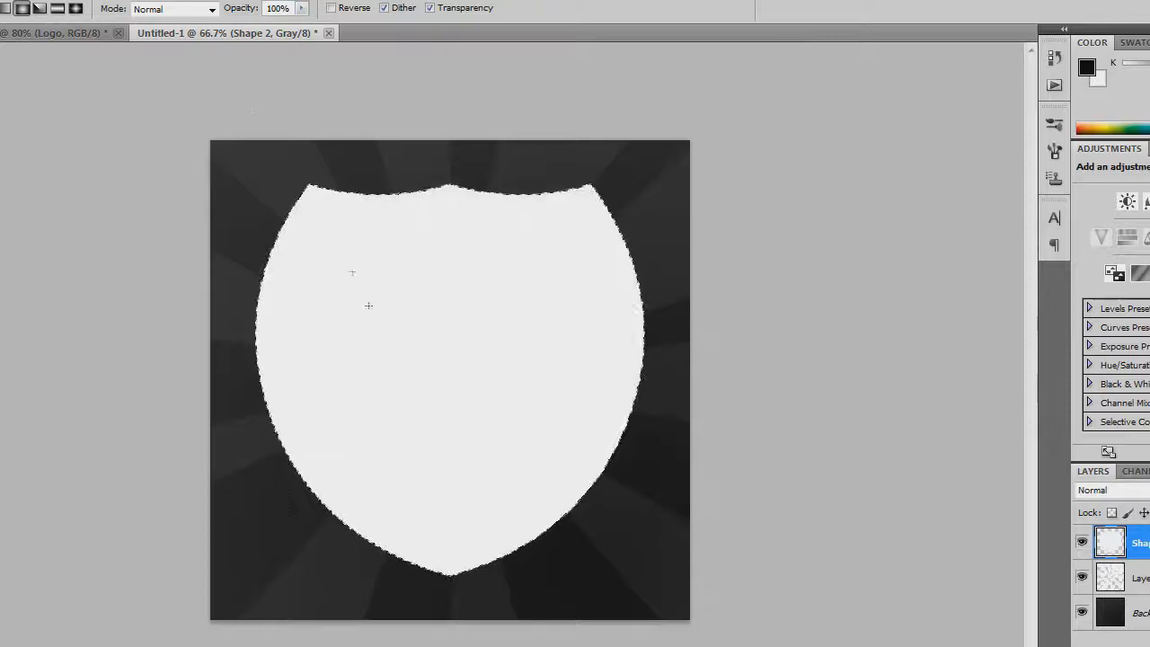
Fill the shield with a linear white-to-grey gradient from its upper left to its lower right, and clear the selection
{"action": "left_click", "coordinate": [6, 7]}
{"action": "left_click_drag", "start_coordinate": [341, 238], "coordinate": [495, 524]}
{"action": "key", "text": "ctrl+z"}
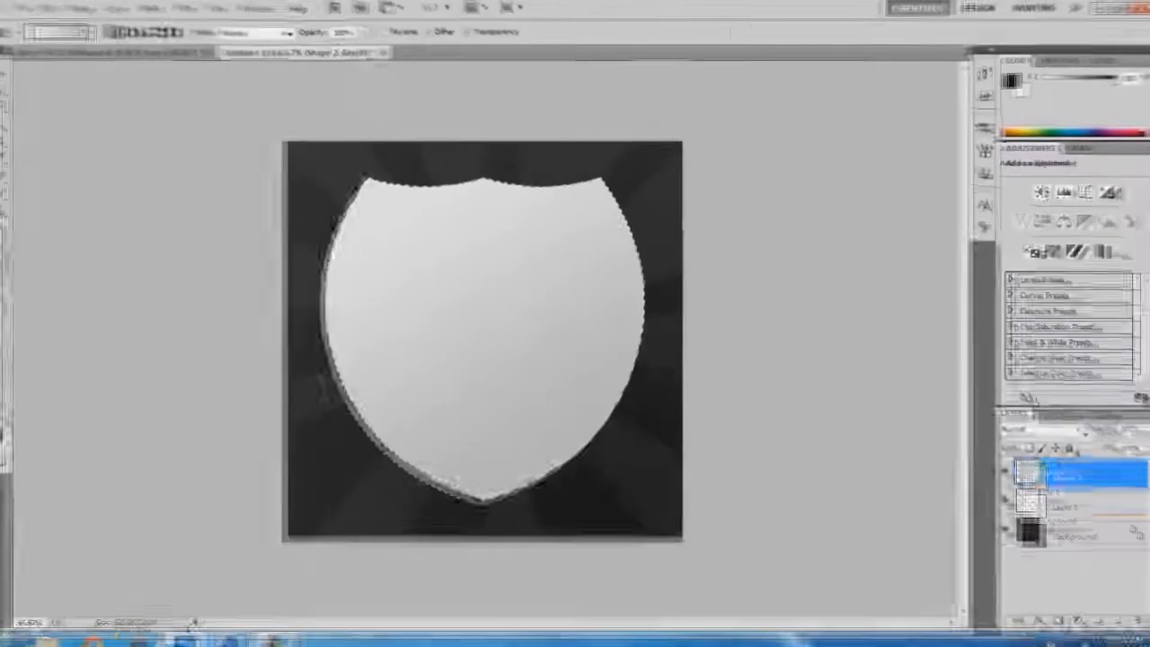
{"action": "left_click", "coordinate": [16, 91]}
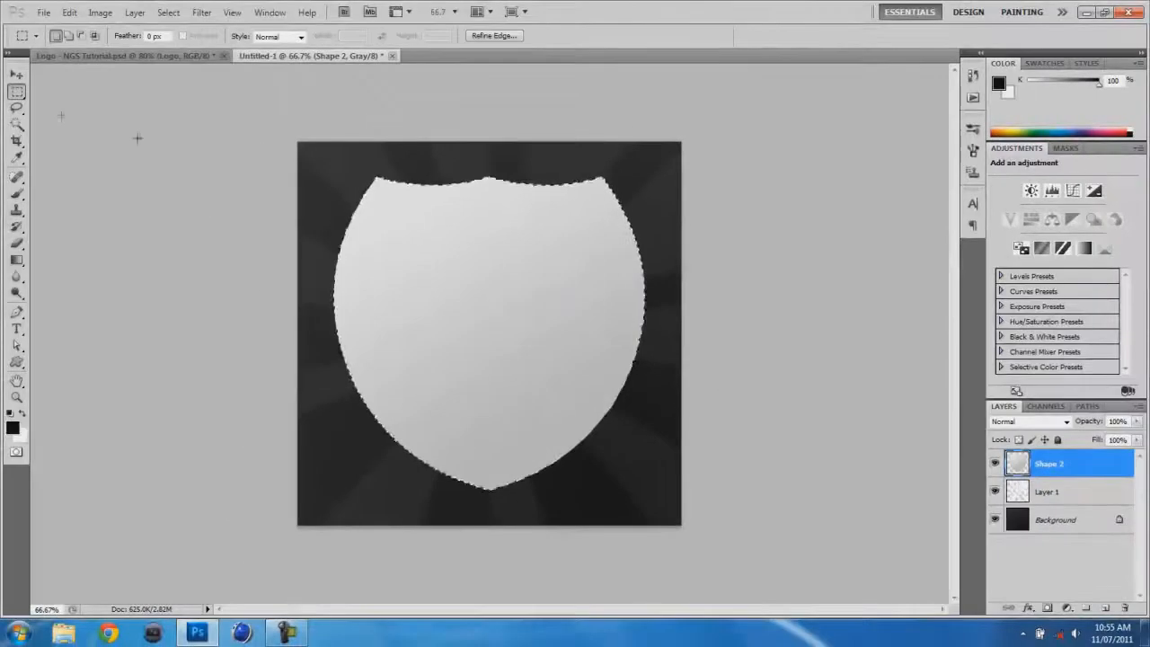
{"action": "left_click_drag", "start_coordinate": [138, 136], "coordinate": [192, 162]}
{"action": "left_click", "coordinate": [578, 235]}
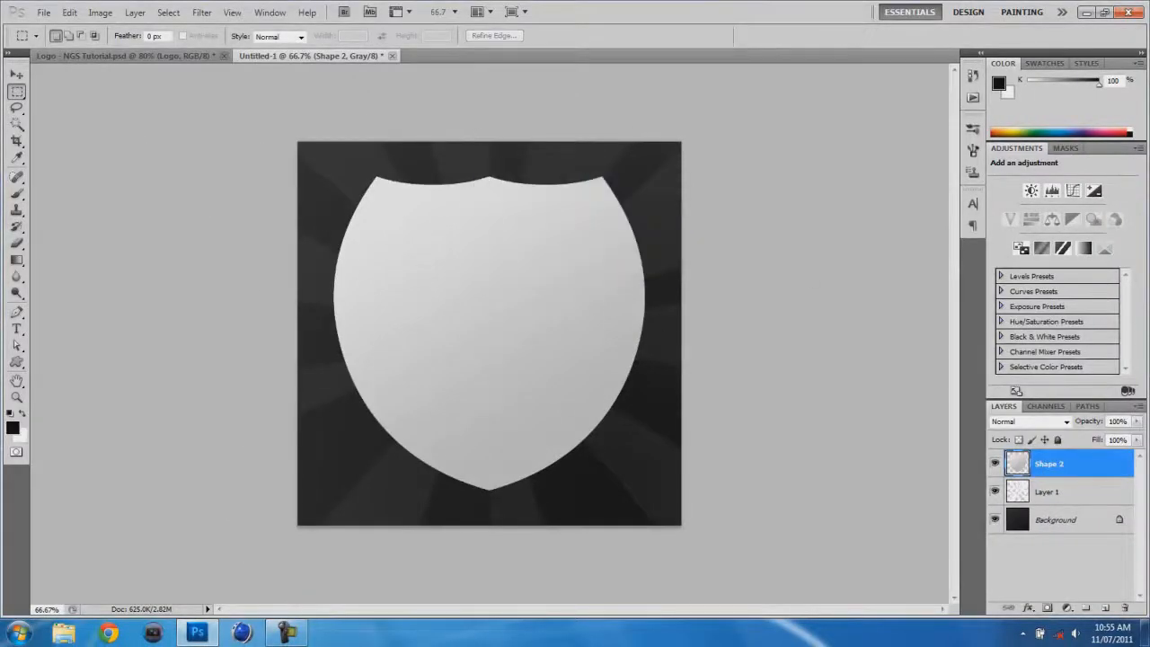
Duplicate the shield layer, fill the copy's shape with black, and clear the selection
{"action": "key", "text": "ctrl+j"}
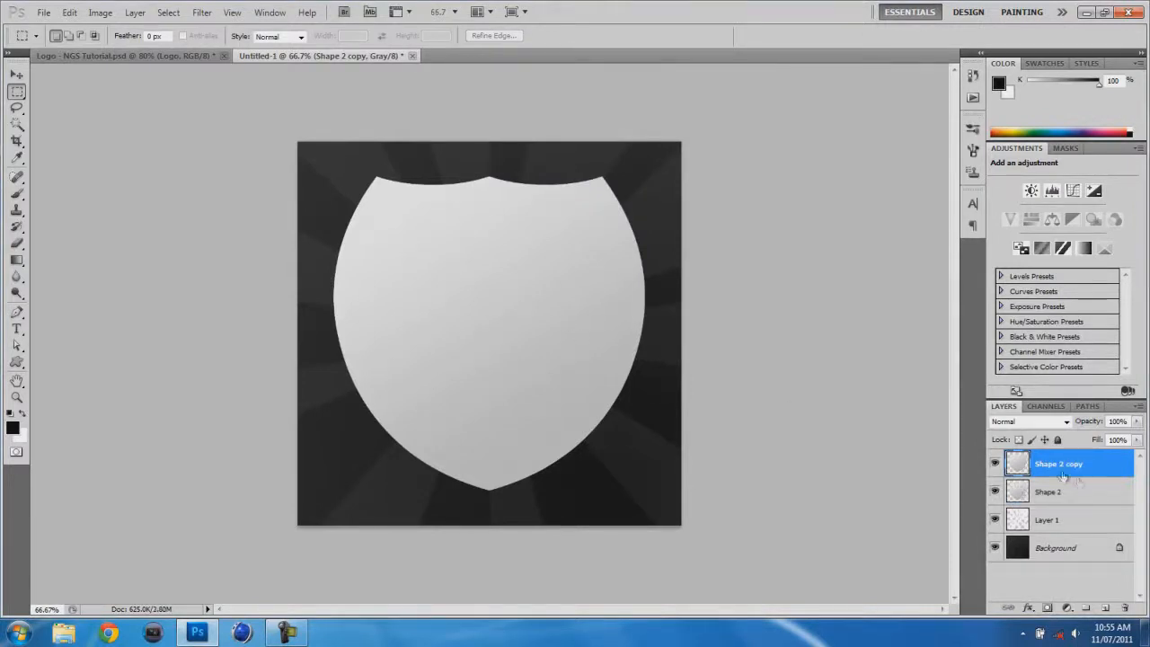
{"action": "left_click", "coordinate": [1016, 464], "text": "ctrl"}
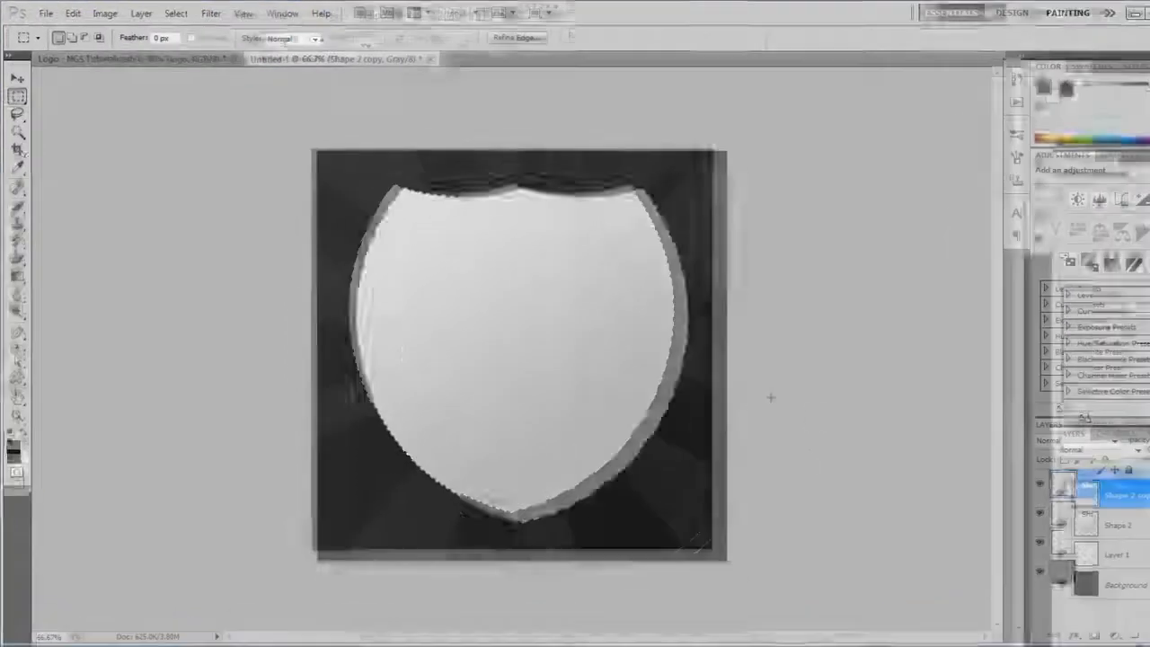
{"action": "key", "text": "alt+BackSpace"}
{"action": "key", "text": "ctrl+d"}
Scale the black shield copy down slightly about its centre, leaving a narrow rim of the gradient shield around it
{"action": "left_click", "coordinate": [21, 93]}
{"action": "key", "text": "ctrl+t"}
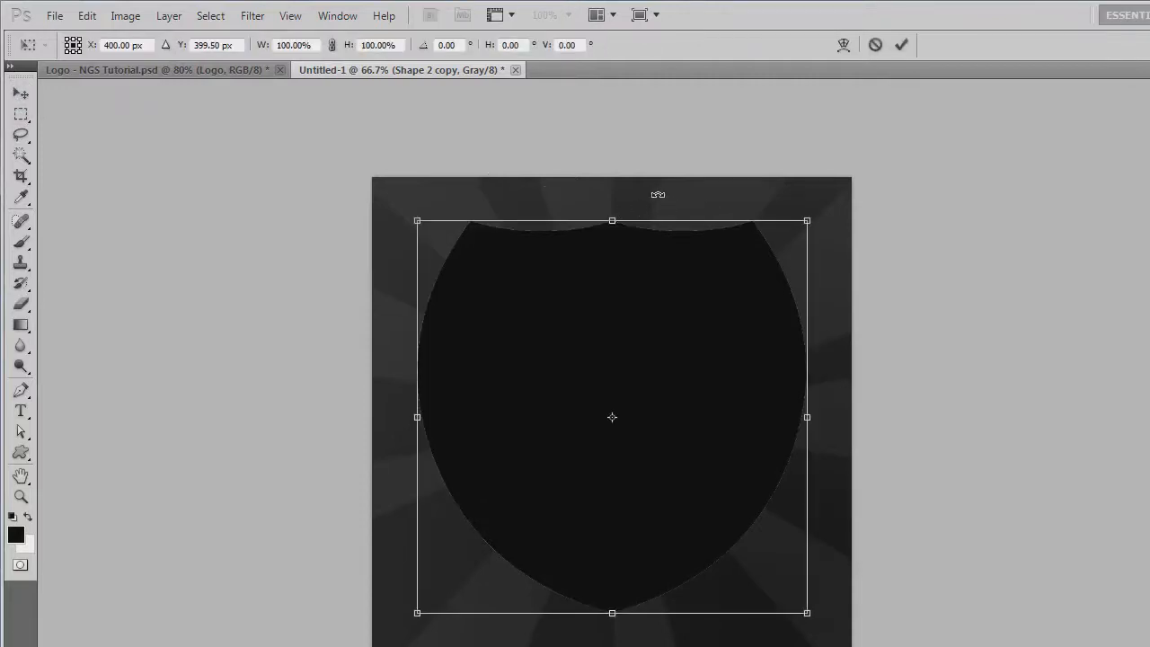
{"action": "left_click_drag", "start_coordinate": [806, 220], "coordinate": [797, 231]}
{"action": "key", "text": "Return"}
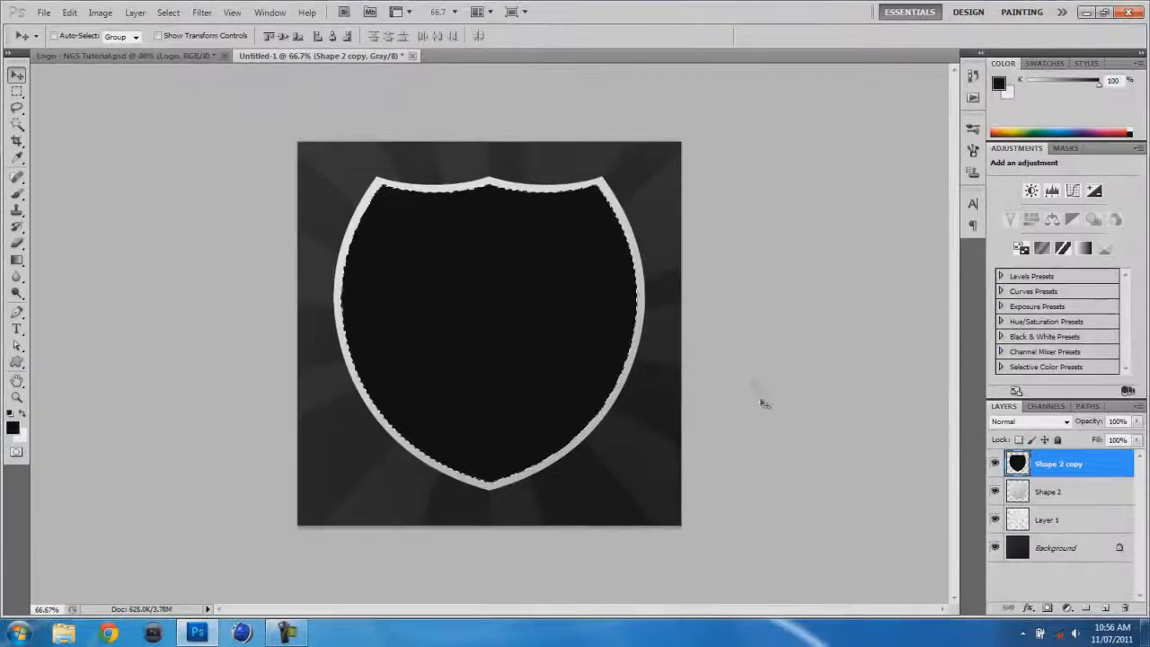
Fill the selected inner shield copy with white in place of black, and clear the selection
{"action": "left_click", "coordinate": [21, 414]}
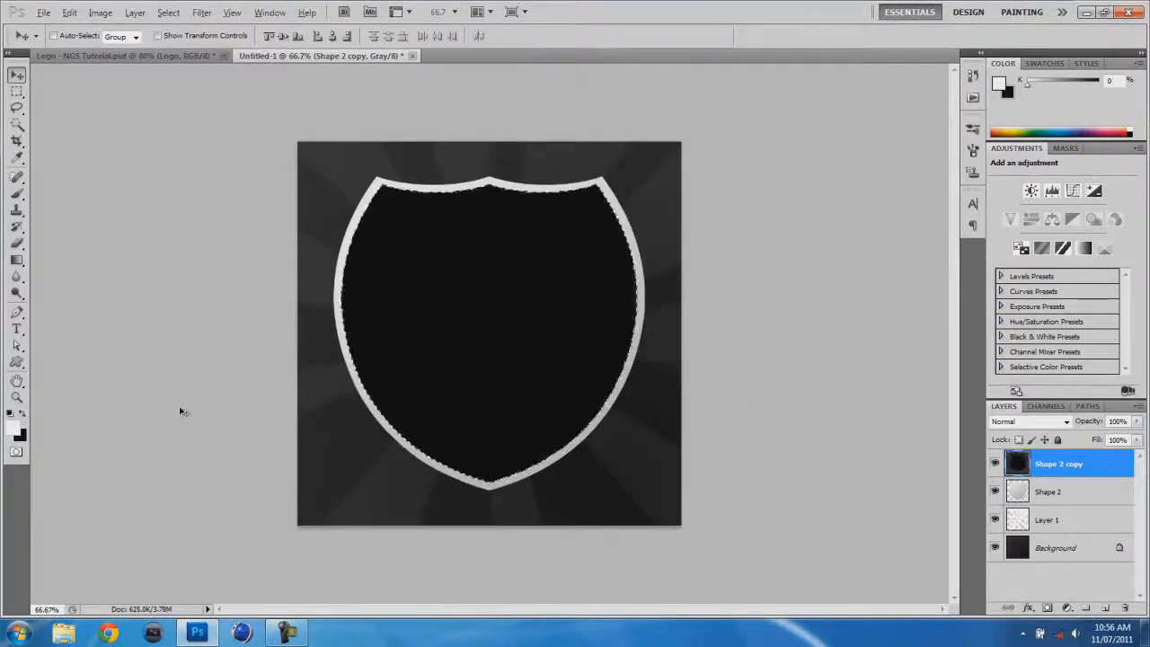
{"action": "key", "text": "alt+BackSpace"}
{"action": "left_click", "coordinate": [16, 91]}
{"action": "key", "text": "ctrl+d"}
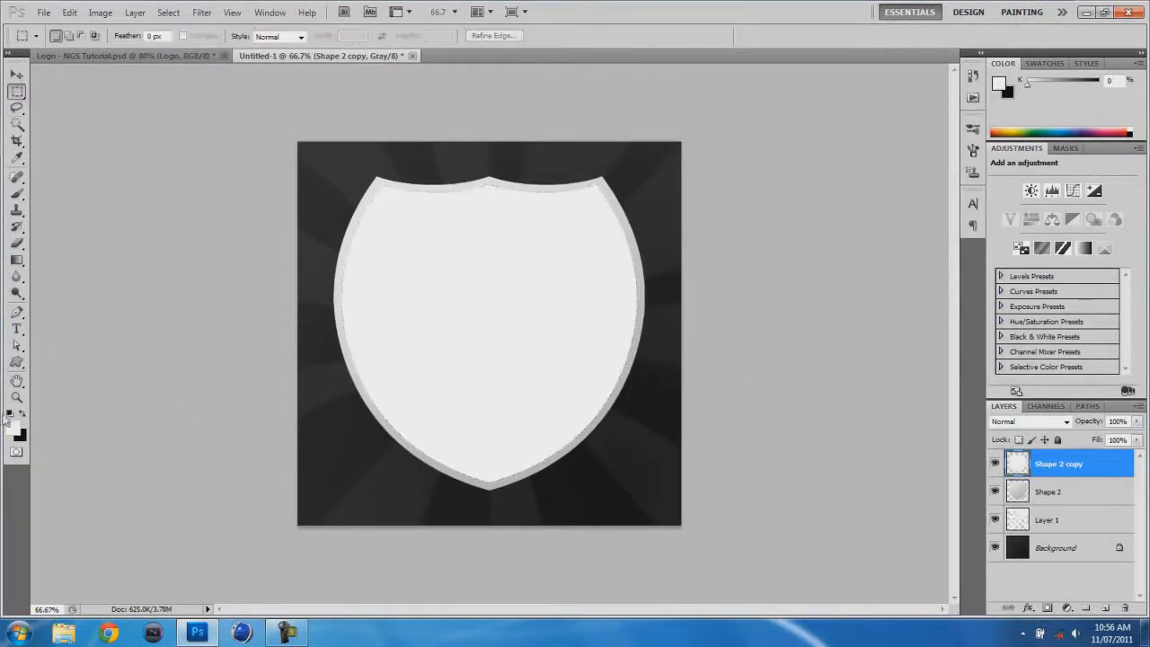
Duplicate the white inner shield layer, fill the new copy's shape with black, and clear the selection
{"action": "left_click", "coordinate": [22, 415]}
{"action": "key", "text": "ctrl+j"}
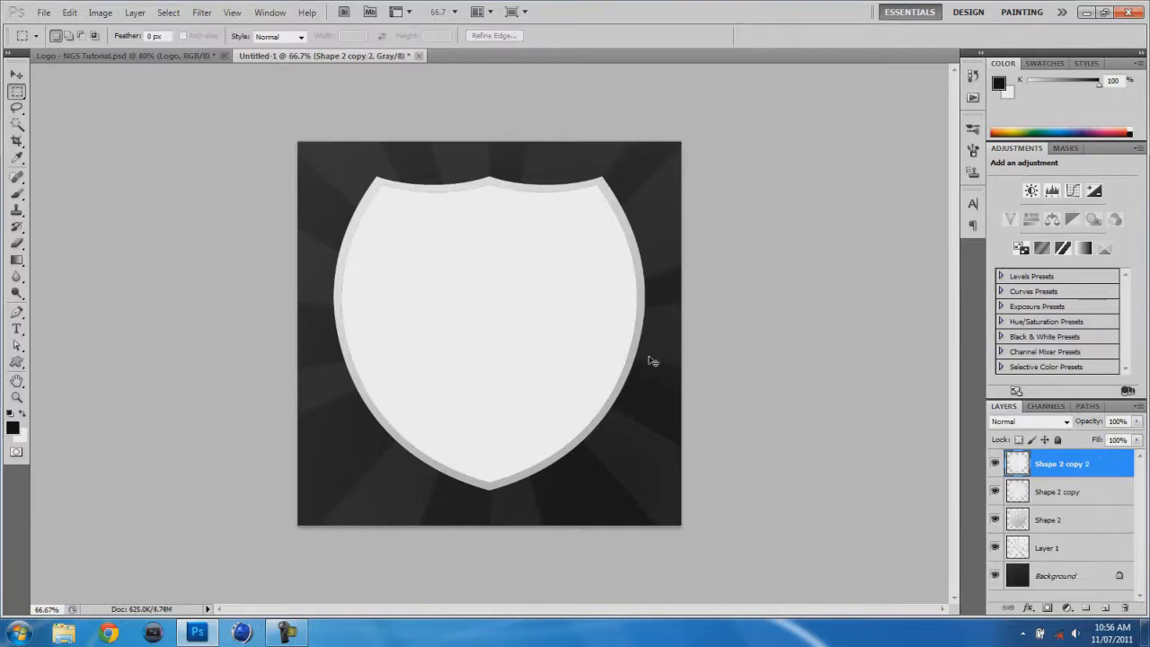
{"action": "key", "text": "ctrl+t"}
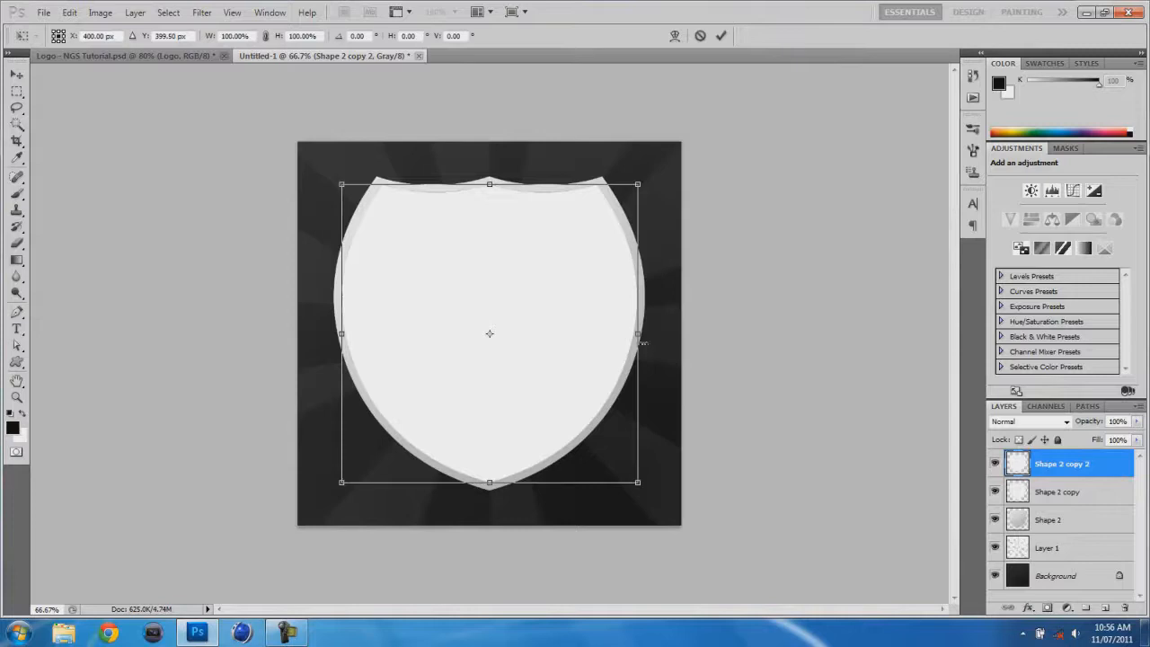
{"action": "key", "text": "Return"}
{"action": "left_click", "coordinate": [1017, 465], "text": "ctrl"}
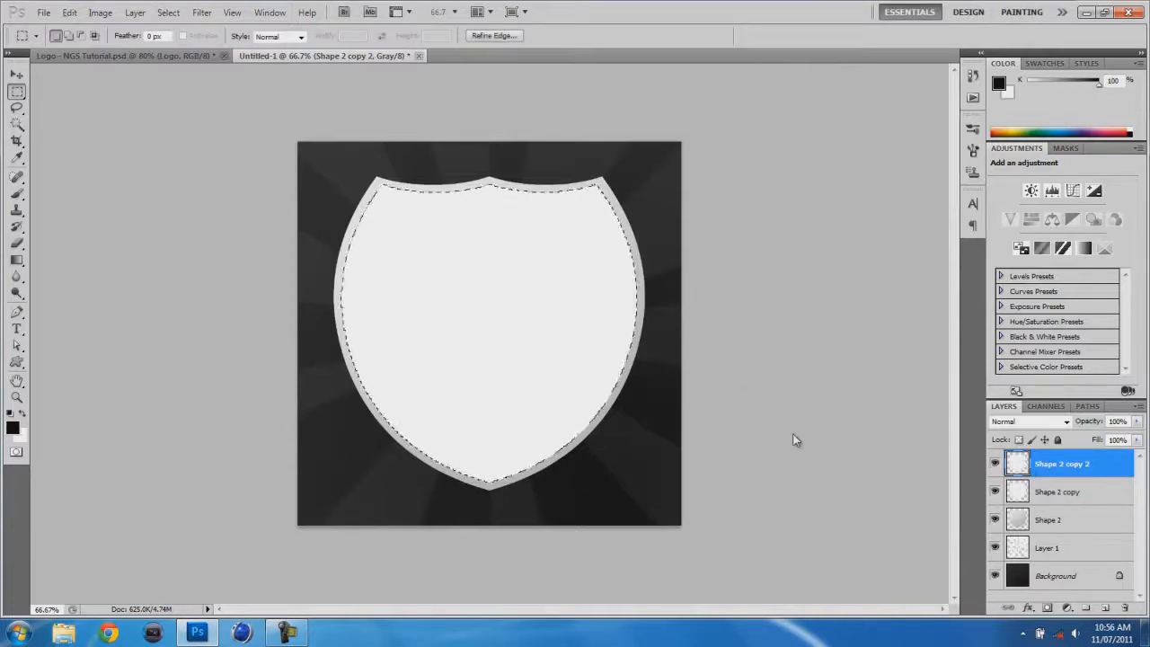
{"action": "key", "text": "alt+BackSpace"}
{"action": "key", "text": "ctrl+d"}
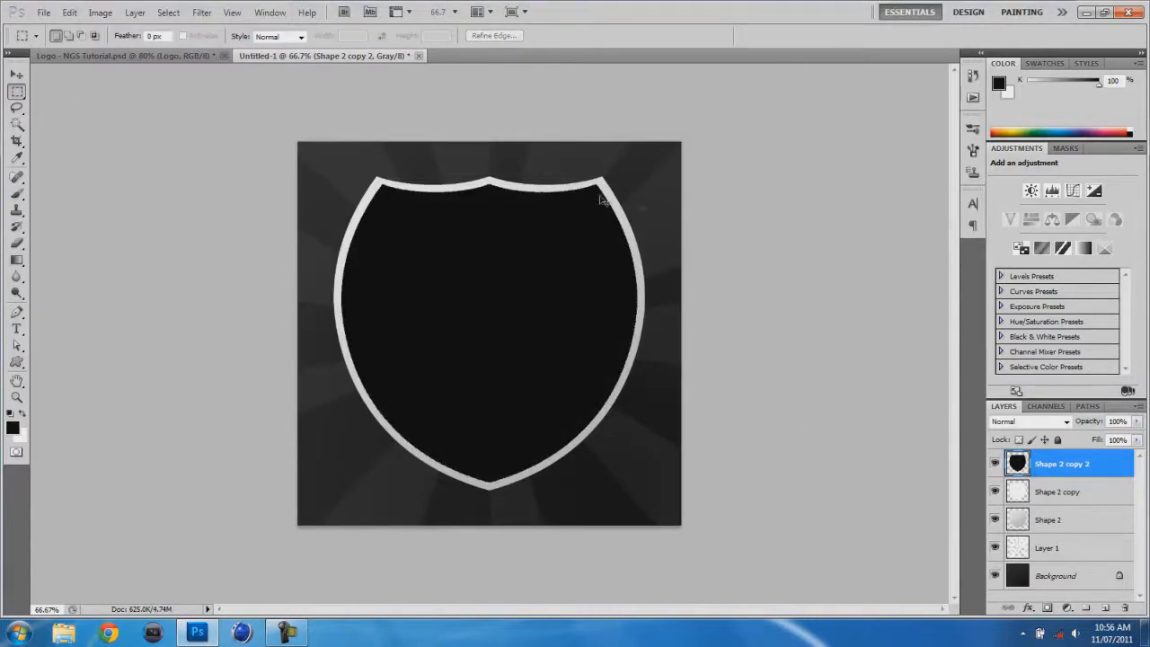
Scale the new black shield to about 93.5% around its centre, leaving an even white border around it
{"action": "key", "text": "ctrl+t"}
{"action": "left_click_drag", "start_coordinate": [635, 184], "coordinate": [629, 194]}
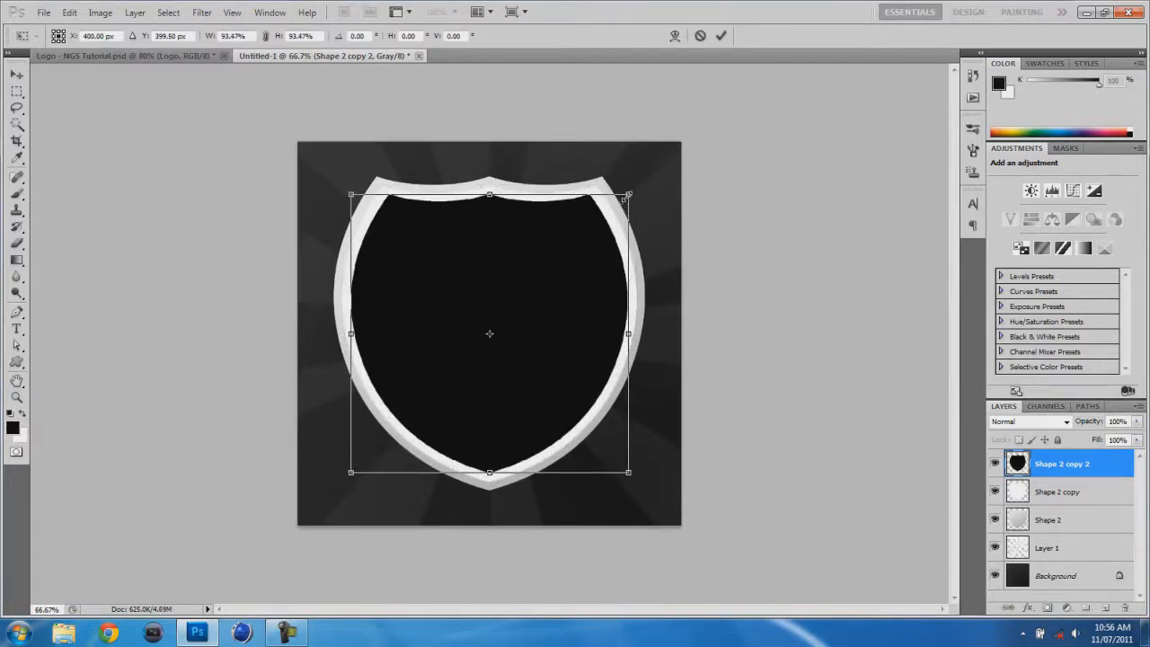
{"action": "key", "text": "Return"}
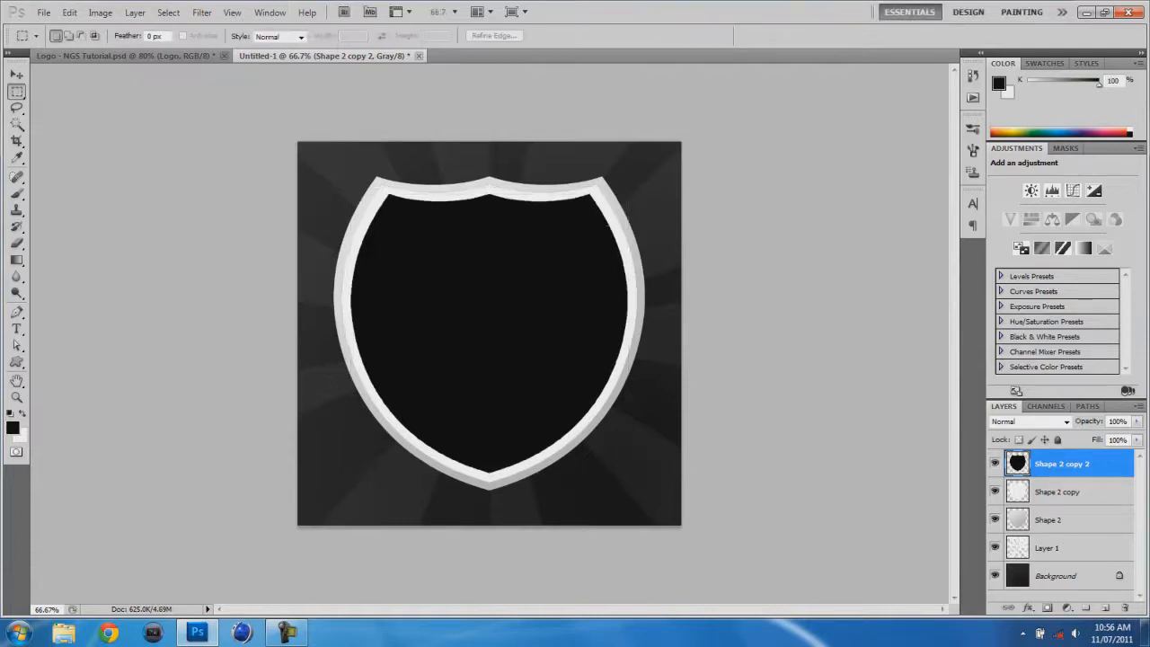
{"action": "key", "text": "ctrl+t"}
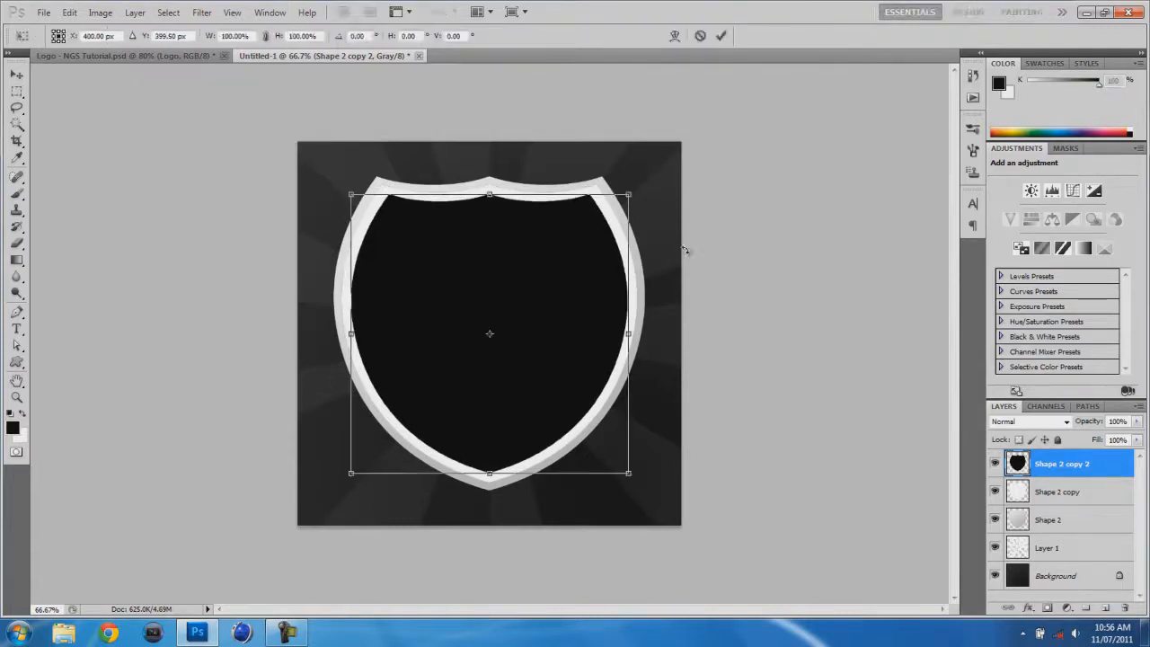
{"action": "left_click_drag", "start_coordinate": [634, 193], "coordinate": [634, 191]}
{"action": "key", "text": "Return"}
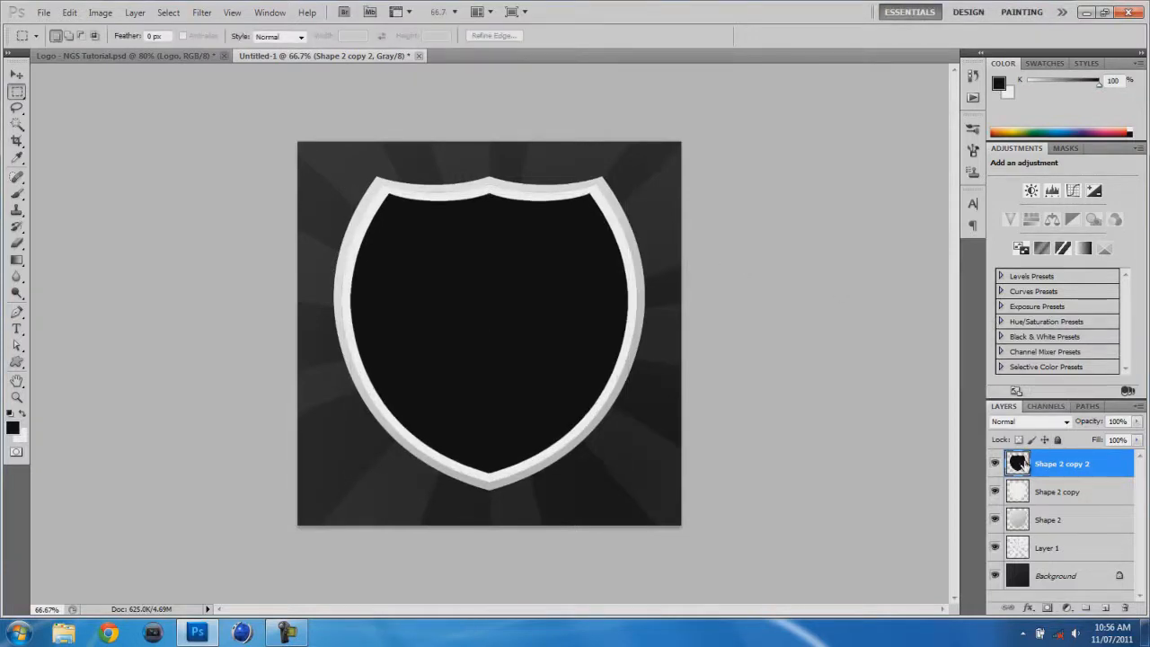
Select the black shield's shape and set the starting colour stop of the gradient to a vivid green
{"action": "left_click", "coordinate": [1019, 464], "text": "ctrl"}
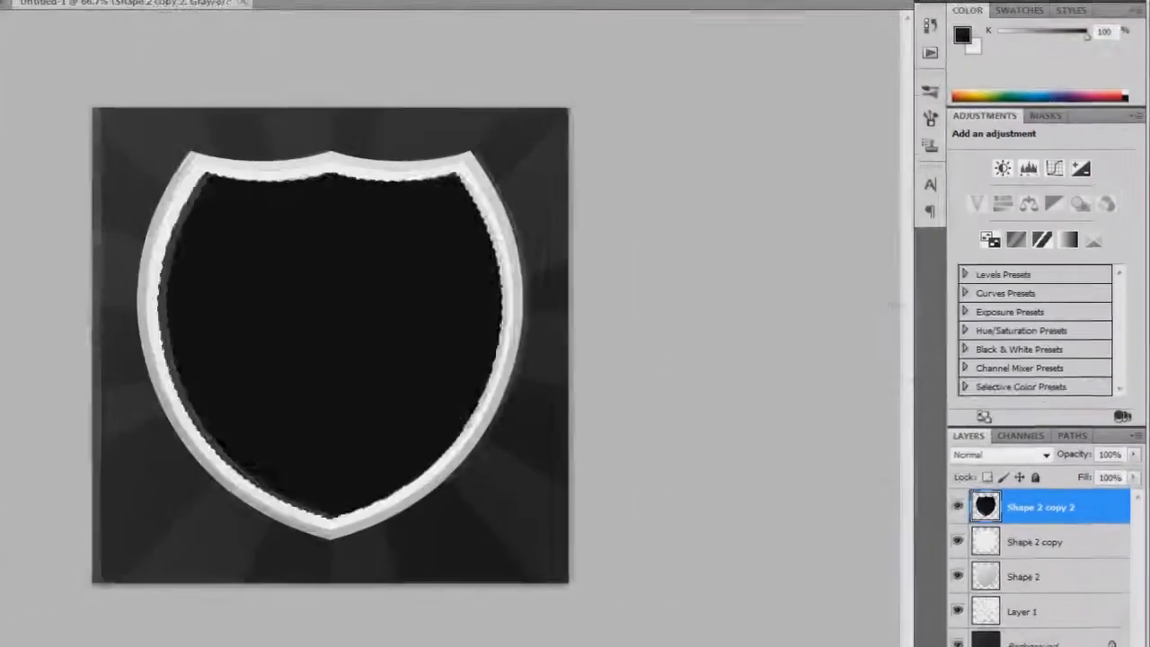
{"action": "left_click", "coordinate": [2, 2]}
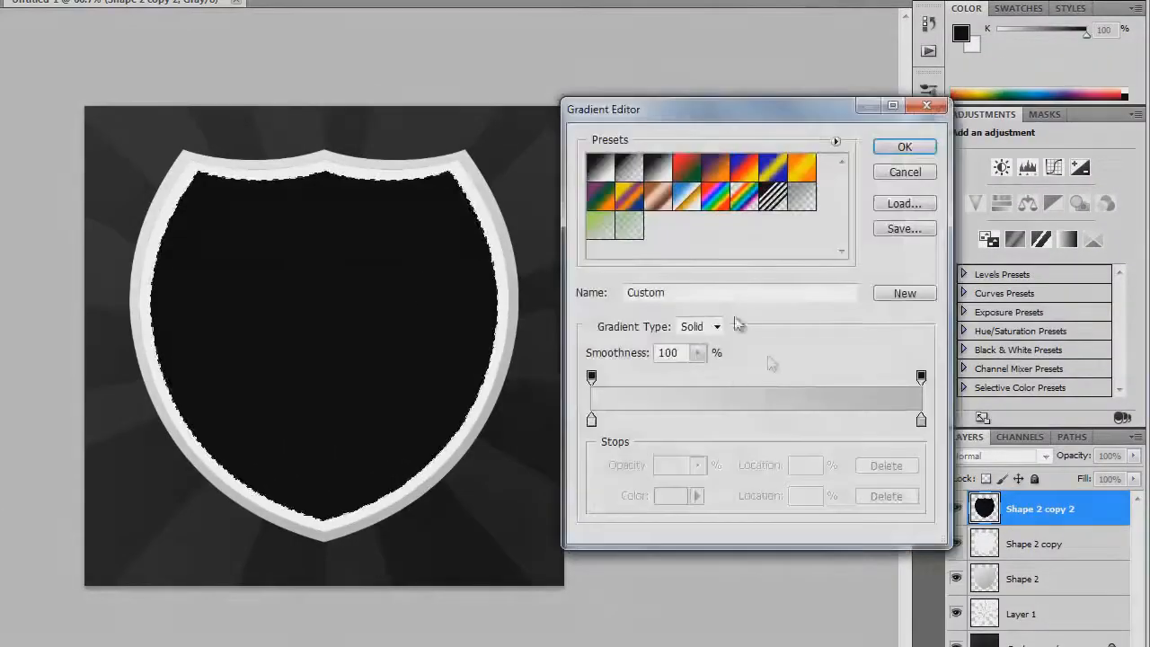
{"action": "left_click", "coordinate": [590, 420]}
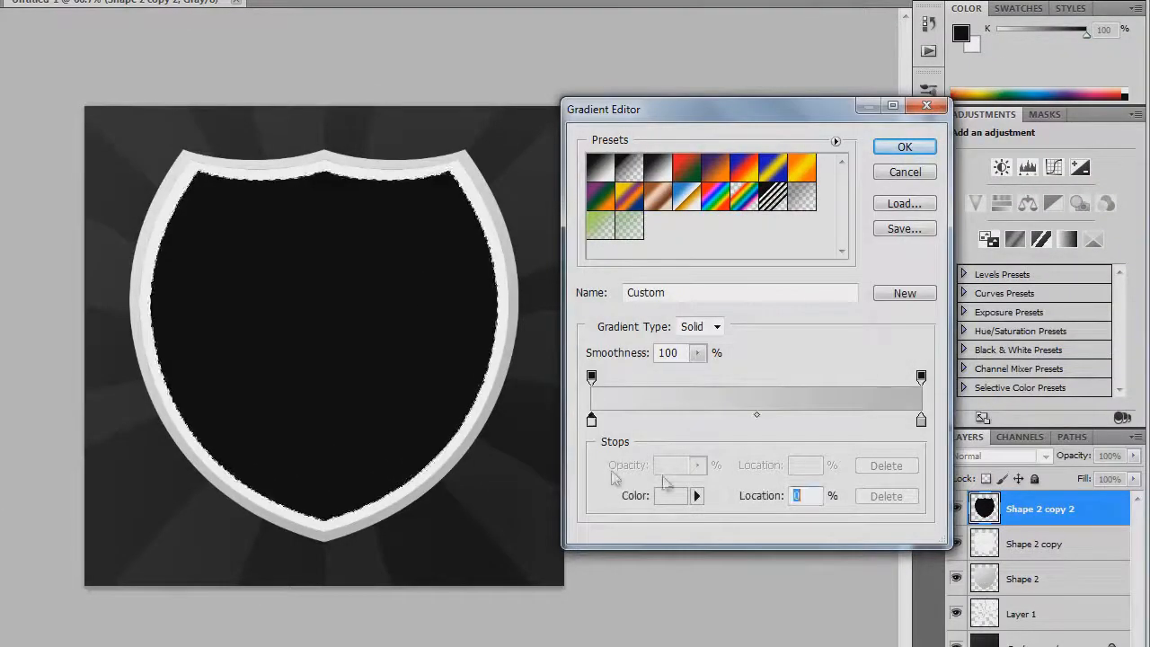
{"action": "left_click", "coordinate": [671, 494]}
{"action": "mouse_move", "coordinate": [774, 400]}
{"action": "left_mouse_down"}
{"action": "mouse_move", "coordinate": [764, 398]}
{"action": "mouse_move", "coordinate": [763, 414]}
{"action": "left_mouse_up"}
{"action": "left_click_drag", "start_coordinate": [701, 321], "coordinate": [724, 277]}
{"action": "left_click", "coordinate": [912, 236]}
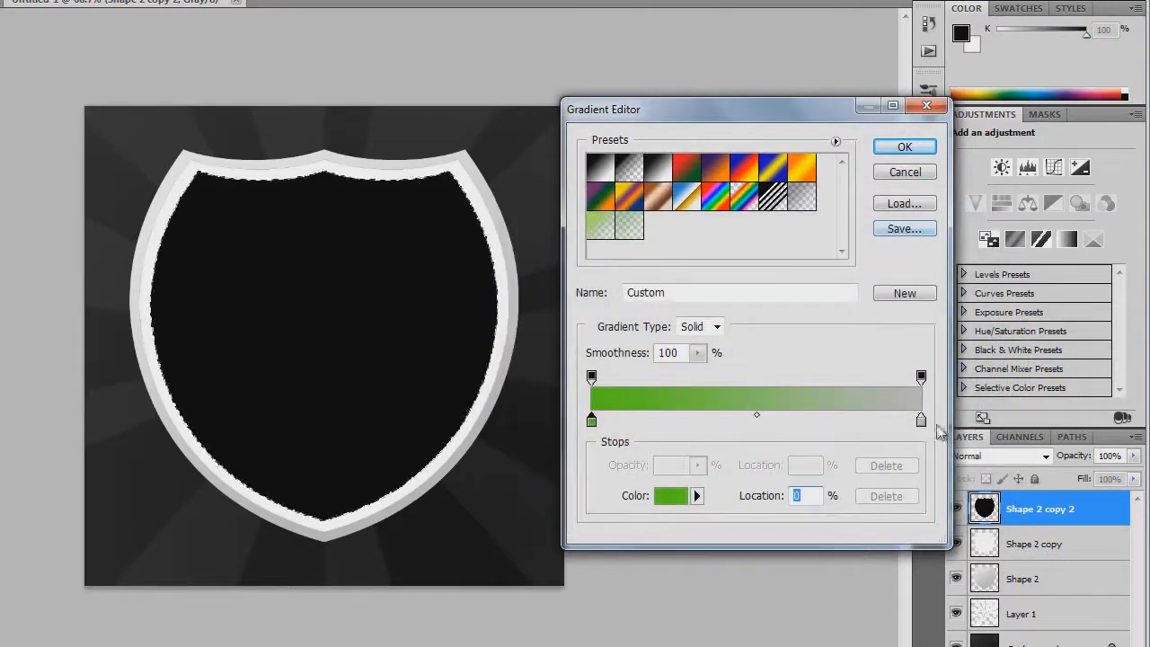
Set the gradient's end colour stop to a slightly darker green
{"action": "left_click", "coordinate": [921, 420]}
{"action": "left_click", "coordinate": [675, 497]}
{"action": "mouse_move", "coordinate": [761, 408]}
{"action": "left_mouse_down"}
{"action": "mouse_move", "coordinate": [762, 426]}
{"action": "mouse_move", "coordinate": [761, 410]}
{"action": "left_mouse_up"}
{"action": "left_click", "coordinate": [719, 291]}
{"action": "left_click_drag", "start_coordinate": [719, 291], "coordinate": [716, 300]}
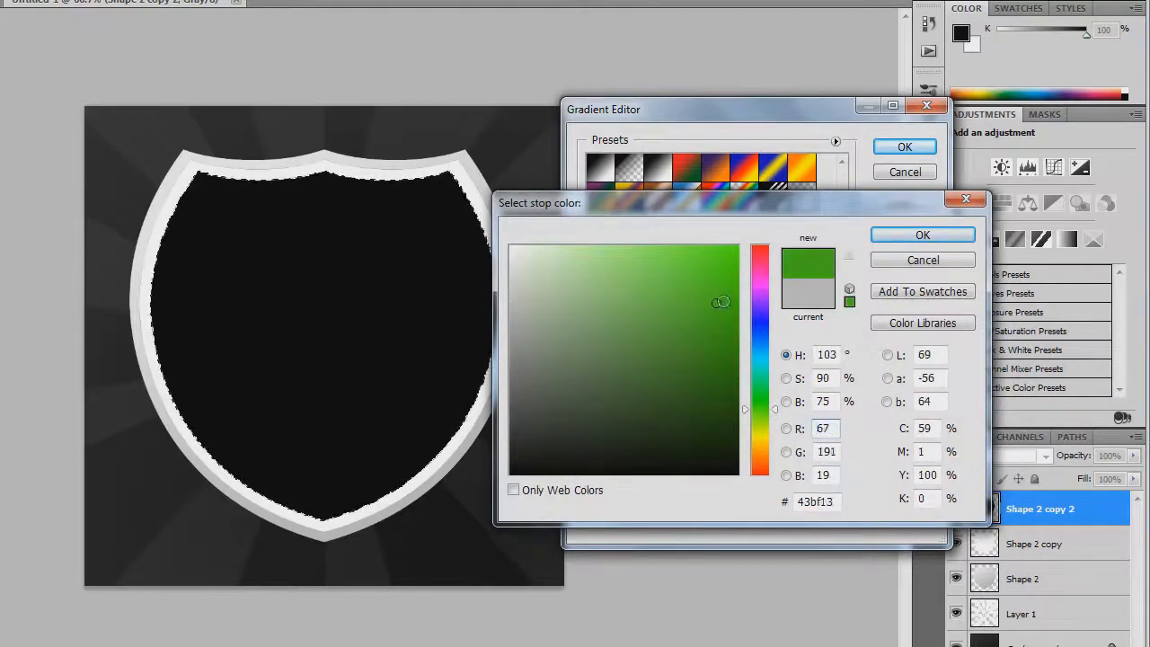
{"action": "left_click", "coordinate": [925, 235]}
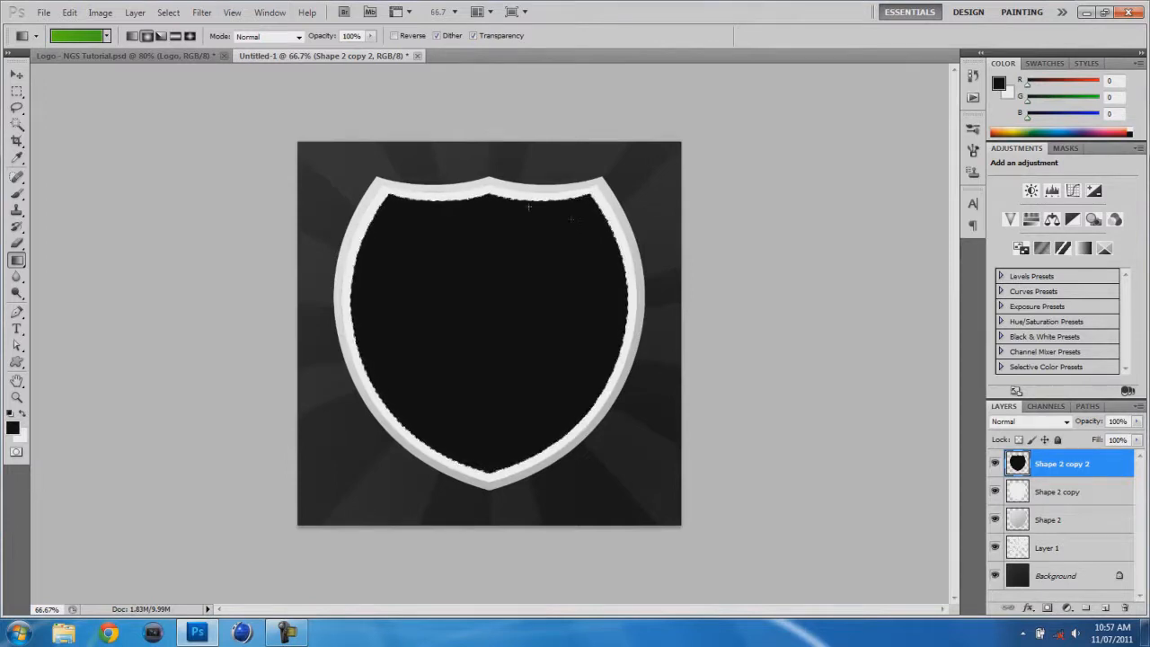
Try the green radial gradient from several starting points in the shield's upper left toward its lower right
{"action": "left_click", "coordinate": [146, 37]}
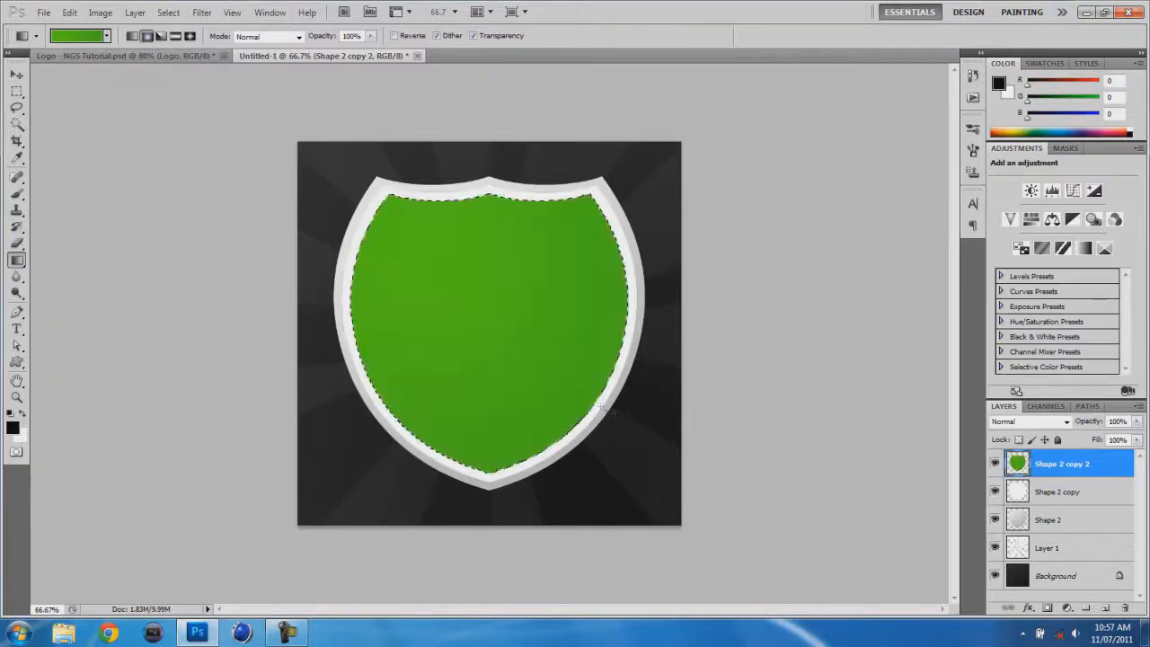
{"action": "left_click_drag", "start_coordinate": [409, 264], "coordinate": [570, 422]}
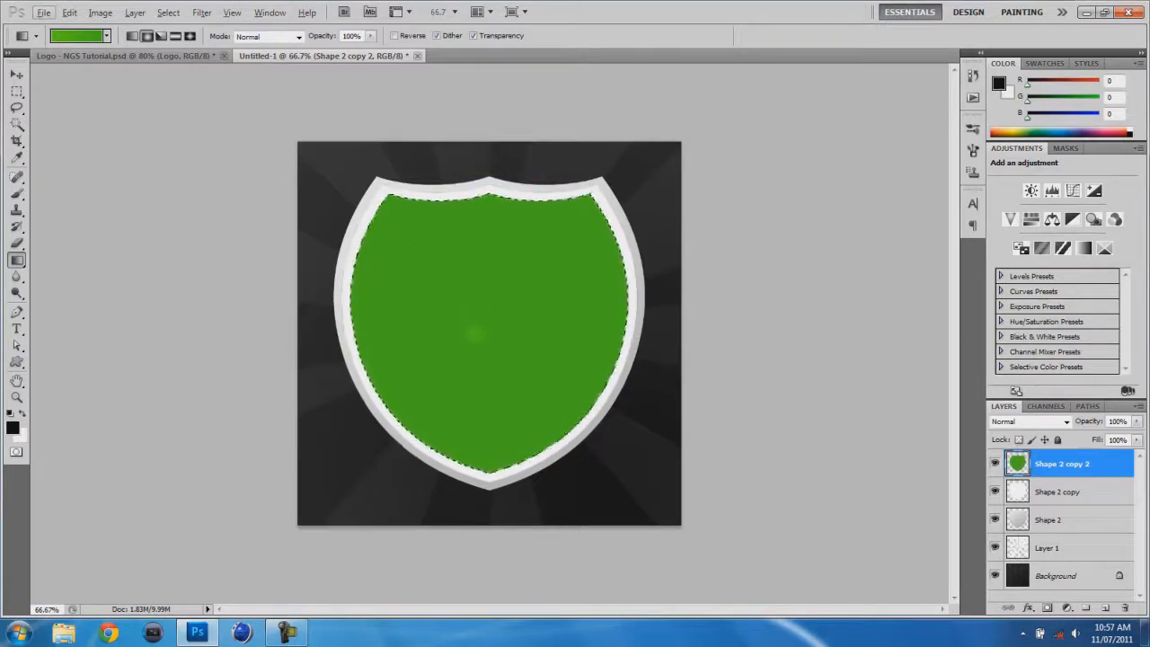
{"action": "left_click_drag", "start_coordinate": [404, 236], "coordinate": [527, 377]}
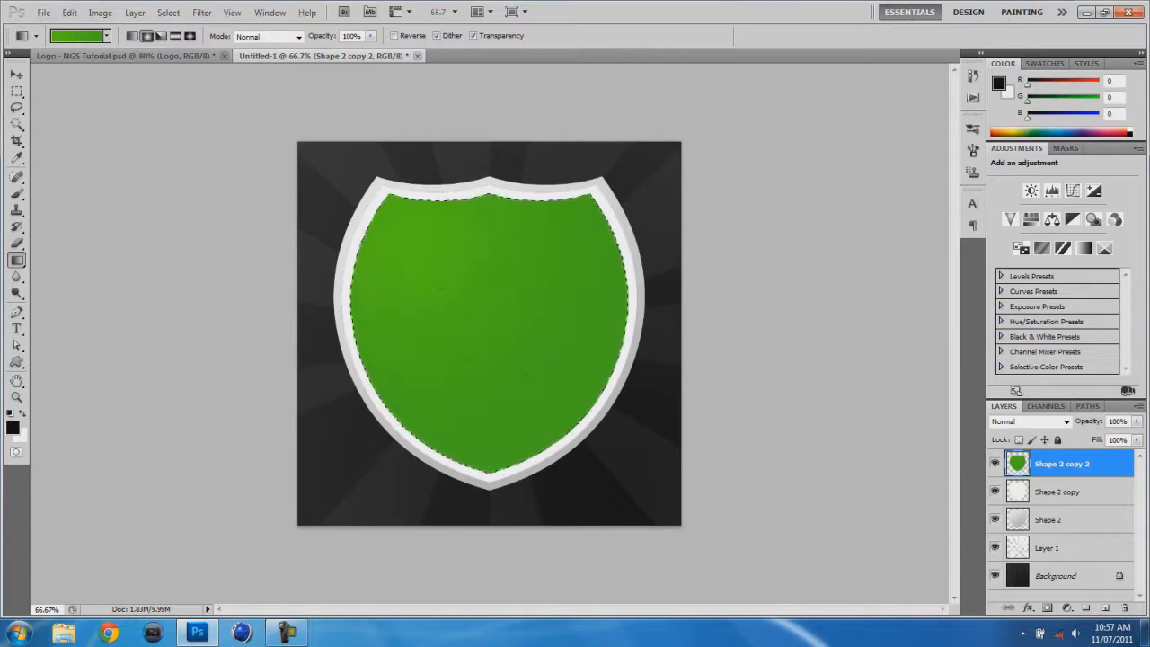
{"action": "left_click_drag", "start_coordinate": [404, 247], "coordinate": [575, 437]}
{"action": "left_click_drag", "start_coordinate": [409, 256], "coordinate": [621, 416]}
Darken the green gradient's end colour stop to 38a30d
{"action": "left_click", "coordinate": [88, 37]}
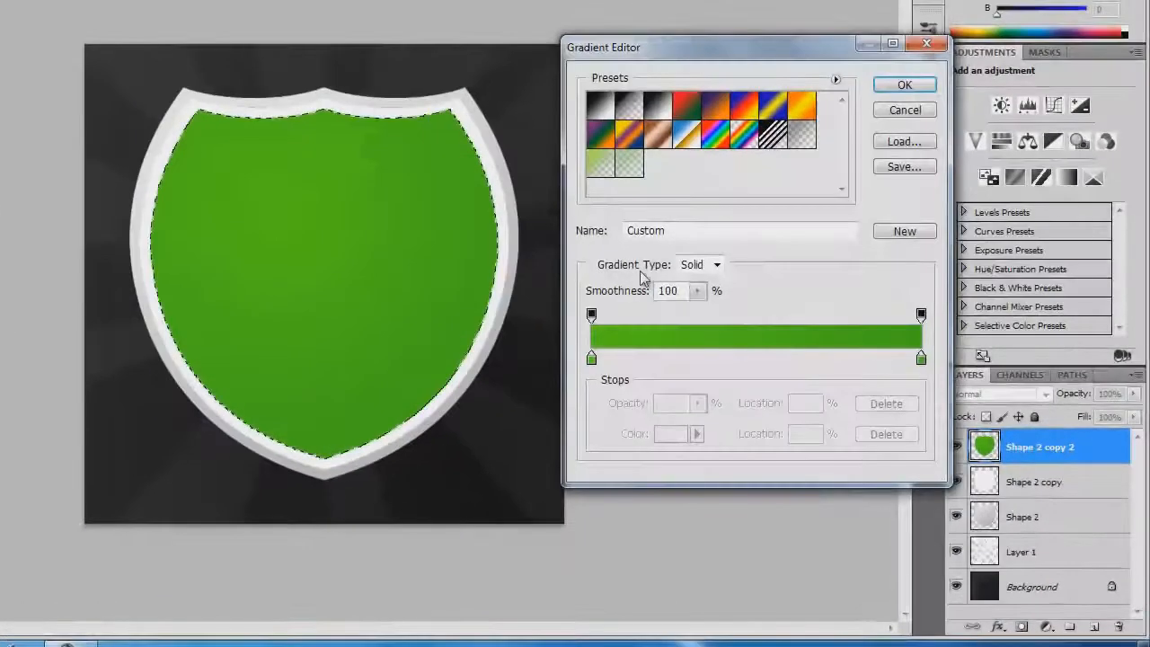
{"action": "left_click", "coordinate": [921, 358]}
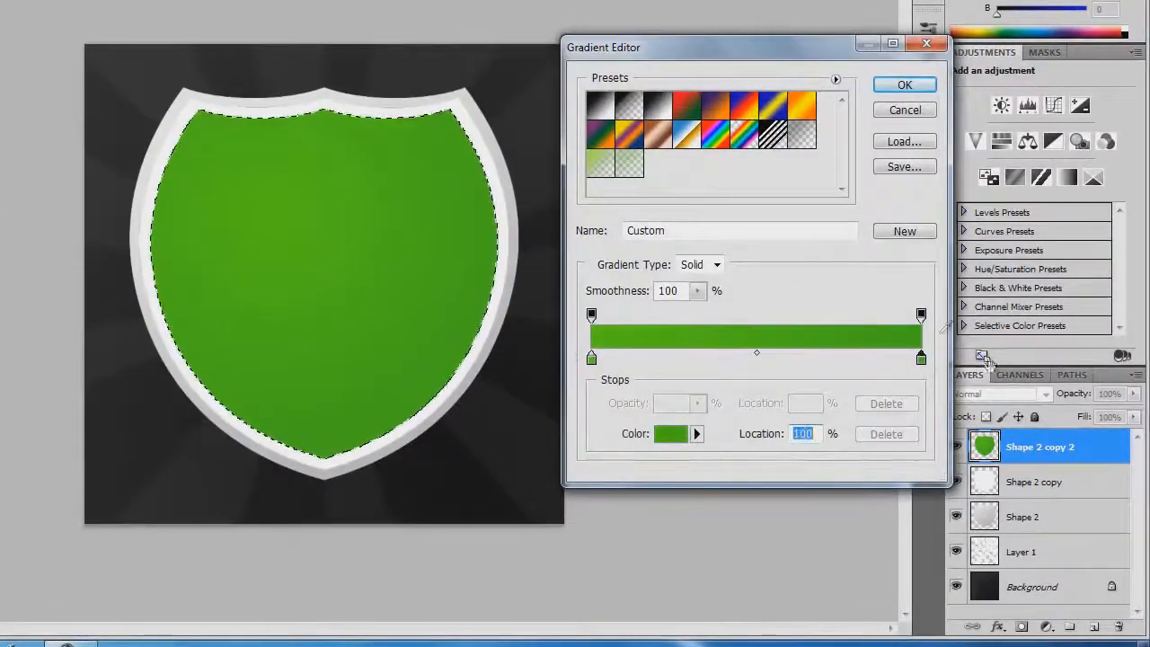
{"action": "left_click", "coordinate": [683, 435]}
{"action": "left_click", "coordinate": [719, 265]}
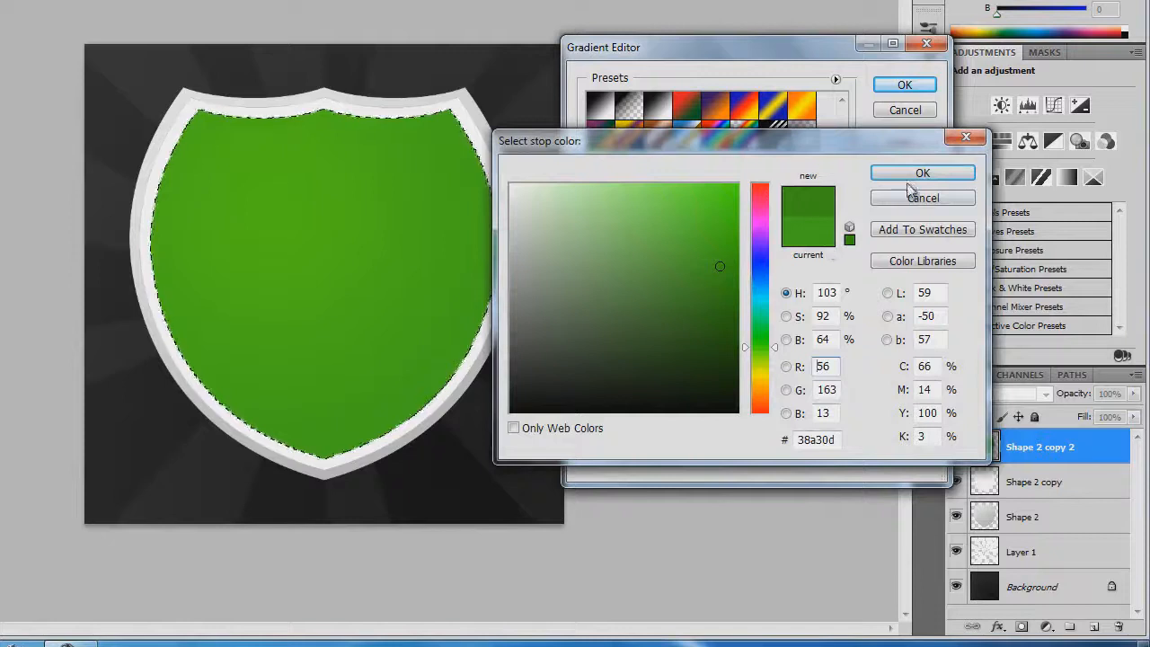
{"action": "left_click", "coordinate": [912, 174]}
{"action": "left_click", "coordinate": [911, 88]}
Fill the inner shield with the darkened radial gradient from just above left of centre toward its lower right, and clear the selection
{"action": "left_click_drag", "start_coordinate": [223, 200], "coordinate": [456, 449]}
{"action": "left_click_drag", "start_coordinate": [297, 227], "coordinate": [485, 418]}
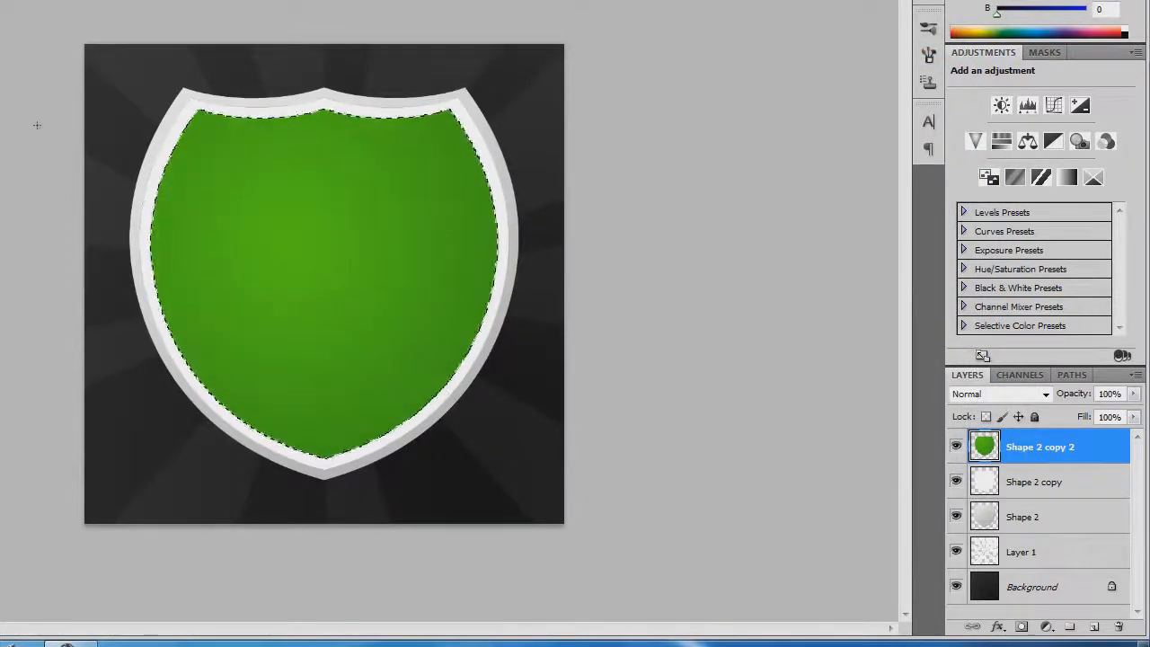
{"action": "key", "text": "ctrl+d"}
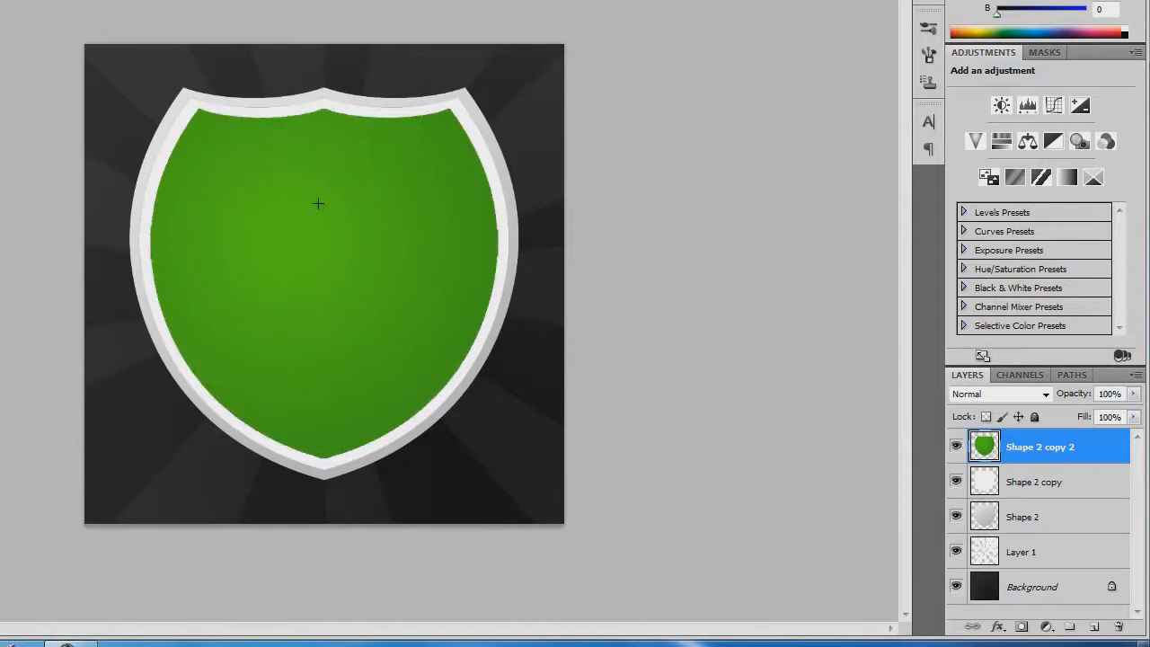
Add an inner glow to the green shield layer with colour 0d0d0d and Normal blend mode
{"action": "double_click", "coordinate": [1091, 453]}
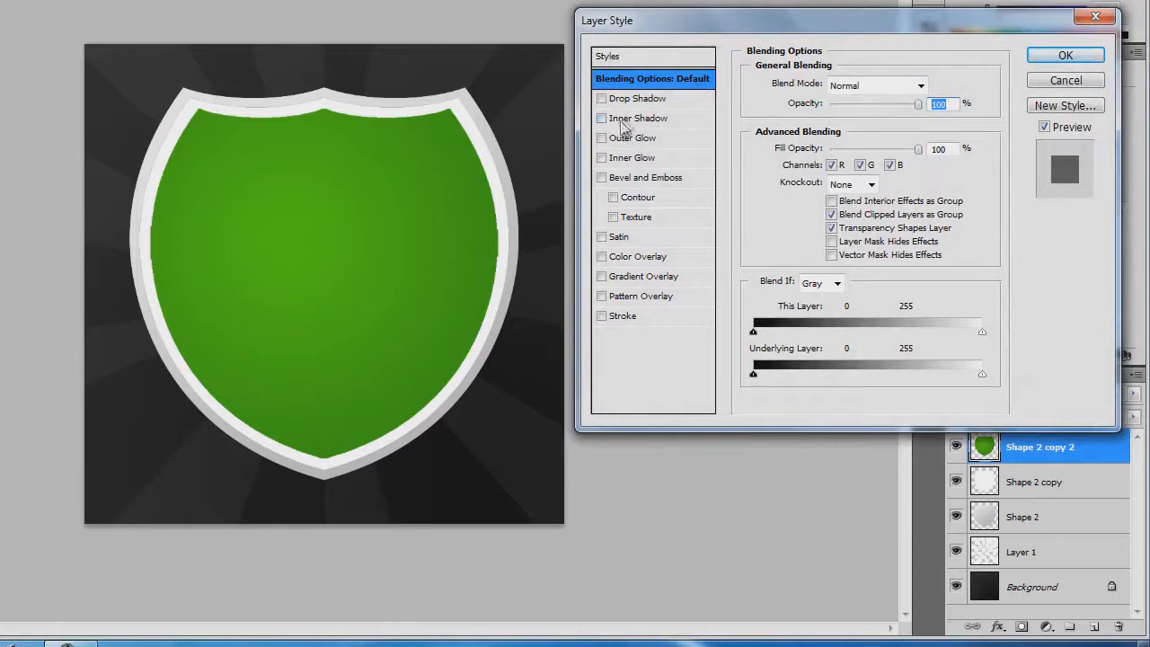
{"action": "left_click", "coordinate": [638, 141]}
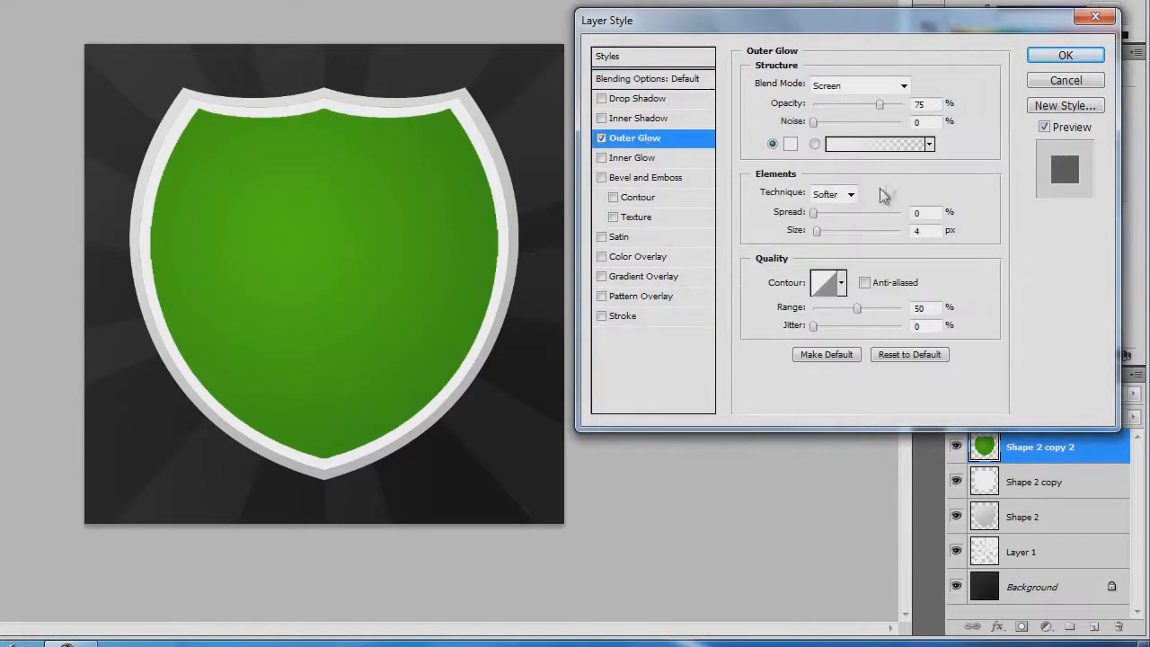
{"action": "left_click", "coordinate": [627, 160]}
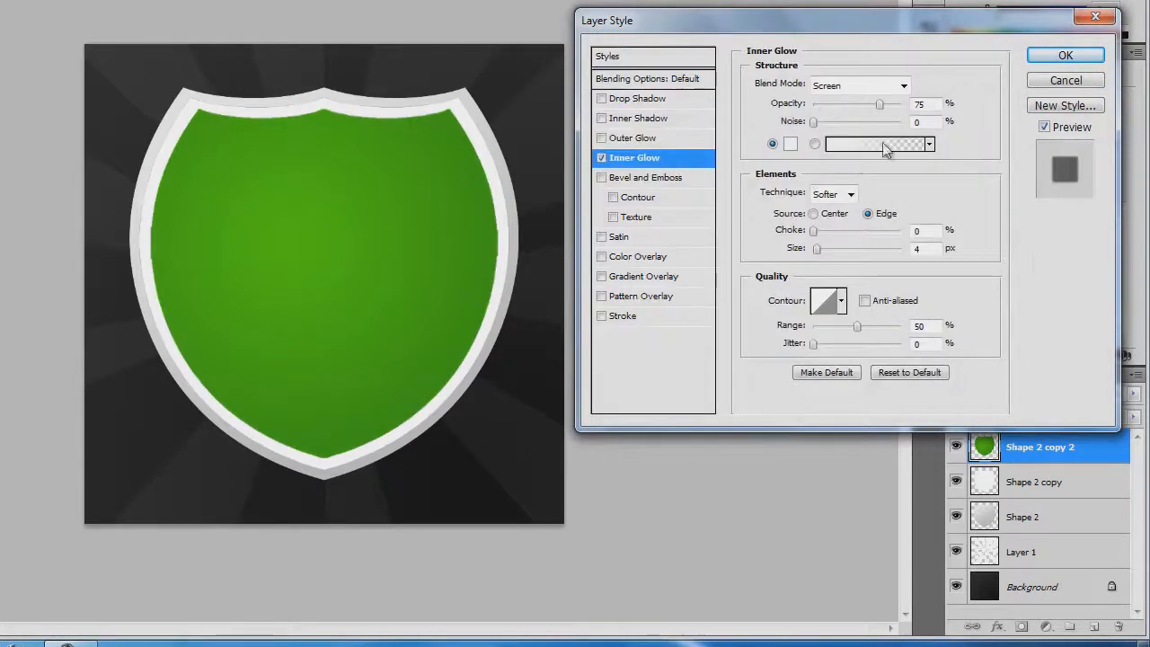
{"action": "left_click", "coordinate": [790, 146]}
{"action": "left_click_drag", "start_coordinate": [551, 382], "coordinate": [501, 401]}
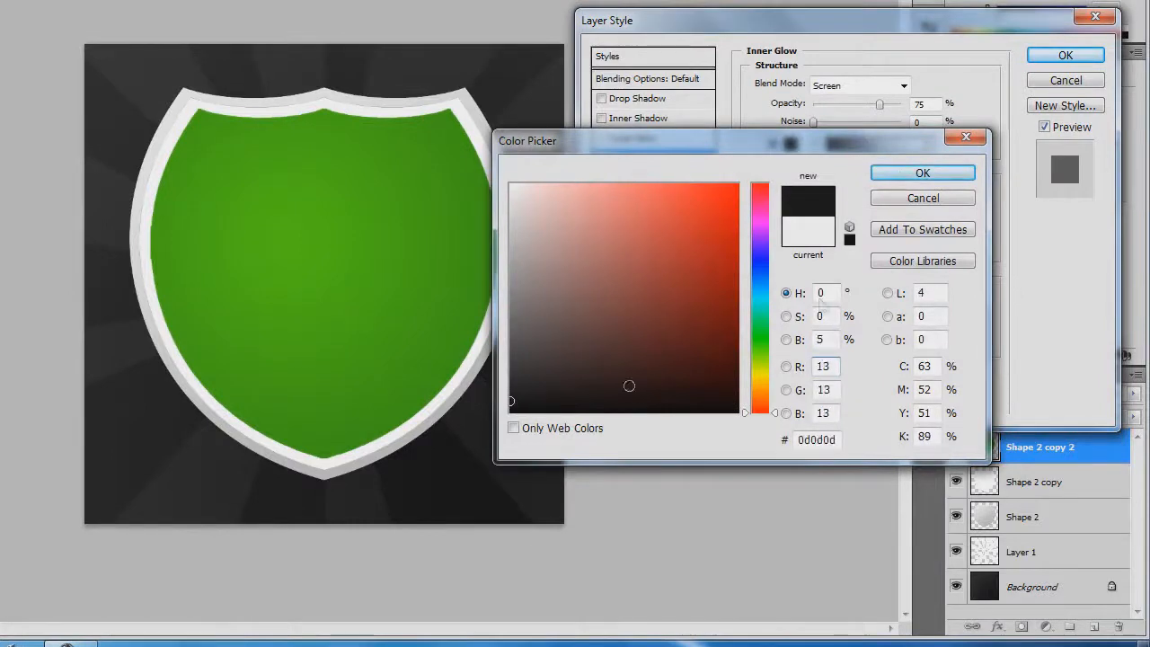
{"action": "left_click", "coordinate": [916, 174]}
{"action": "left_click", "coordinate": [859, 85]}
{"action": "left_click", "coordinate": [836, 87]}
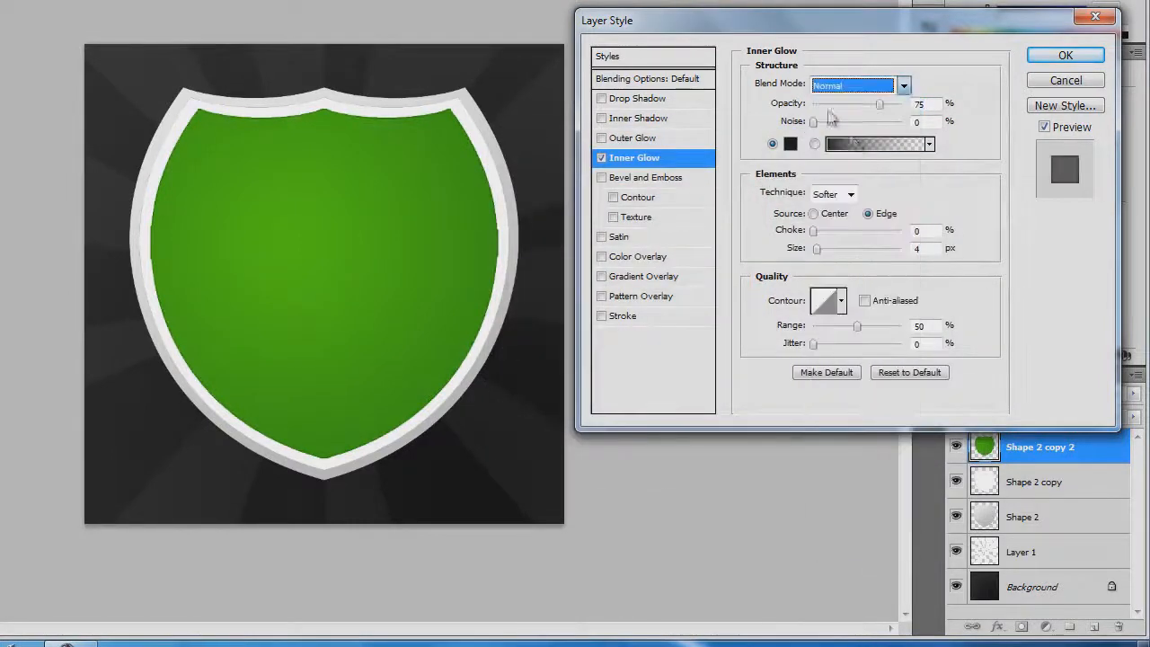
Set the inner glow's size to 24 px, apply the layer style, and collapse the layer's effects list
{"action": "left_click_drag", "start_coordinate": [817, 249], "coordinate": [828, 251]}
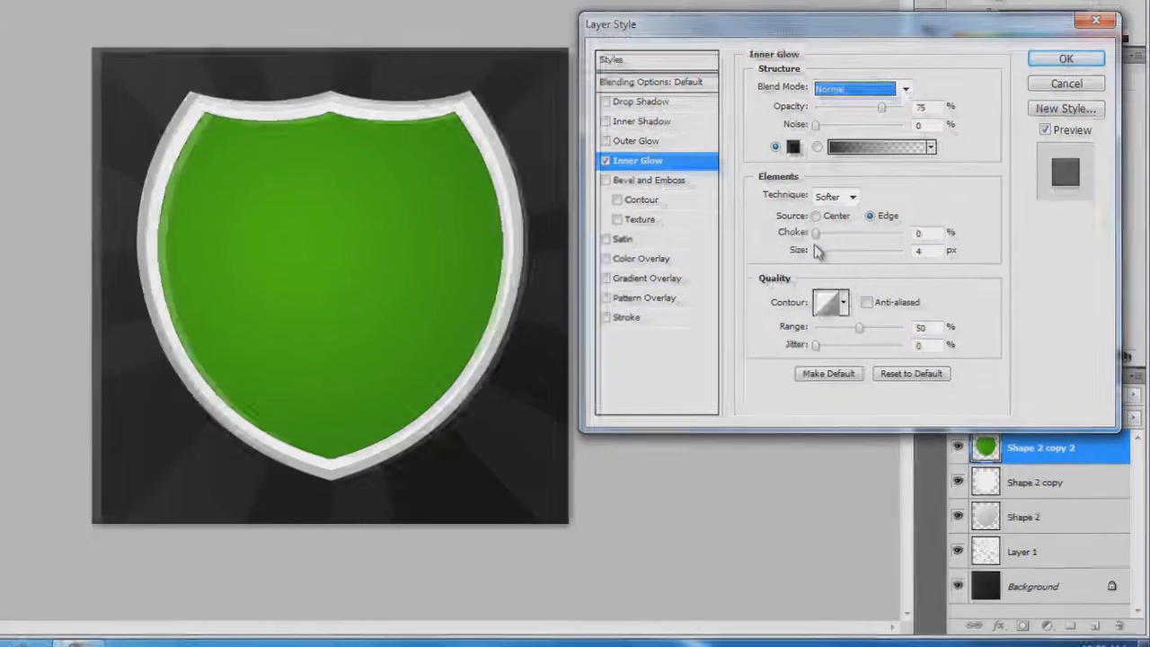
{"action": "left_click_drag", "start_coordinate": [893, 310], "coordinate": [897, 312]}
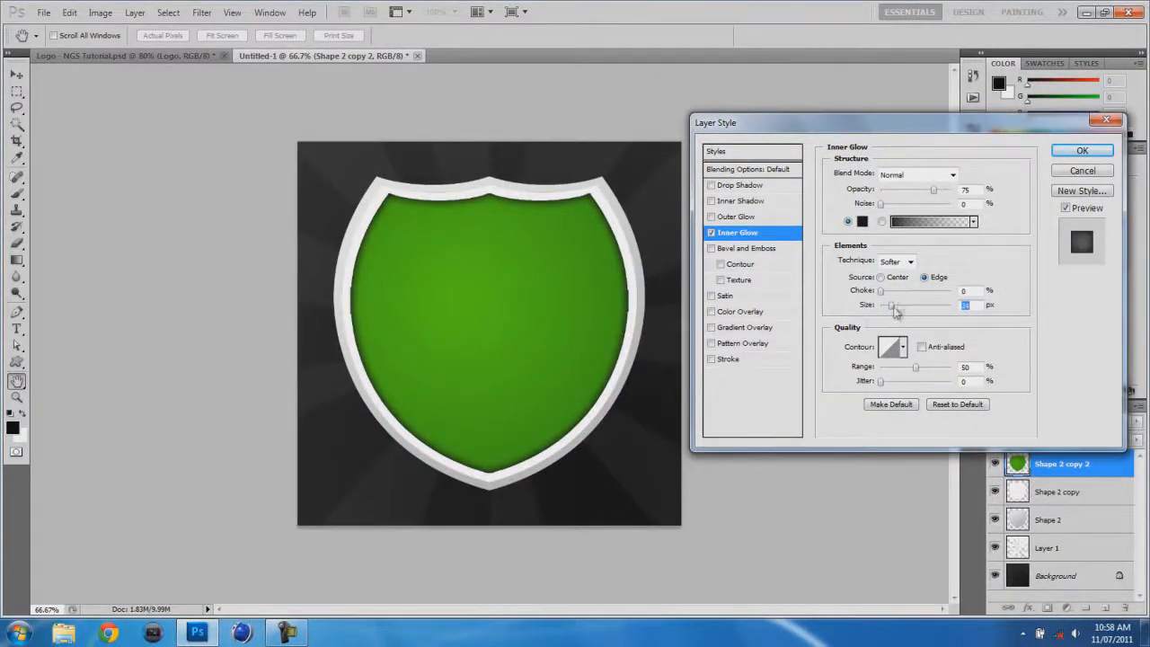
{"action": "left_click", "coordinate": [1081, 150]}
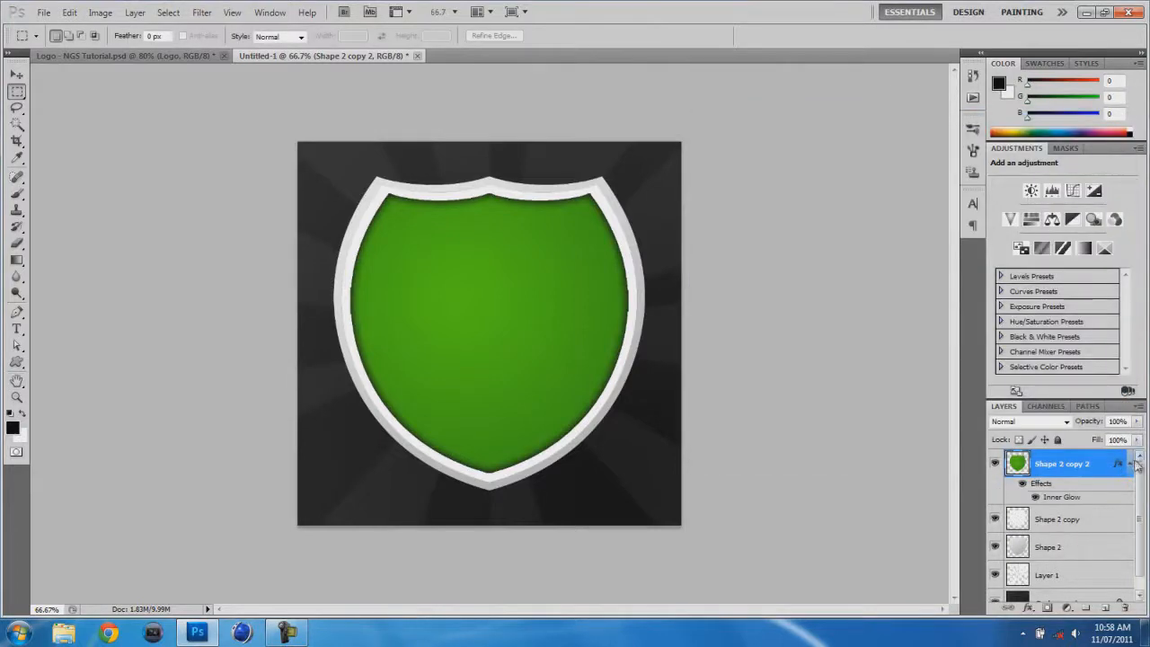
{"action": "left_click", "coordinate": [1130, 463]}
Add a drop shadow to the Shape 2 layer with colour 000000 and distance 18 px, and collapse its effects list
{"action": "double_click", "coordinate": [1097, 521]}
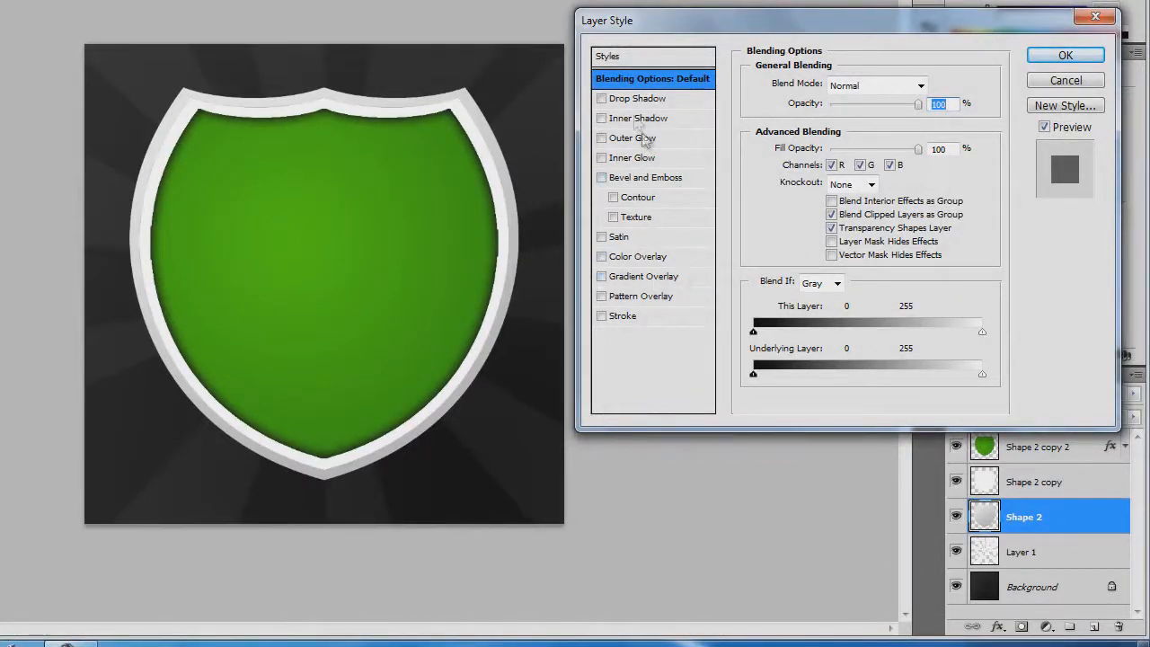
{"action": "left_click", "coordinate": [637, 99]}
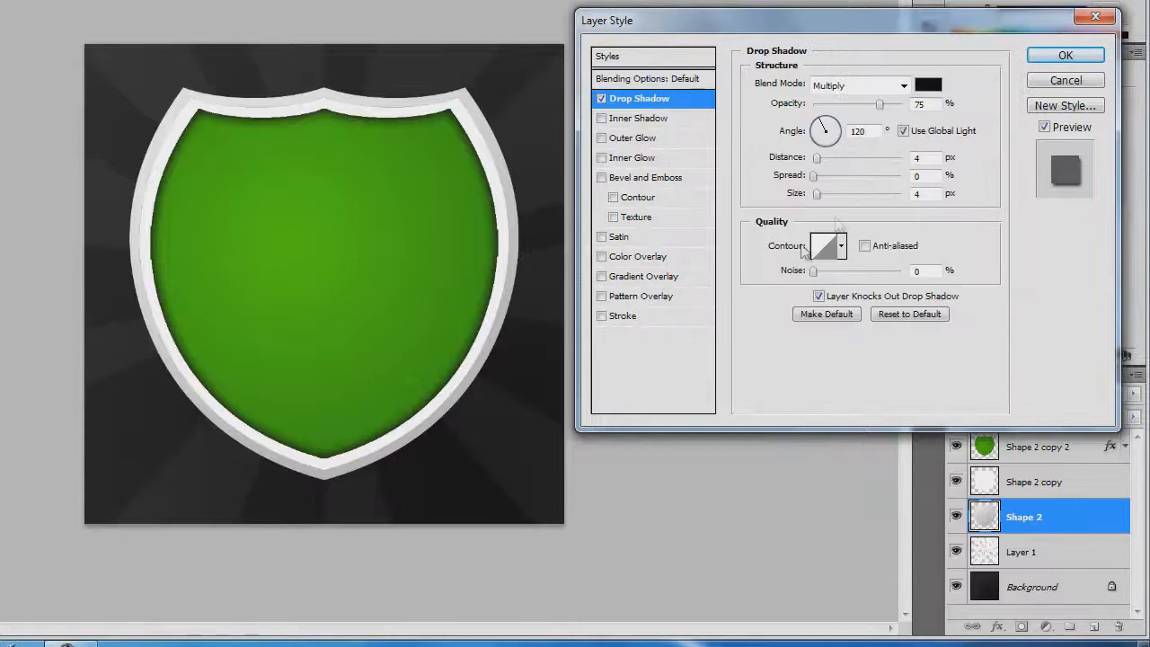
{"action": "left_click_drag", "start_coordinate": [817, 158], "coordinate": [832, 163]}
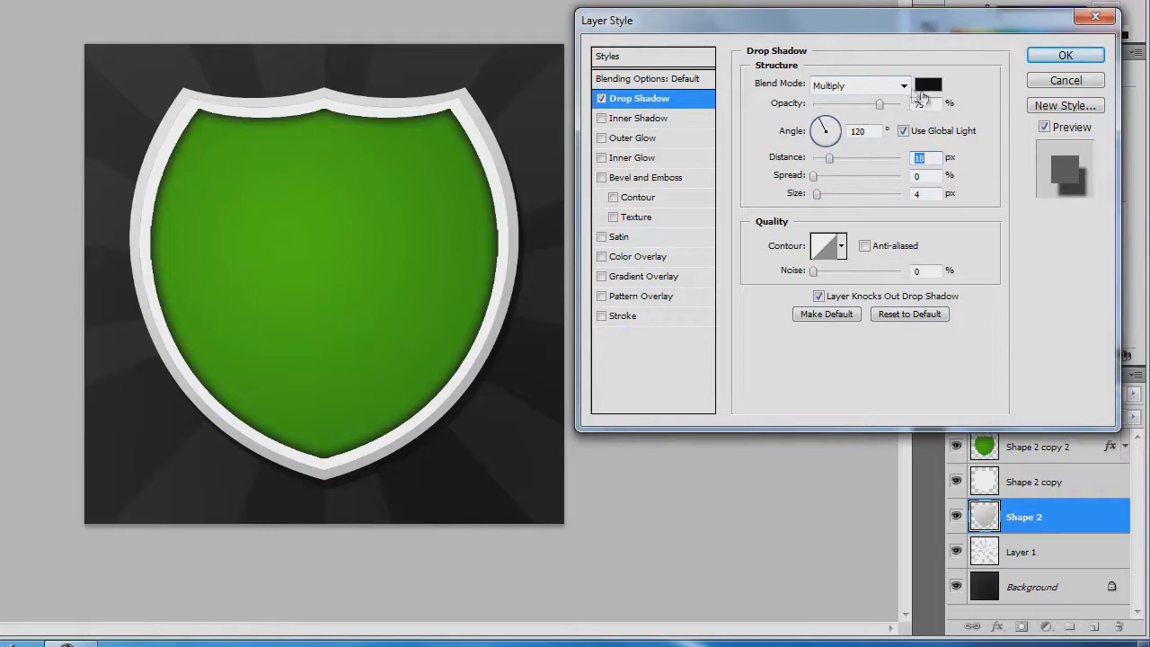
{"action": "left_click", "coordinate": [929, 85]}
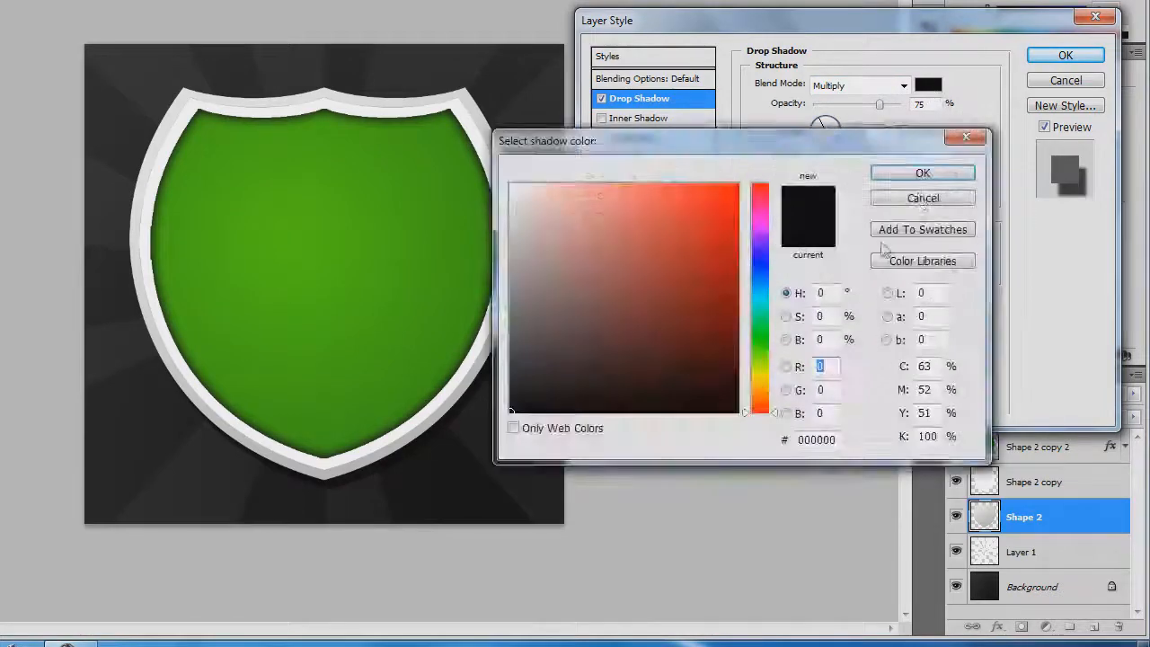
{"action": "left_click", "coordinate": [886, 170]}
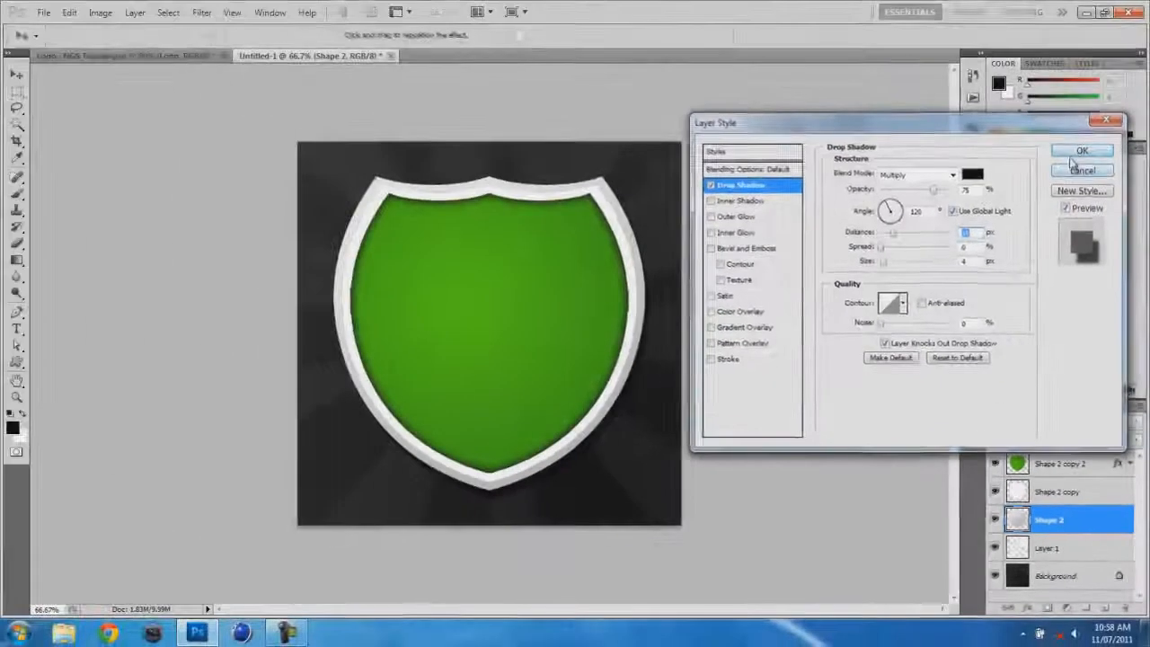
{"action": "left_click", "coordinate": [1049, 56]}
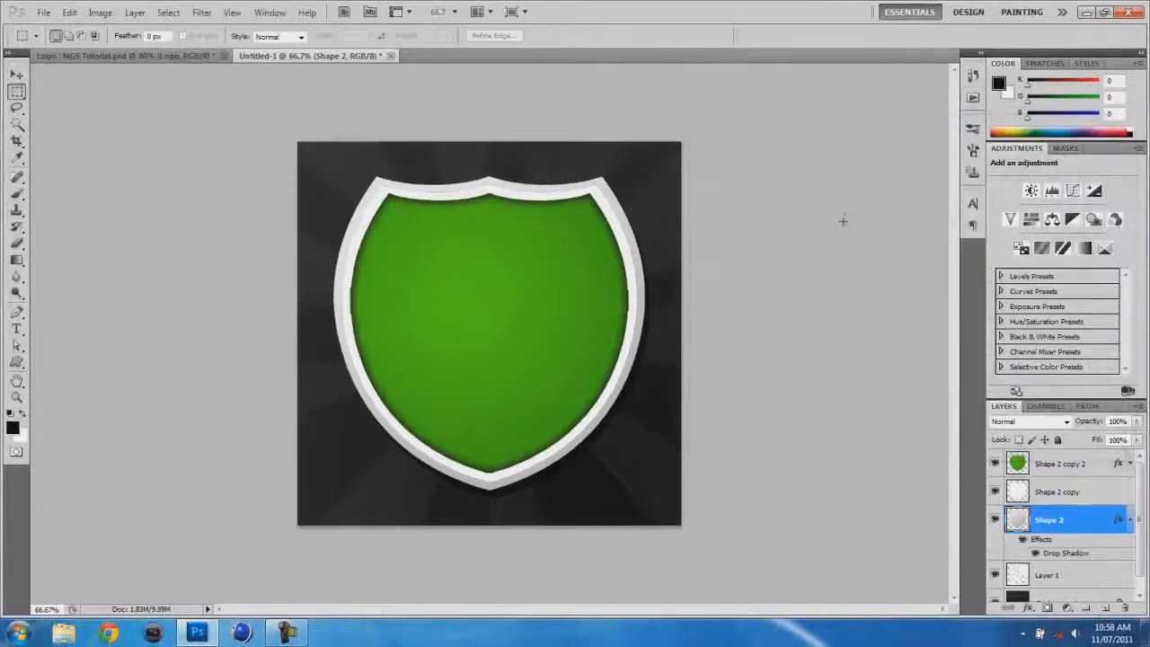
{"action": "left_click", "coordinate": [1129, 519]}
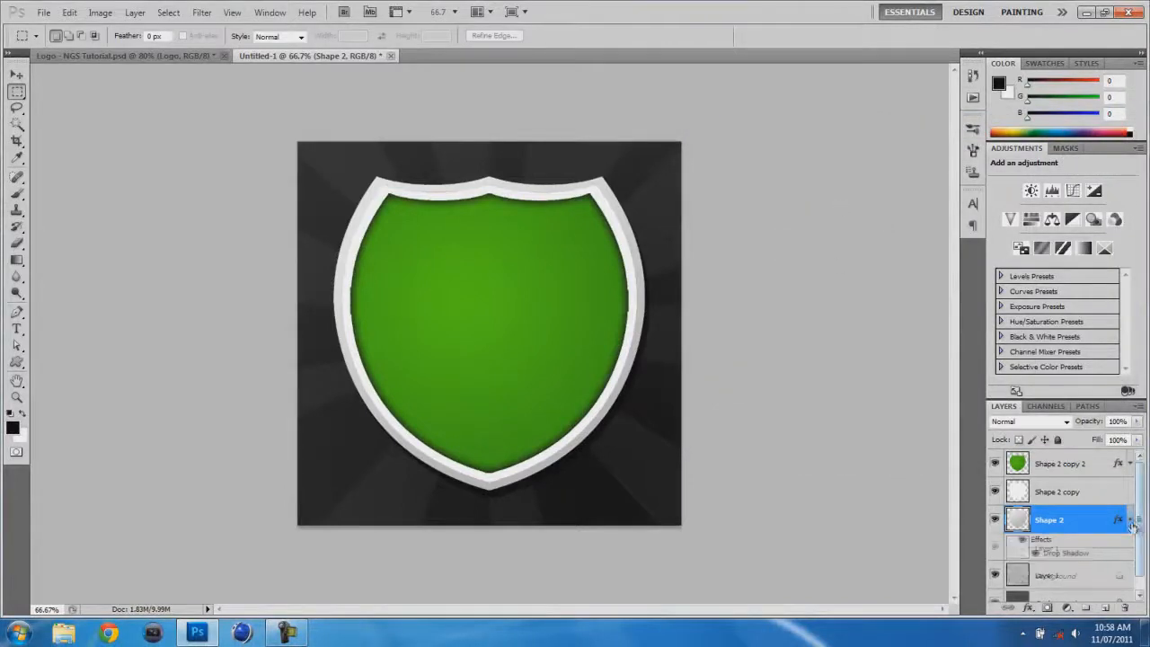
Add a new layer above the green shield and draw a path arching across the shield's upper part from its left to right inner edge
{"action": "left_click", "coordinate": [1101, 469]}
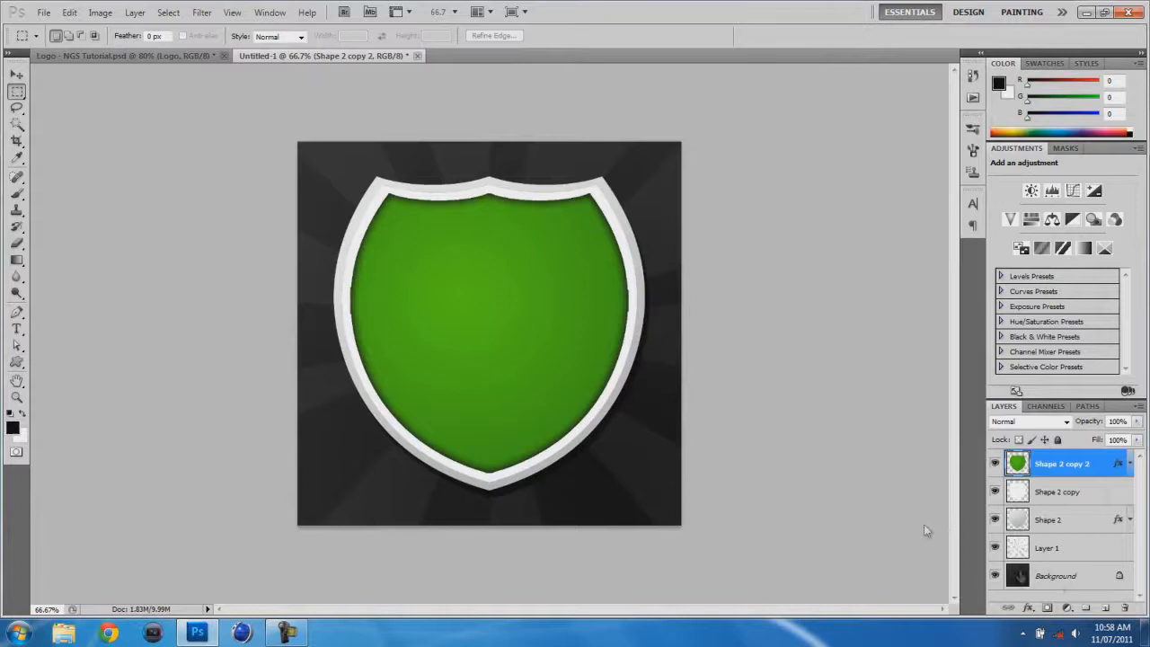
{"action": "left_click", "coordinate": [1104, 608]}
{"action": "key", "text": "p"}
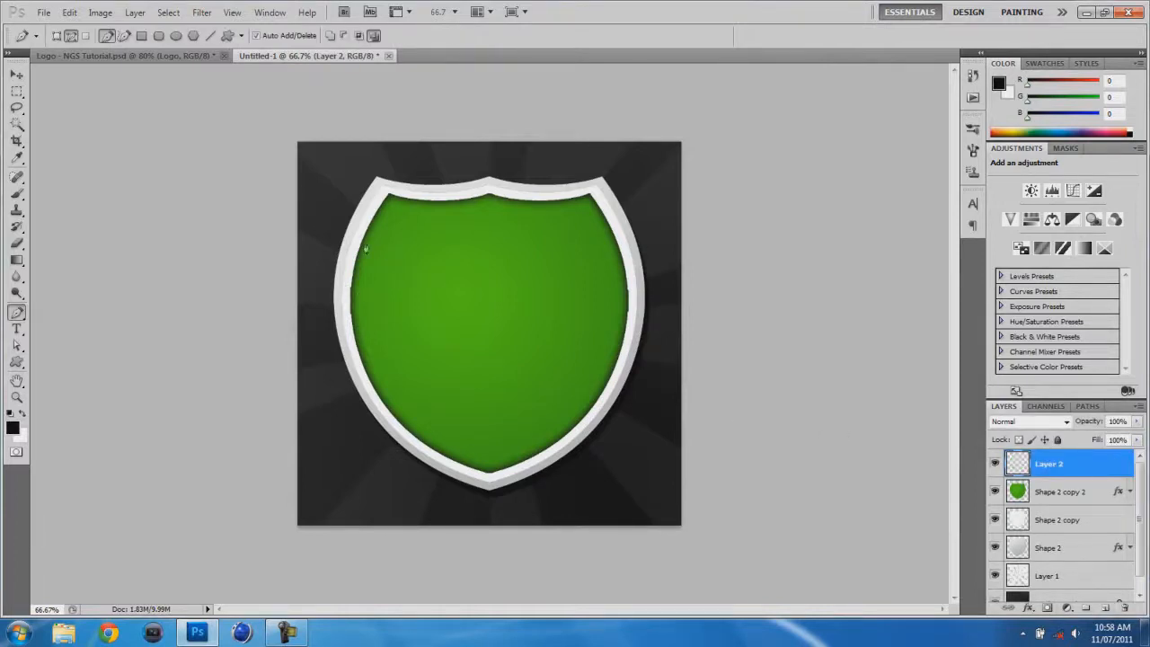
{"action": "scroll", "coordinate": [382, 261], "scroll_direction": "up", "scroll_amount": 3}
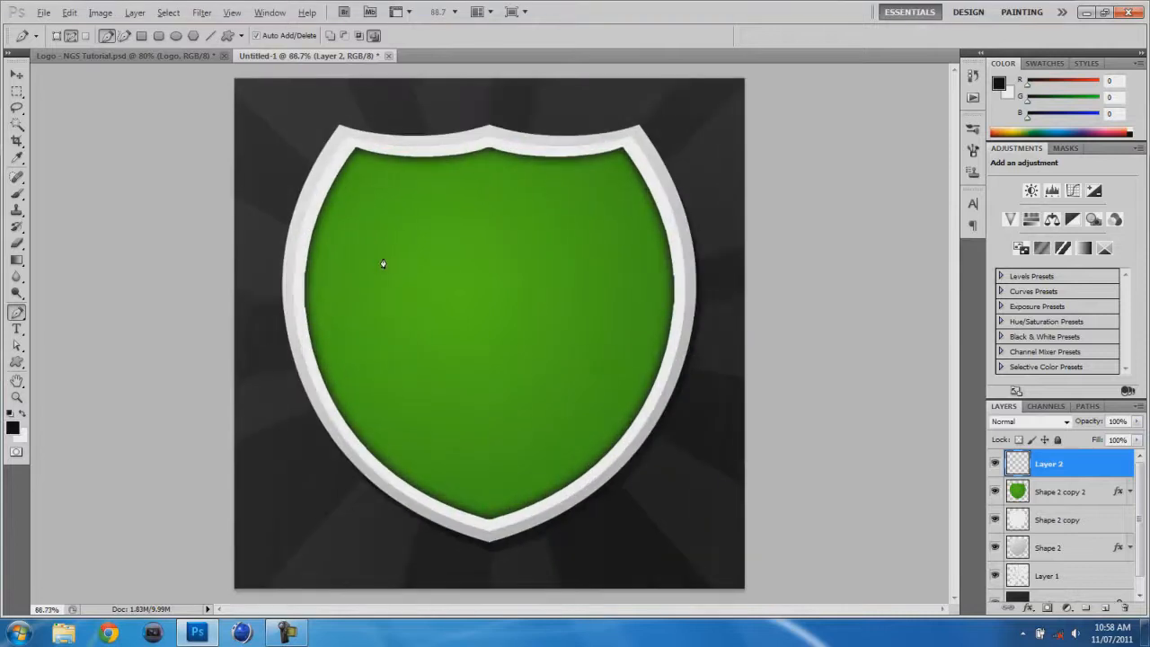
{"action": "scroll", "coordinate": [382, 259], "scroll_direction": "down", "scroll_amount": 10}
{"action": "scroll", "coordinate": [446, 271], "scroll_direction": "up", "scroll_amount": 7}
{"action": "scroll", "coordinate": [445, 270], "scroll_direction": "up", "scroll_amount": 3}
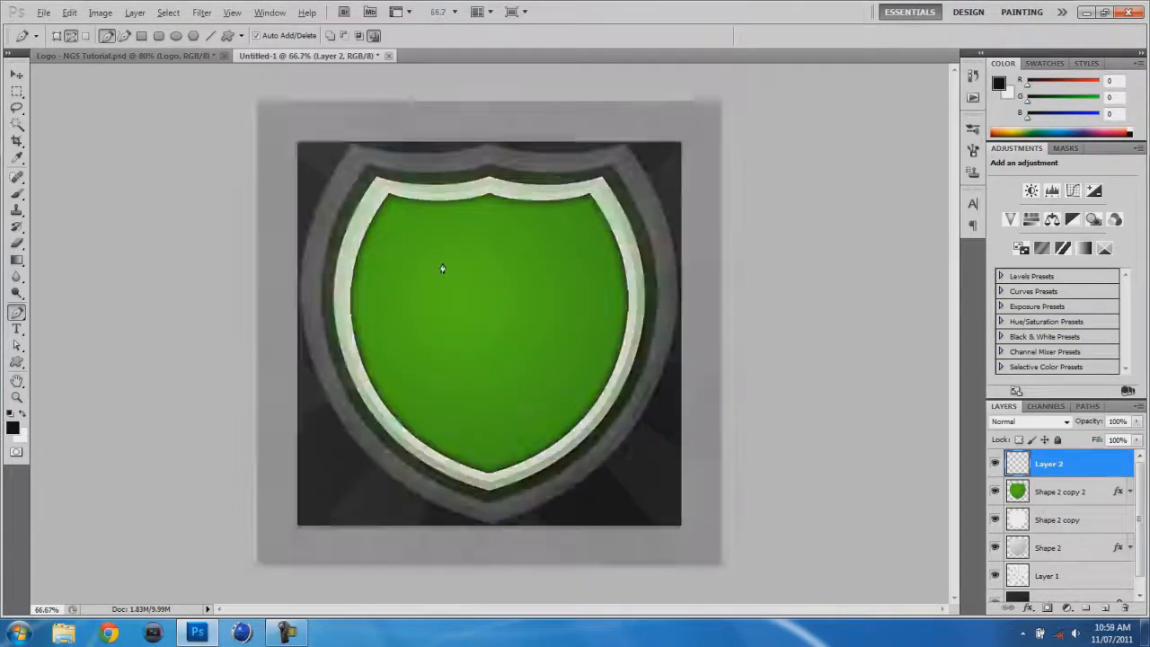
{"action": "scroll", "coordinate": [382, 225], "scroll_direction": "down", "scroll_amount": 2}
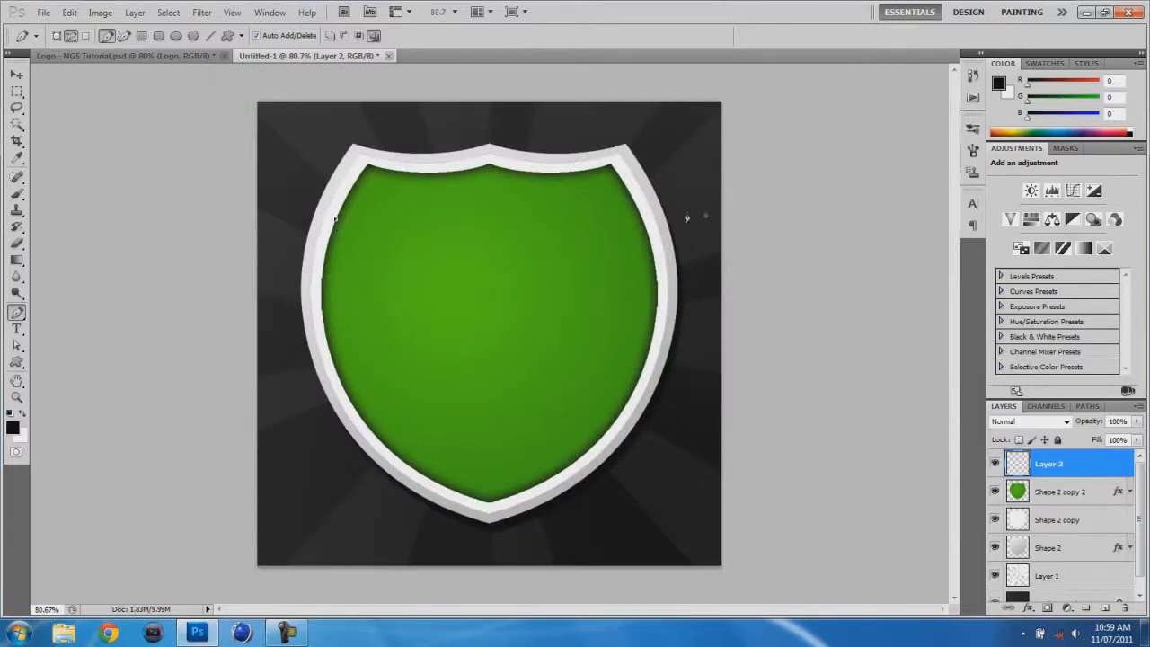
{"action": "left_click", "coordinate": [636, 211]}
{"action": "left_click_drag", "start_coordinate": [786, 265], "coordinate": [810, 273]}
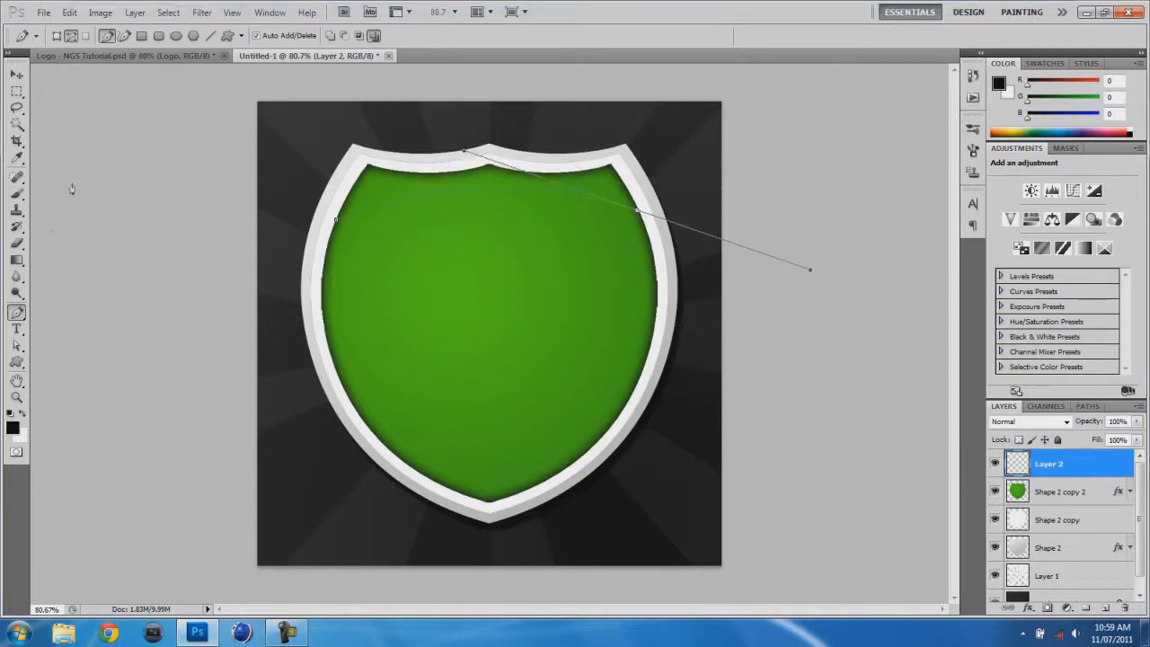
Retract the outer direction handle of the path's right endpoint back onto its anchor point
{"action": "left_click", "coordinate": [16, 345]}
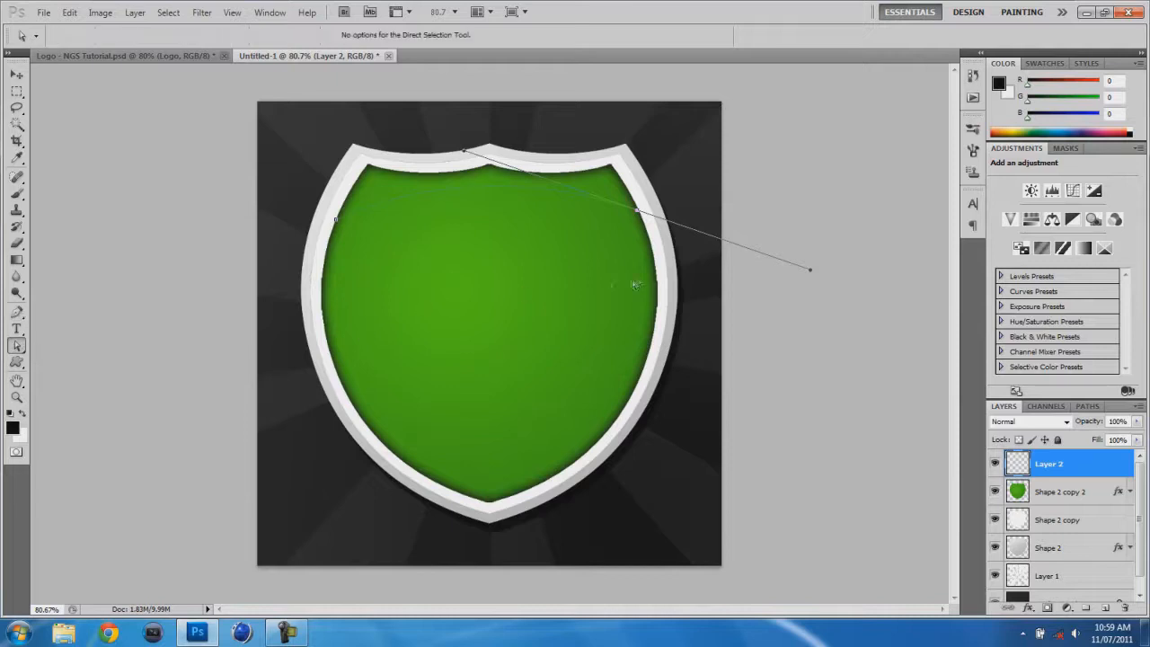
{"action": "scroll", "coordinate": [864, 274], "scroll_direction": "up", "scroll_amount": 4}
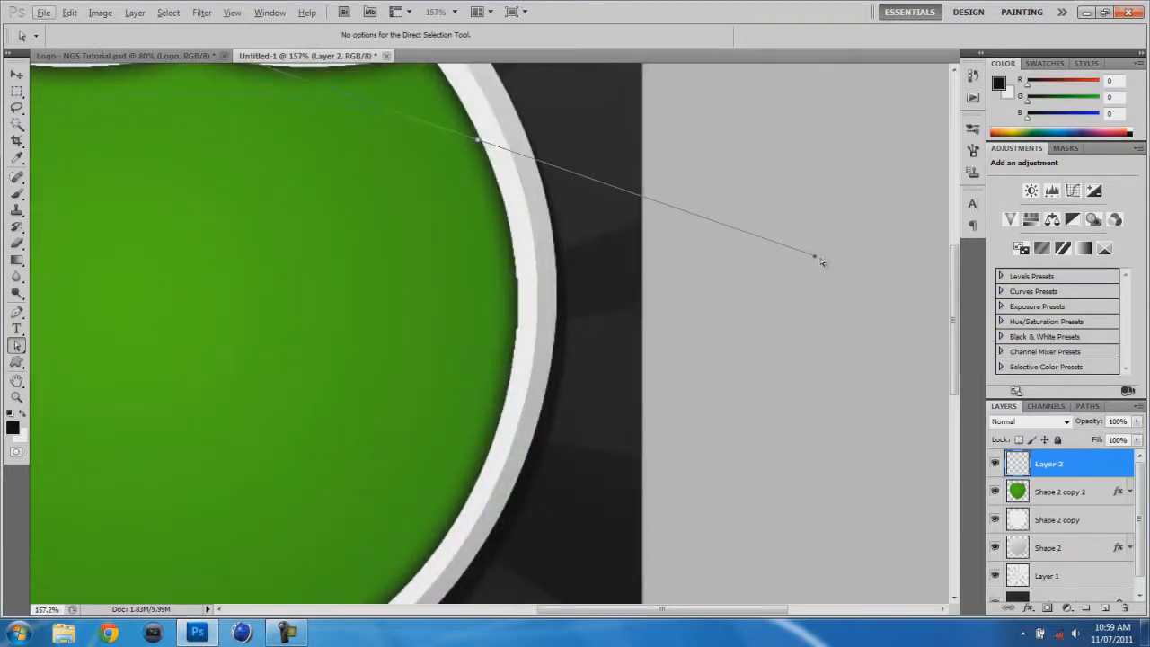
{"action": "left_click_drag", "start_coordinate": [815, 260], "coordinate": [503, 159]}
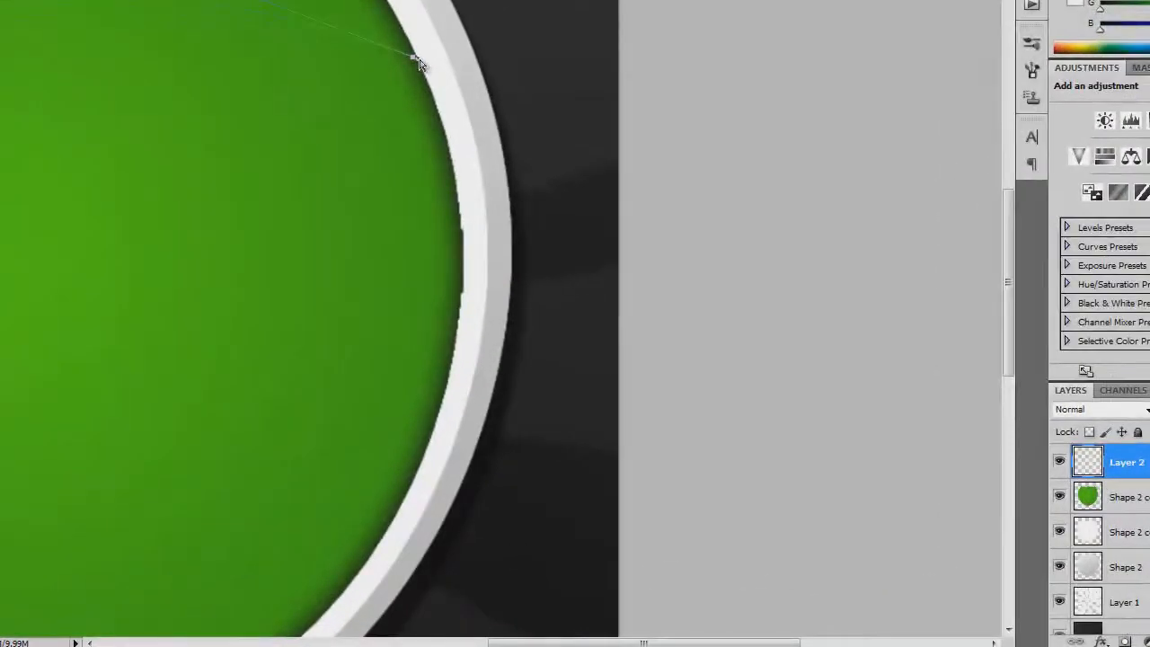
{"action": "scroll", "coordinate": [450, 102], "scroll_direction": "down", "scroll_amount": 10}
{"action": "scroll", "coordinate": [311, 202], "scroll_direction": "up", "scroll_amount": 3}
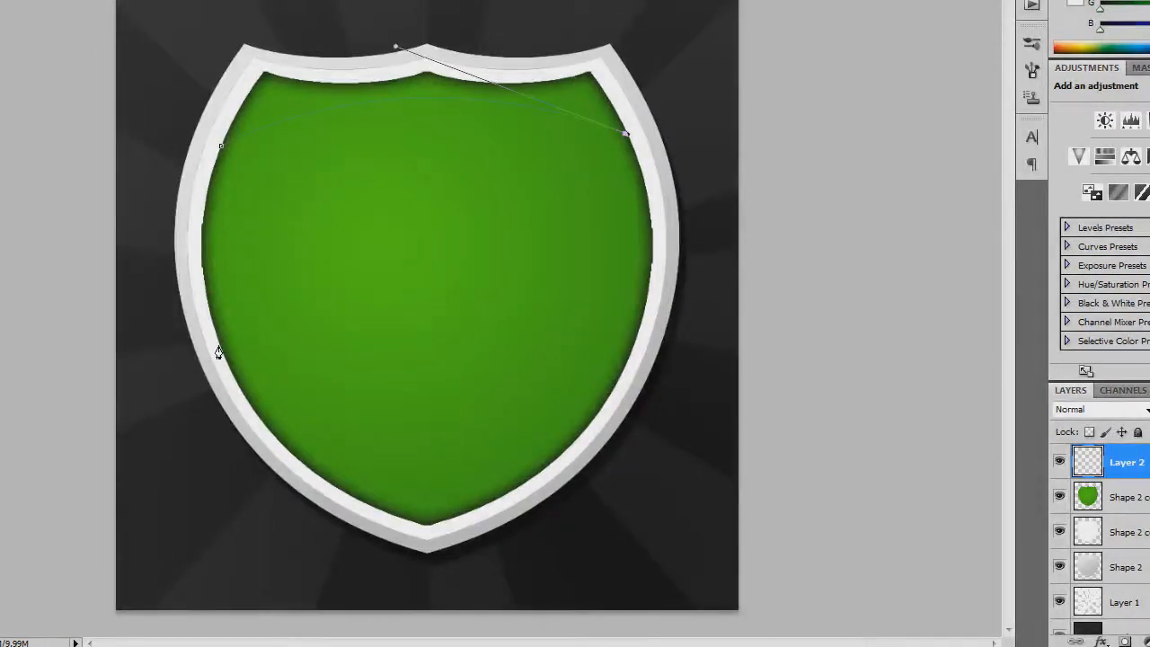
{"action": "left_click_drag", "start_coordinate": [219, 348], "coordinate": [117, 521]}
{"action": "key", "text": "ctrl+z"}
{"action": "left_click_drag", "start_coordinate": [231, 372], "coordinate": [136, 559]}
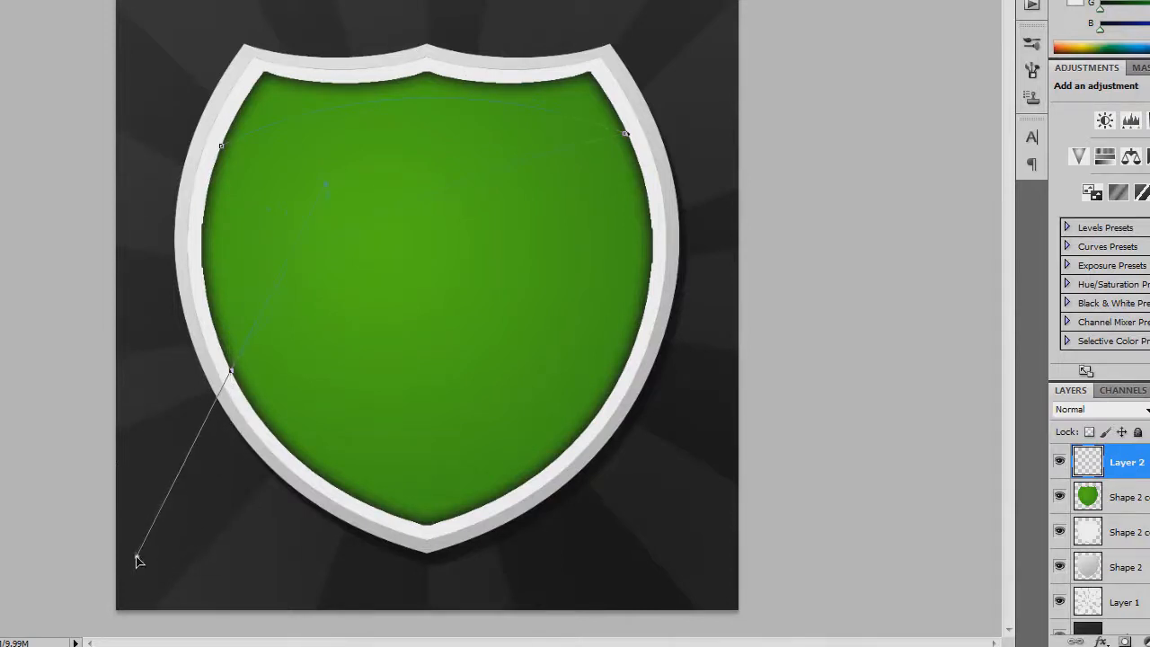
{"action": "key", "text": "ctrl+z"}
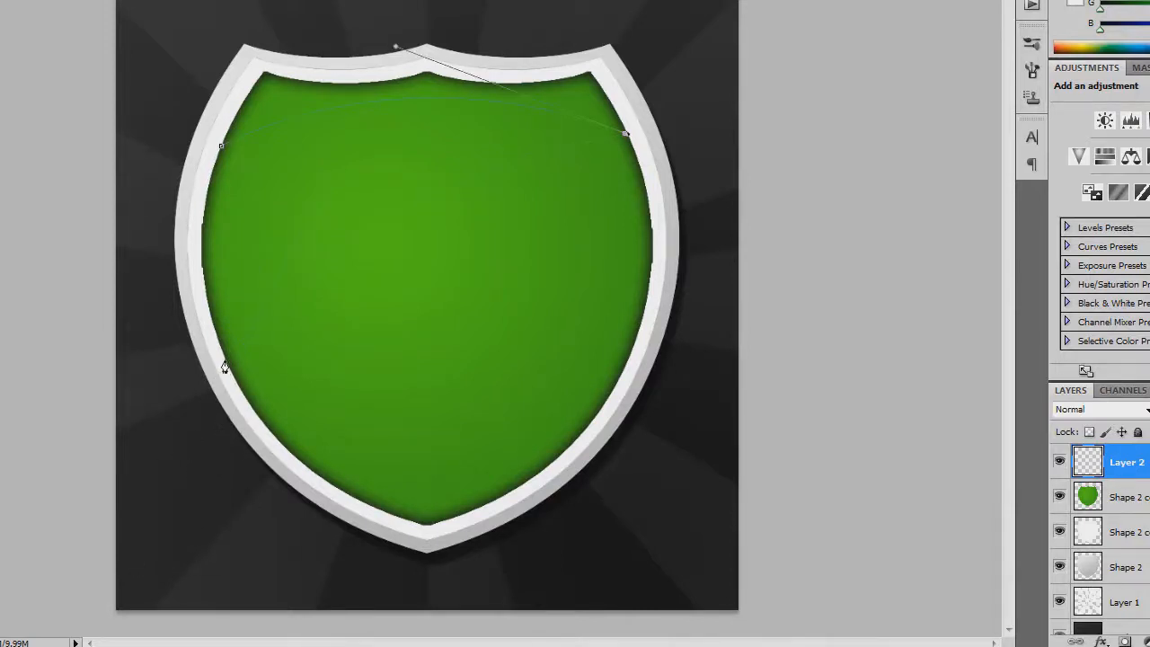
Curve the path down to the shield's lower-left edge, close it outside the left border, and convert it to a selection with 0 px feather
{"action": "left_click_drag", "start_coordinate": [223, 352], "coordinate": [171, 478]}
{"action": "left_click_drag", "start_coordinate": [138, 260], "coordinate": [144, 177]}
{"action": "left_click", "coordinate": [190, 105]}
{"action": "left_click", "coordinate": [220, 146]}
{"action": "right_click", "coordinate": [309, 203]}
{"action": "left_click", "coordinate": [388, 284]}
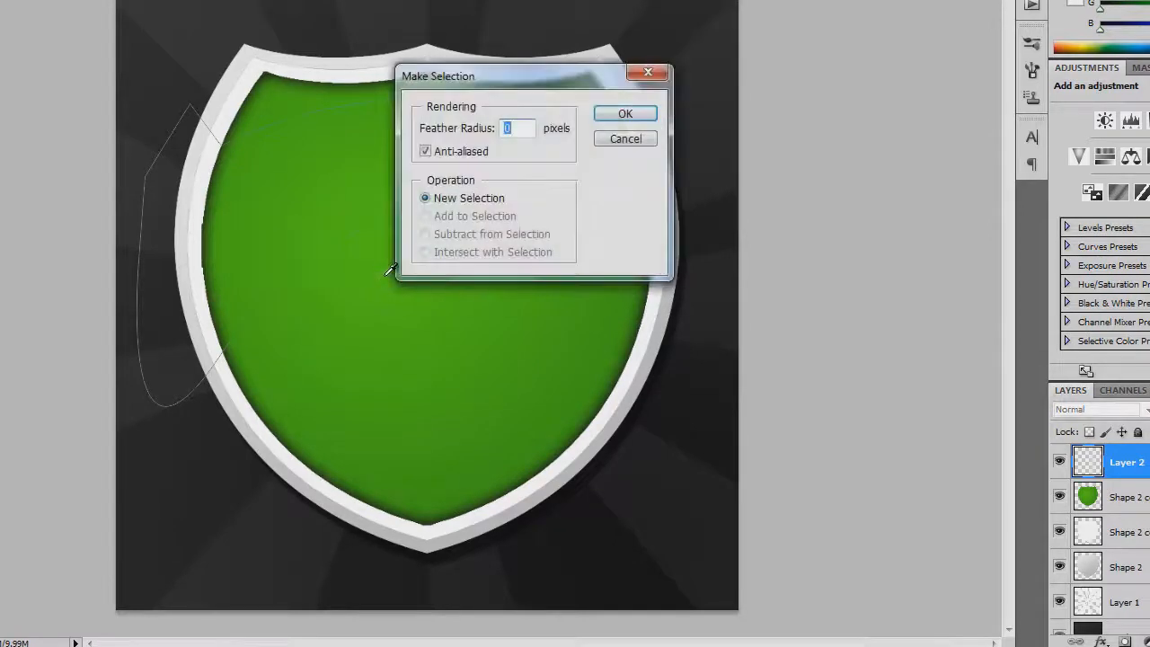
{"action": "left_click", "coordinate": [625, 115]}
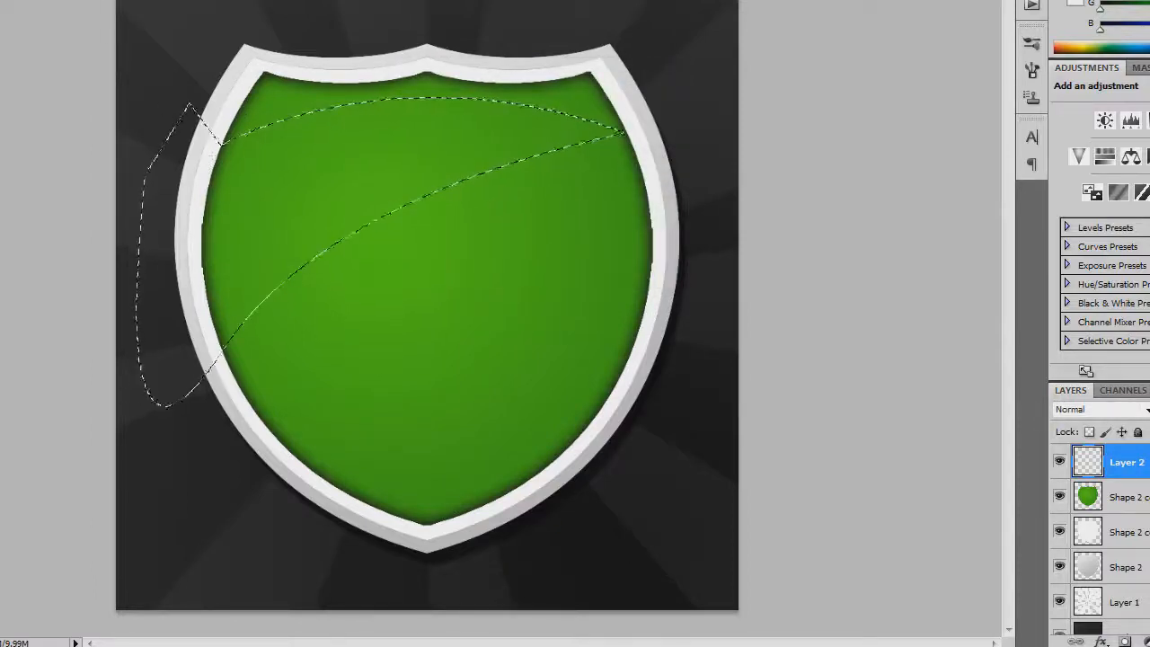
Load the Green - Green Trans gradient preset and confirm aae93b as its start colour stop
{"action": "left_click", "coordinate": [52, 3]}
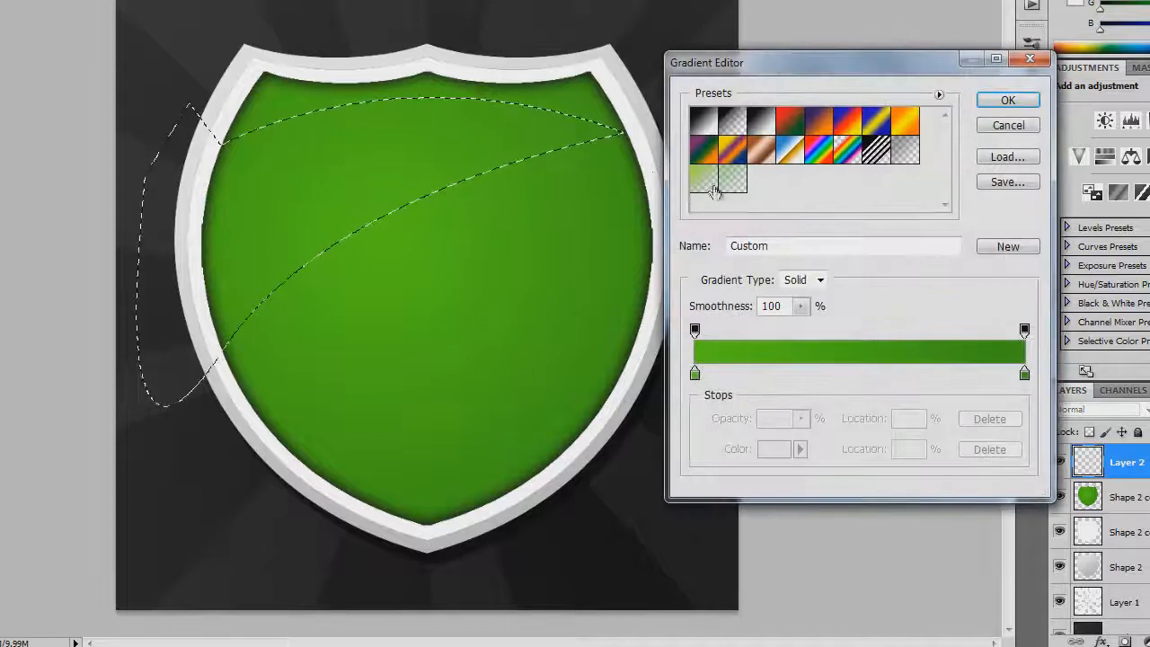
{"action": "left_click", "coordinate": [709, 186]}
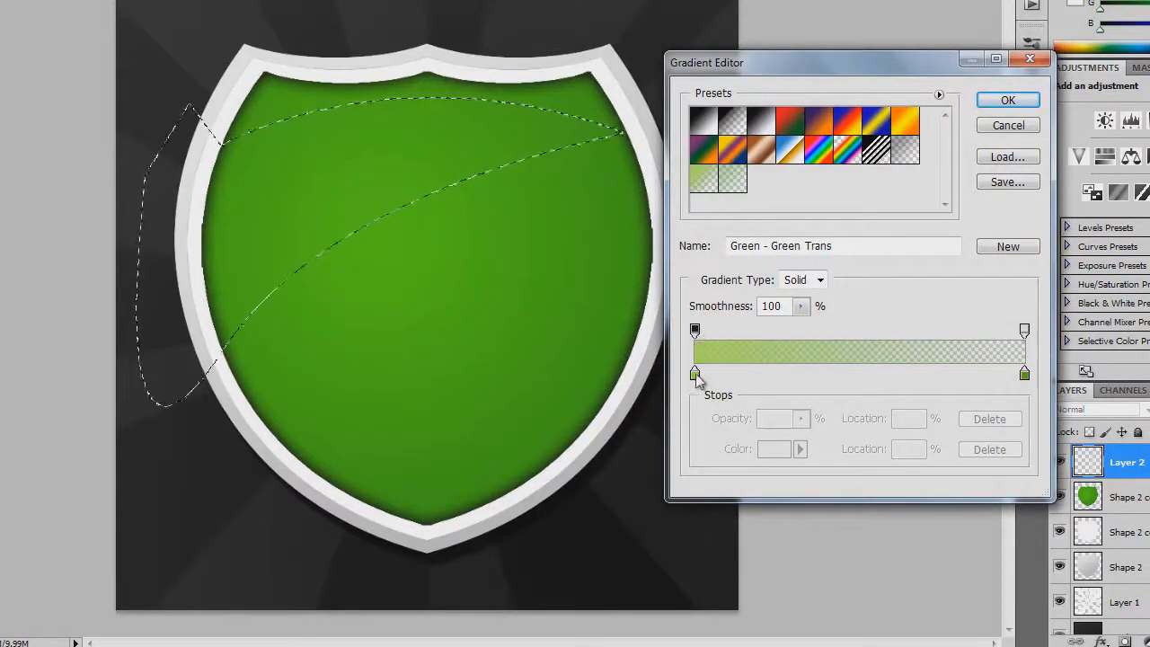
{"action": "left_click", "coordinate": [695, 372]}
{"action": "left_click", "coordinate": [774, 449]}
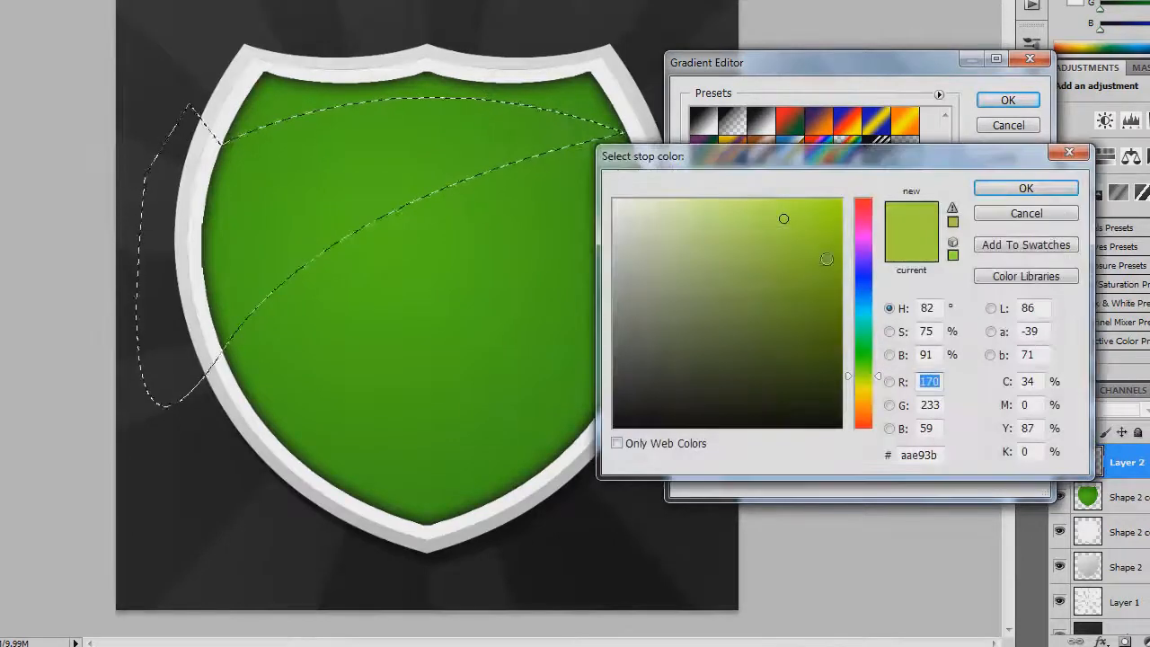
{"action": "double_click", "coordinate": [932, 458]}
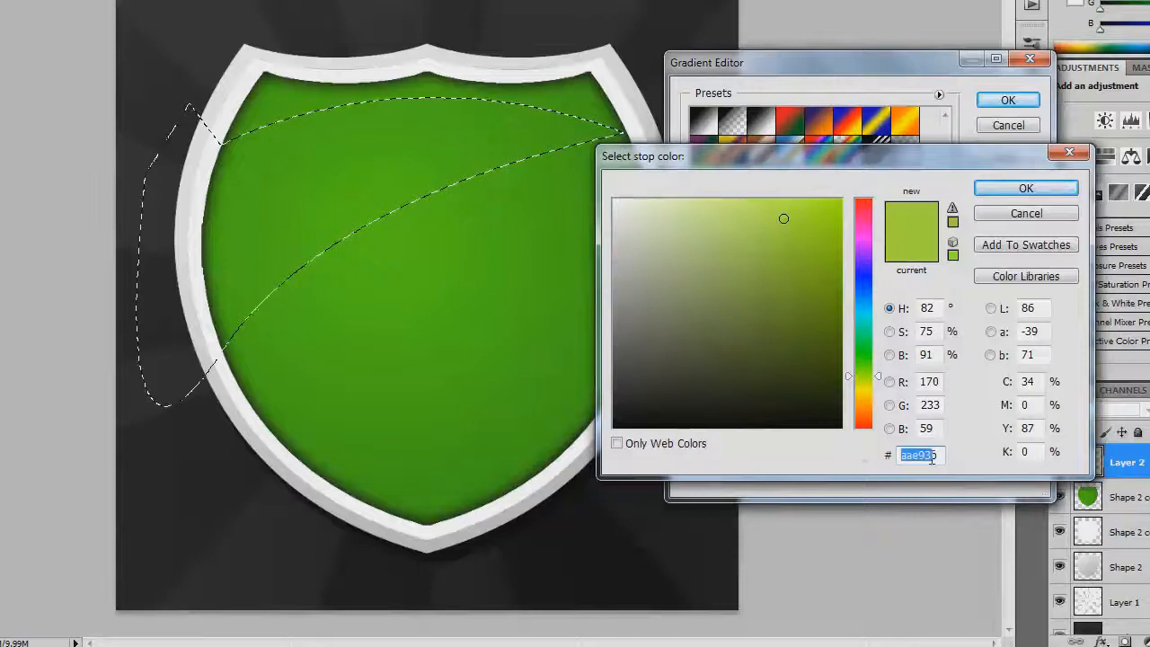
{"action": "left_click", "coordinate": [944, 456]}
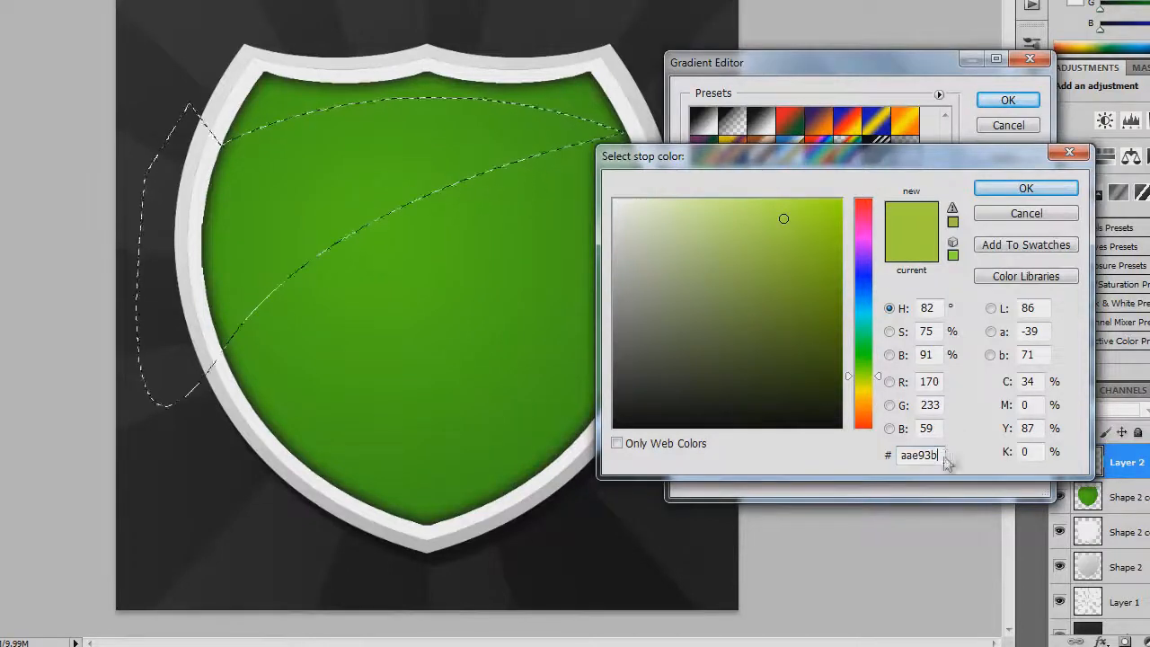
{"action": "left_click", "coordinate": [1025, 188]}
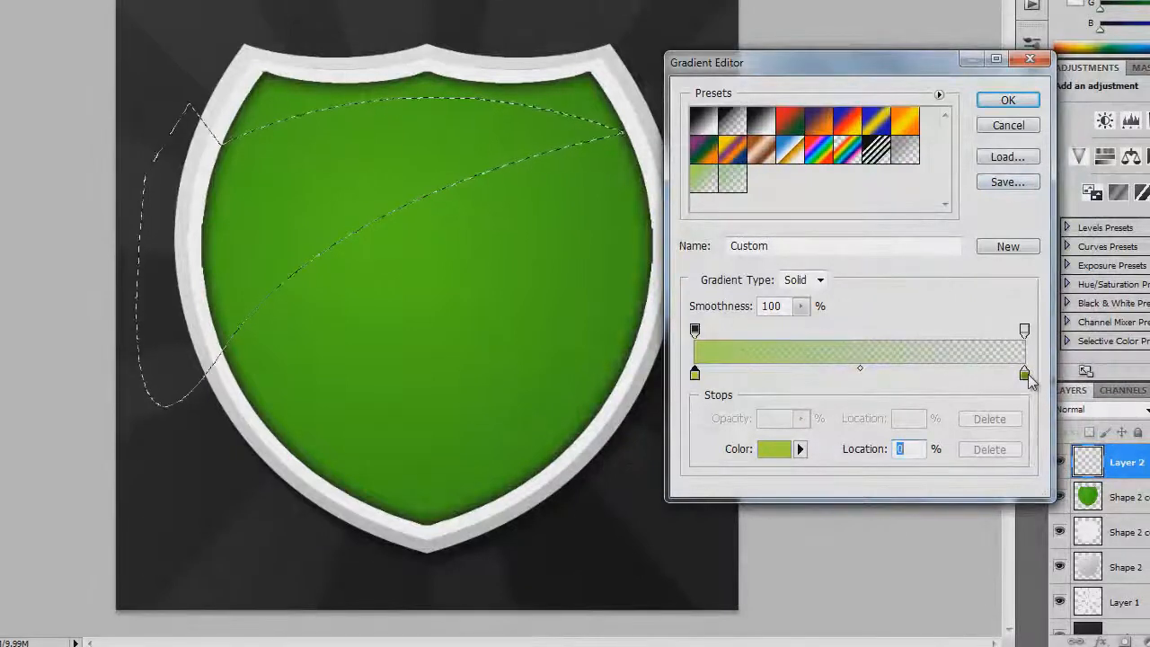
Confirm 67af00 as the gradient's end colour stop, check both opacity stops, and accept the gradient
{"action": "left_click", "coordinate": [1027, 374]}
{"action": "left_click", "coordinate": [777, 454]}
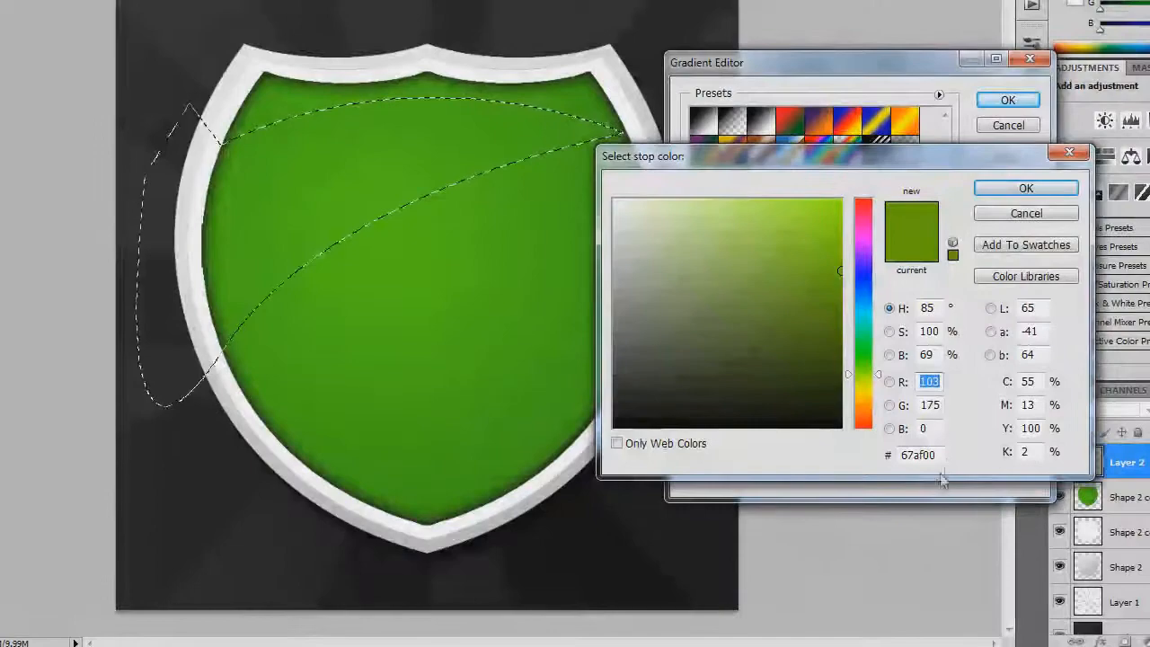
{"action": "left_click", "coordinate": [1026, 189]}
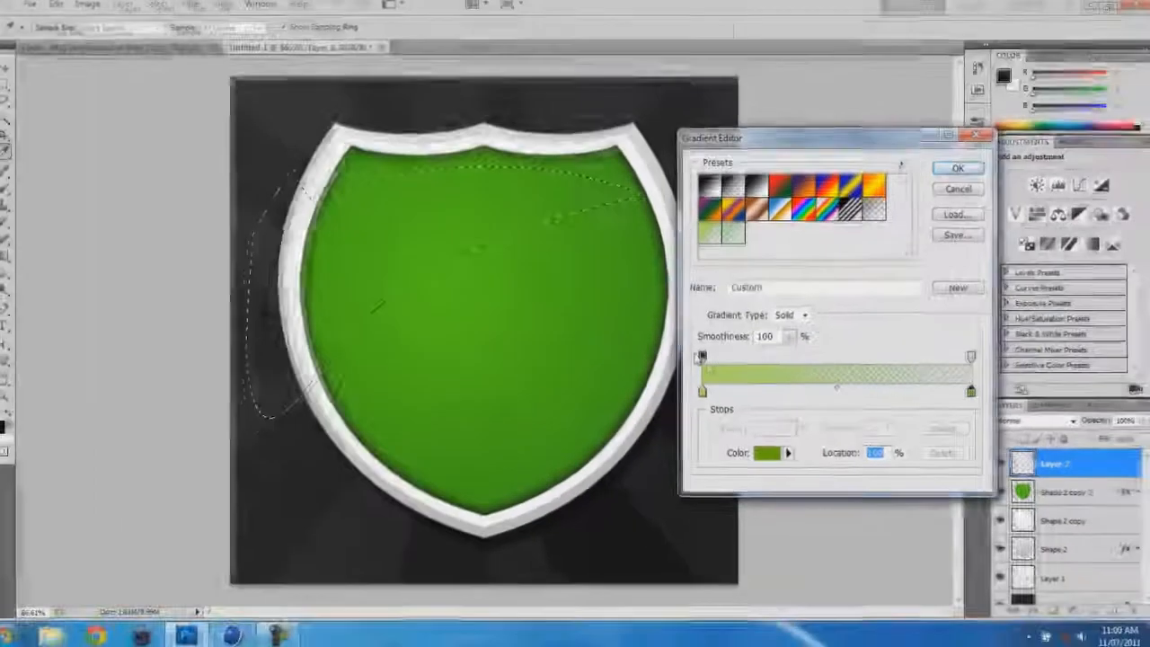
{"action": "left_click", "coordinate": [702, 358]}
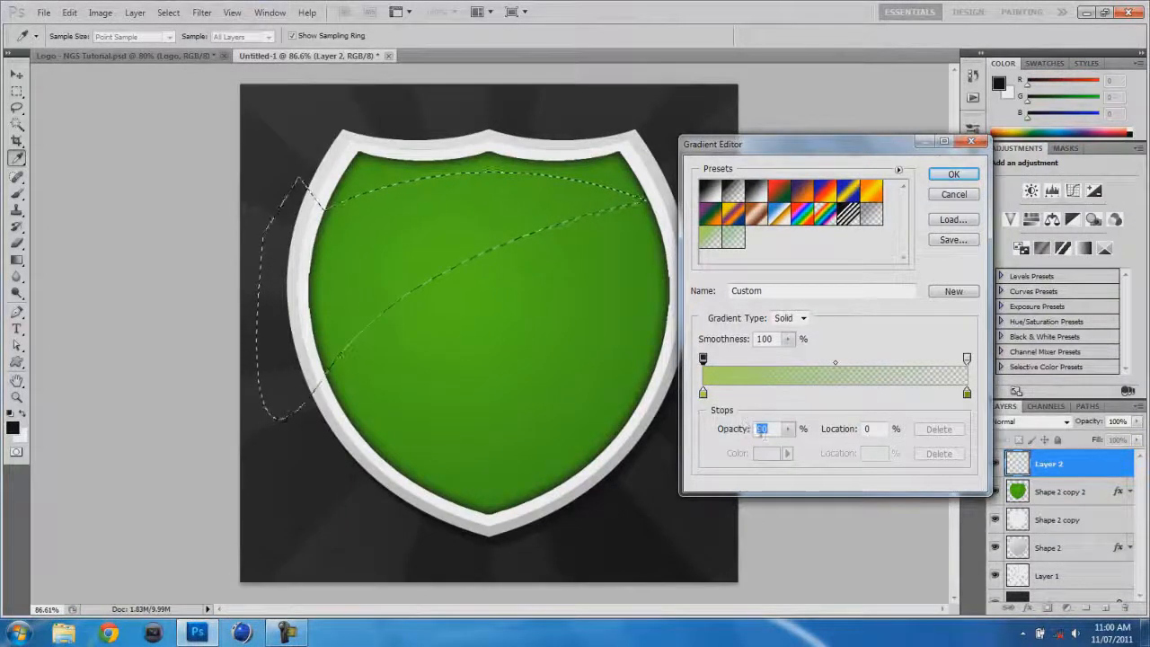
{"action": "left_click", "coordinate": [966, 358]}
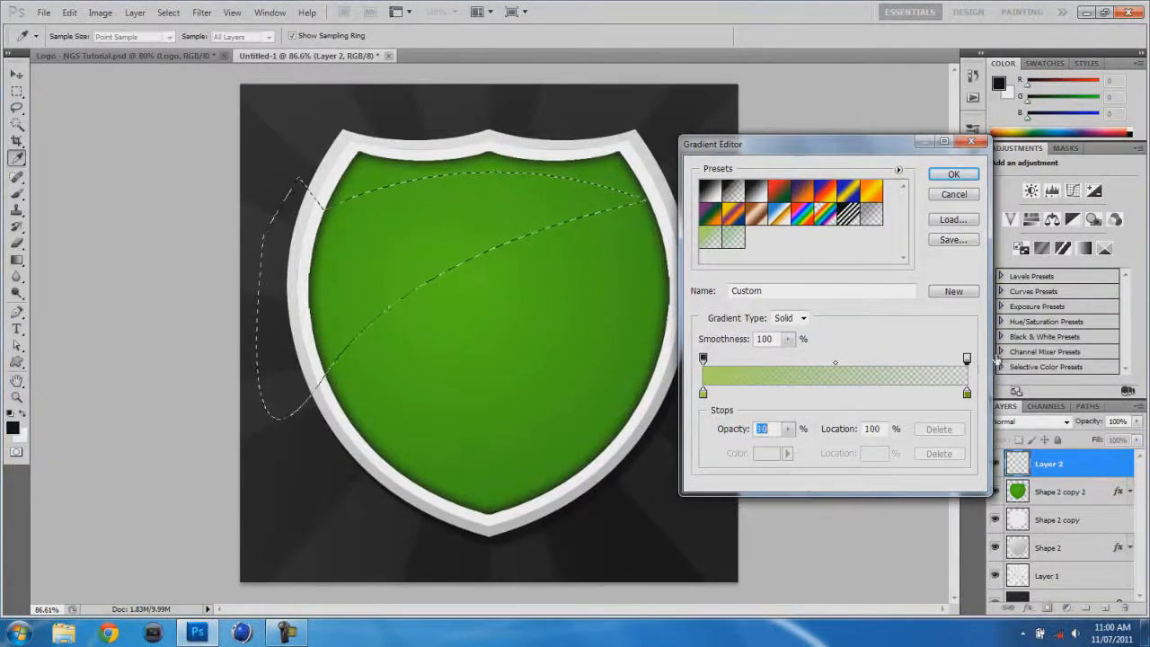
{"action": "left_click", "coordinate": [952, 175]}
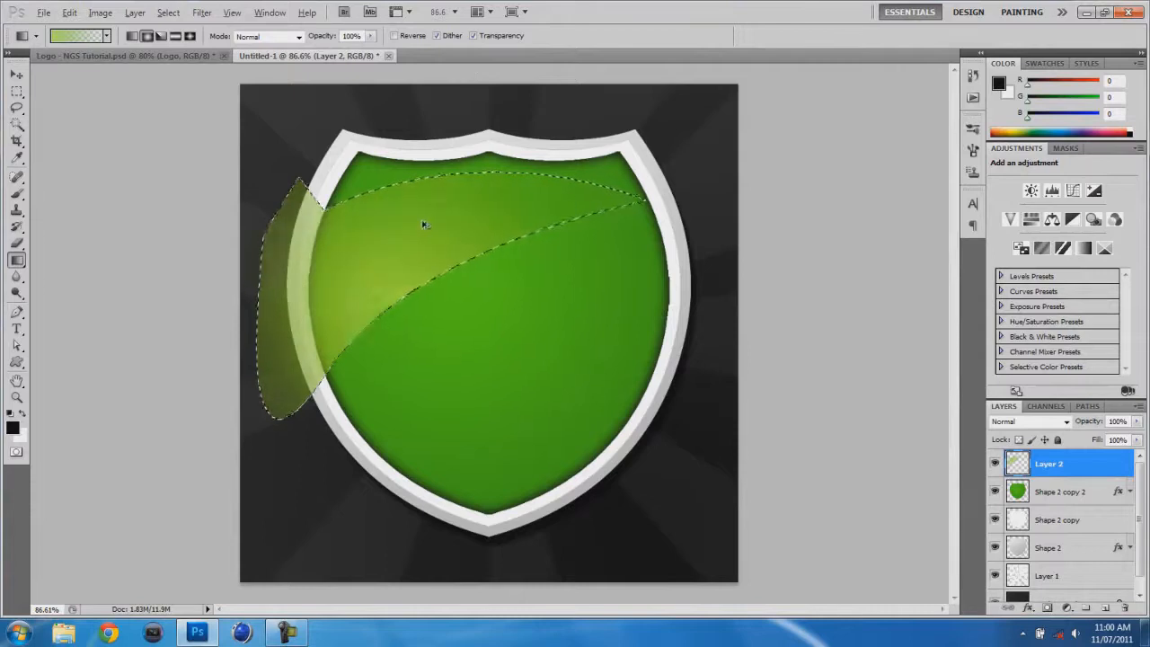
Fill the curved highlight selection with the radial green-to-transparent gradient, starting left of the shield's centre near the selection's lower edge
{"action": "left_click_drag", "start_coordinate": [406, 284], "coordinate": [418, 242]}
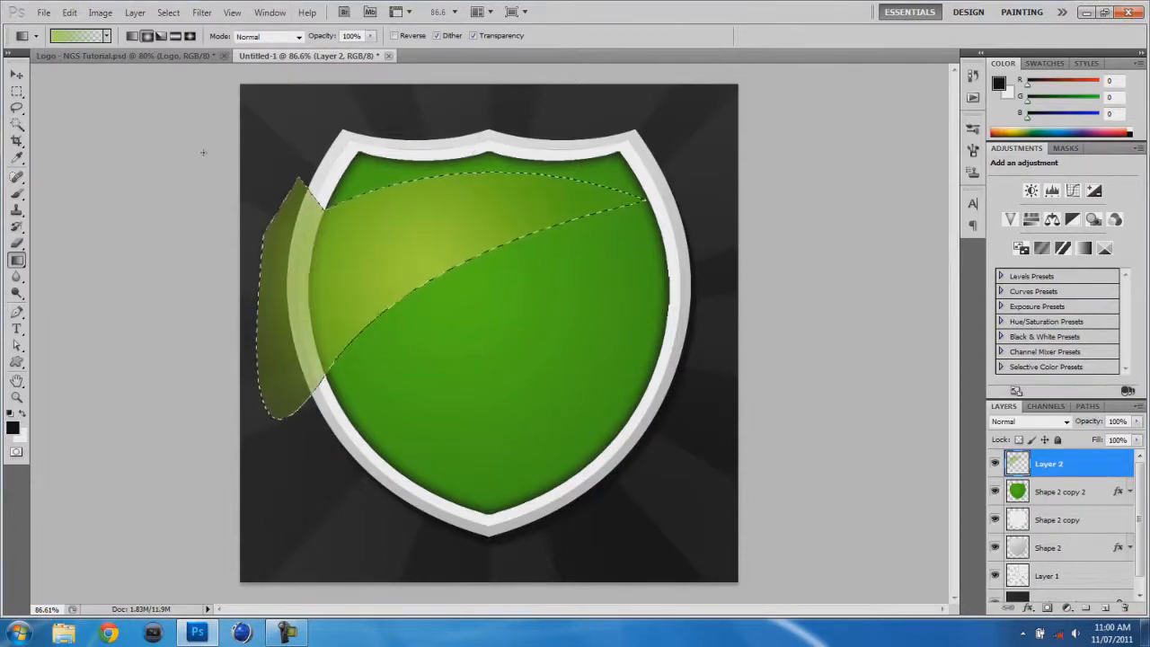
{"action": "left_click", "coordinate": [19, 91]}
{"action": "left_click", "coordinate": [298, 215]}
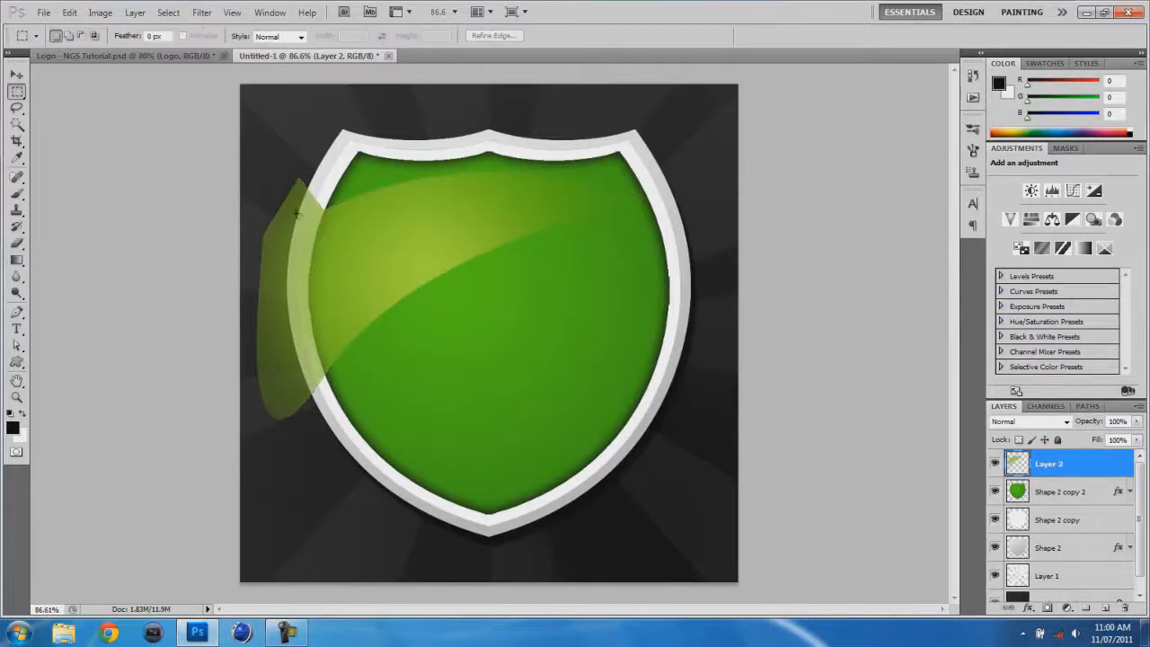
{"action": "key", "text": "ctrl+z"}
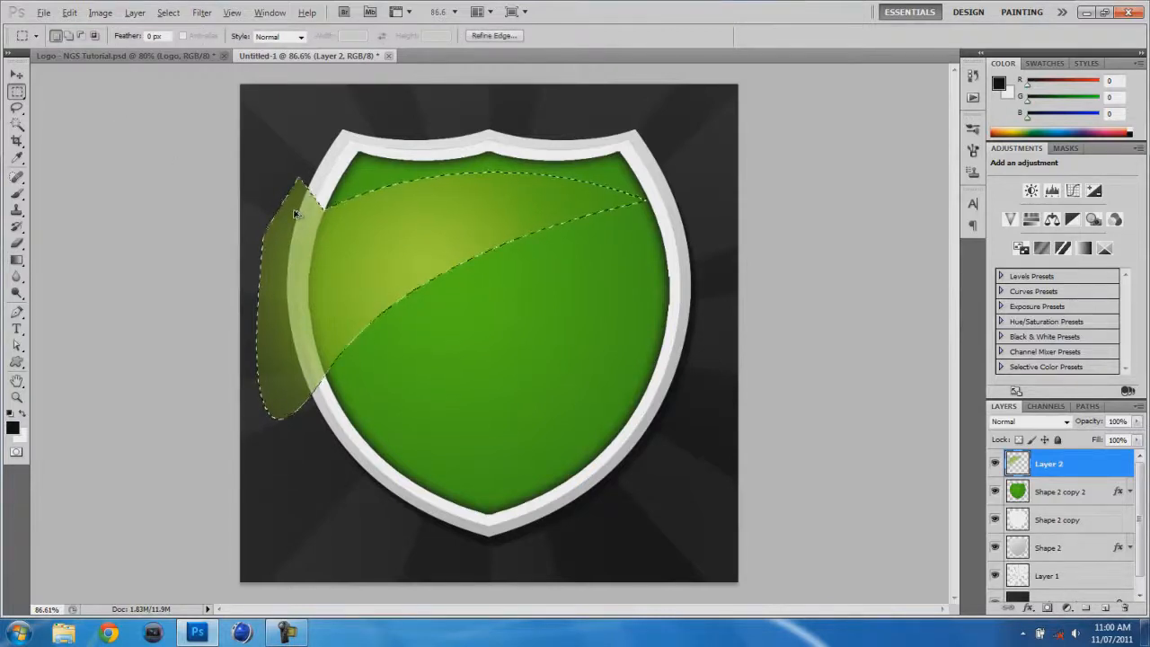
Refill the curved highlight selection with the radial green-to-transparent gradient from left of the shield's centre to above its top edge, and deselect
{"action": "key", "text": "g"}
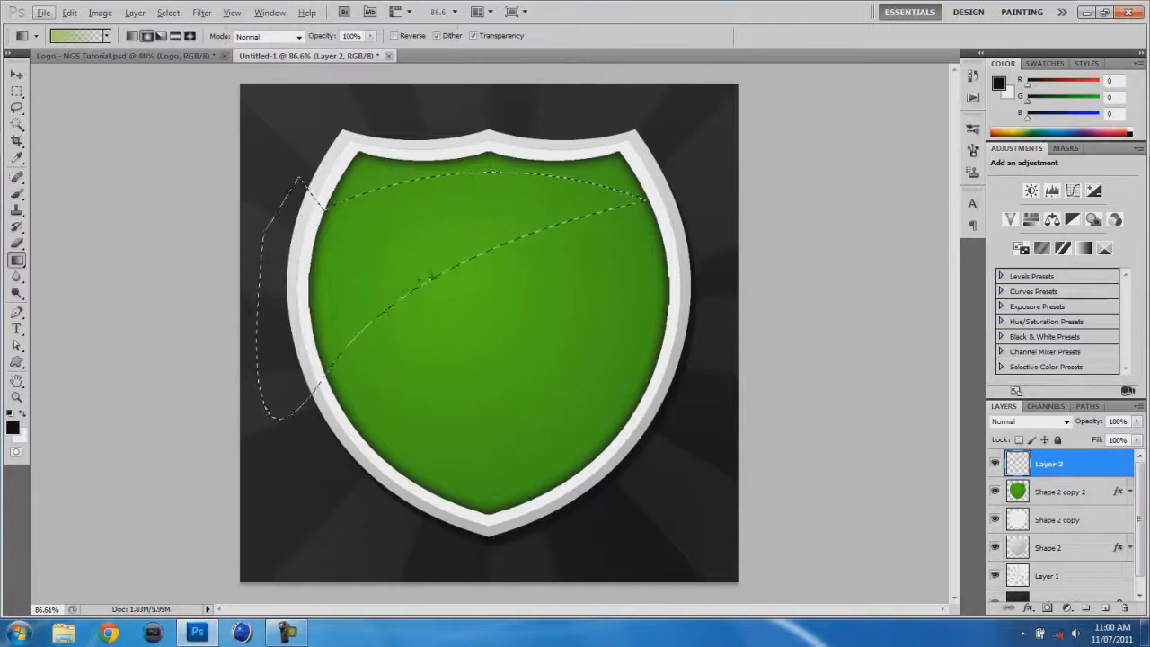
{"action": "left_click_drag", "start_coordinate": [427, 274], "coordinate": [513, 139]}
{"action": "key", "text": "ctrl+z"}
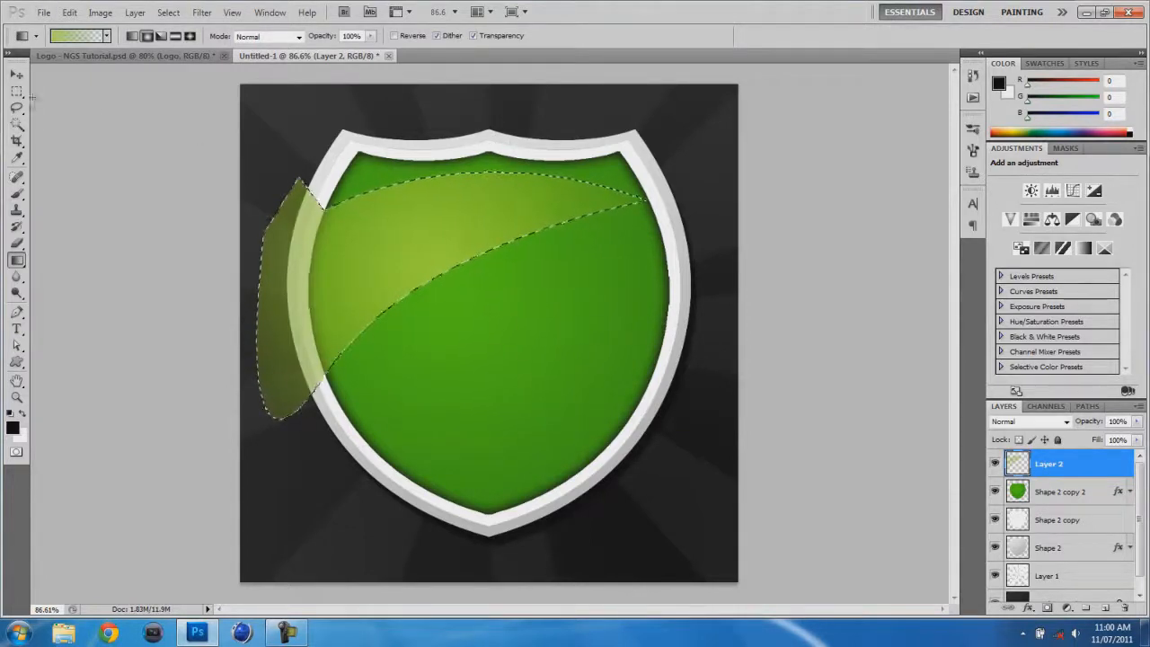
{"action": "key", "text": "m"}
{"action": "left_click", "coordinate": [170, 128]}
{"action": "left_click", "coordinate": [576, 236]}
{"action": "scroll", "coordinate": [573, 233], "scroll_direction": "down", "scroll_amount": 3}
{"action": "scroll", "coordinate": [571, 232], "scroll_direction": "up", "scroll_amount": 1}
{"action": "scroll", "coordinate": [552, 238], "scroll_direction": "up", "scroll_amount": 1}
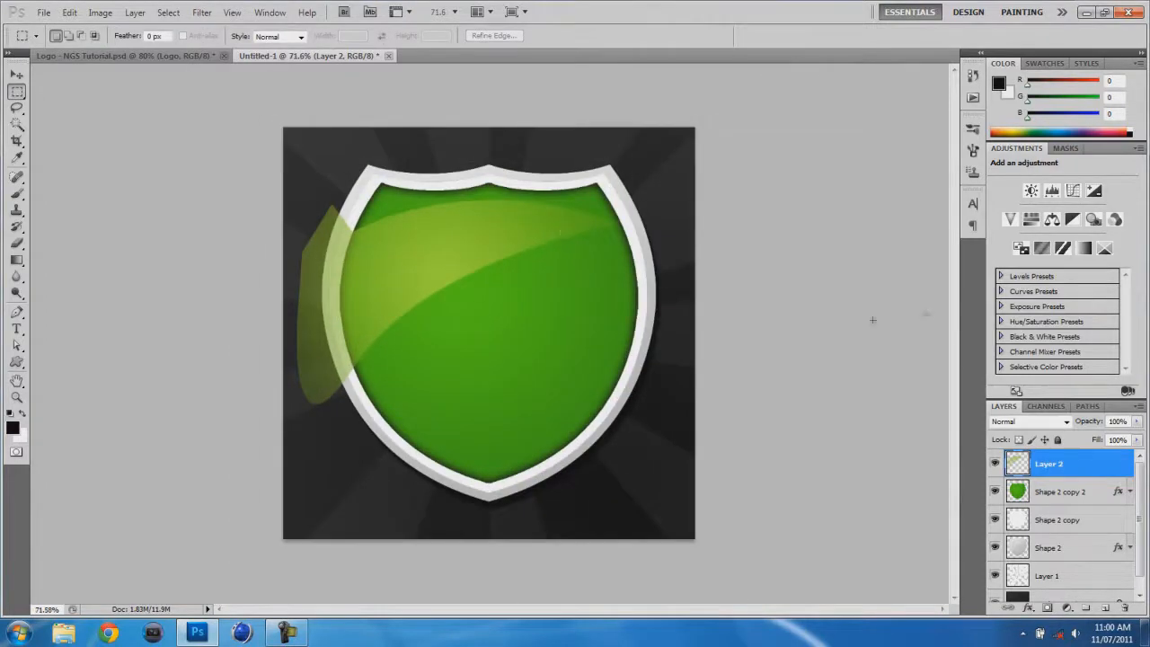
Load the inner green shield's outline as a selection, invert it, delete the highlight outside the shield, and deselect
{"action": "left_click", "coordinate": [1018, 492], "text": "ctrl"}
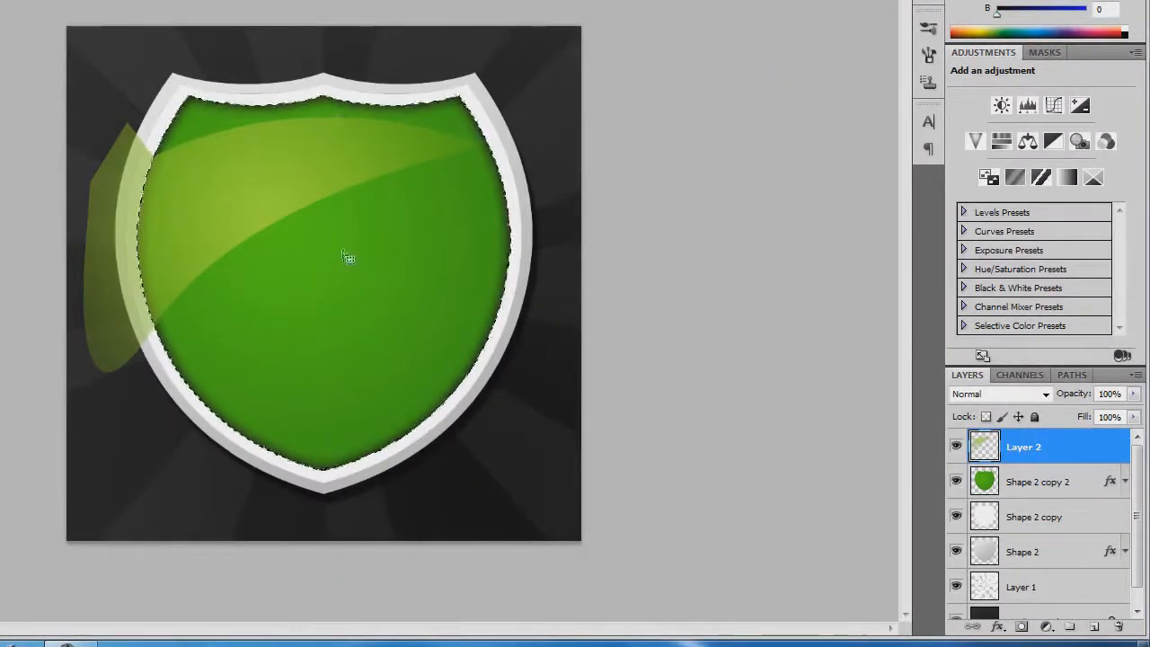
{"action": "right_click", "coordinate": [377, 274]}
{"action": "left_click", "coordinate": [464, 312]}
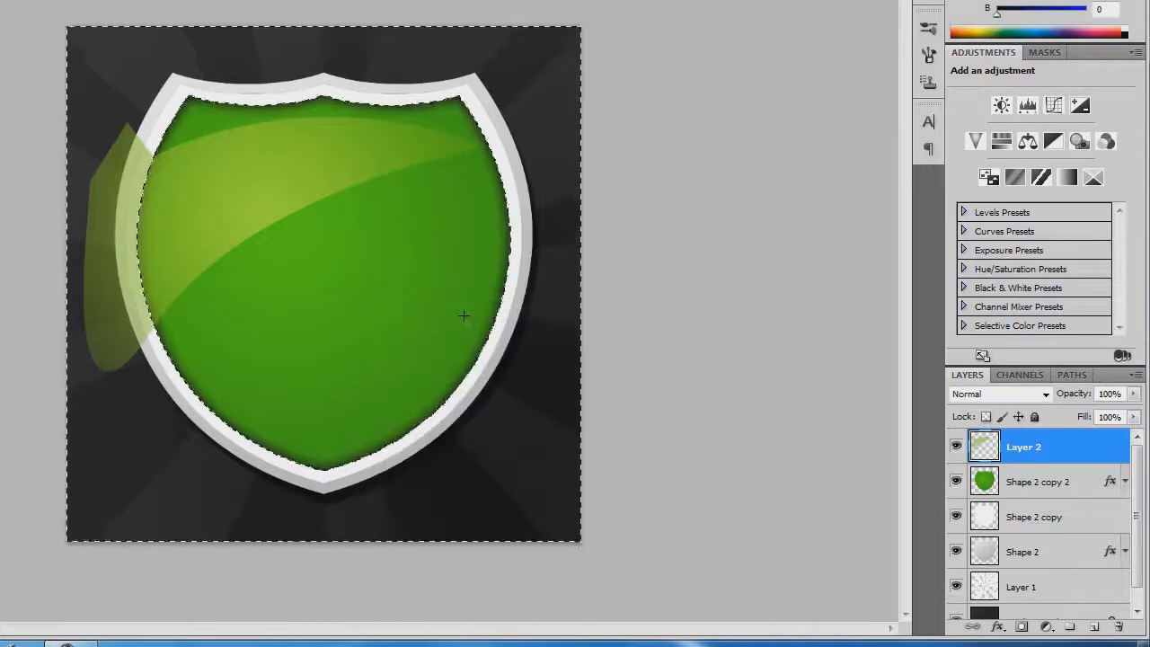
{"action": "key", "text": "Delete"}
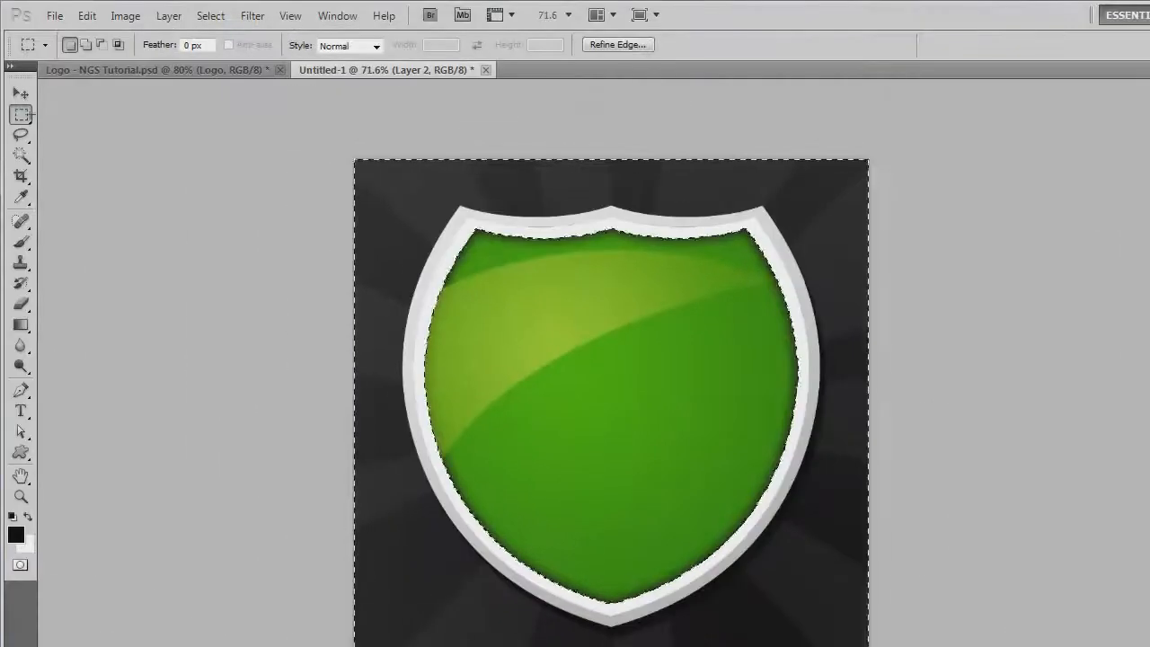
{"action": "key", "text": "ctrl+d"}
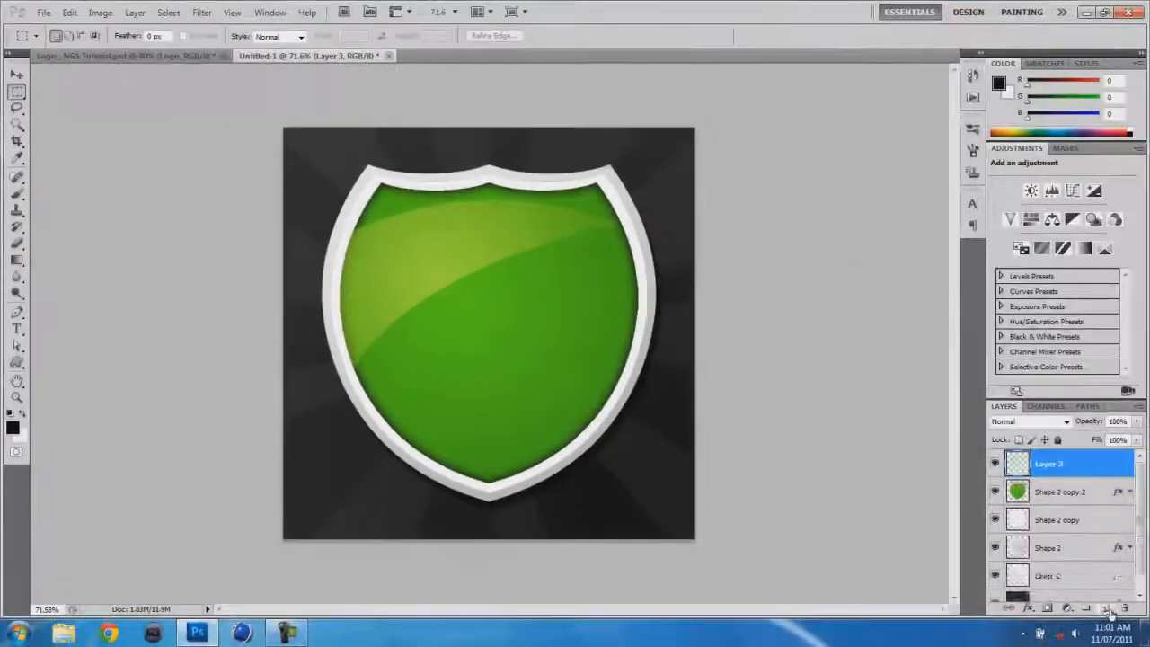
On a new layer, draw a closed pen path curving across the shield's lower part and around the outside of its sides and top
{"action": "left_click", "coordinate": [1105, 609]}
{"action": "key", "text": "p"}
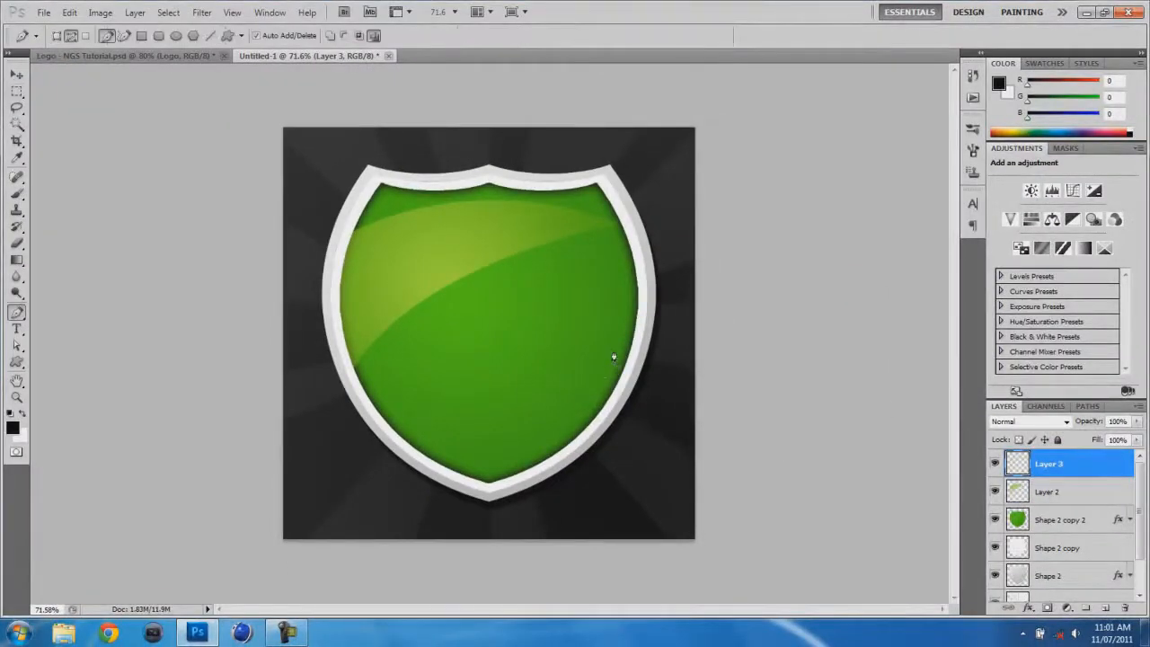
{"action": "scroll", "coordinate": [628, 403], "scroll_direction": "up", "scroll_amount": 7}
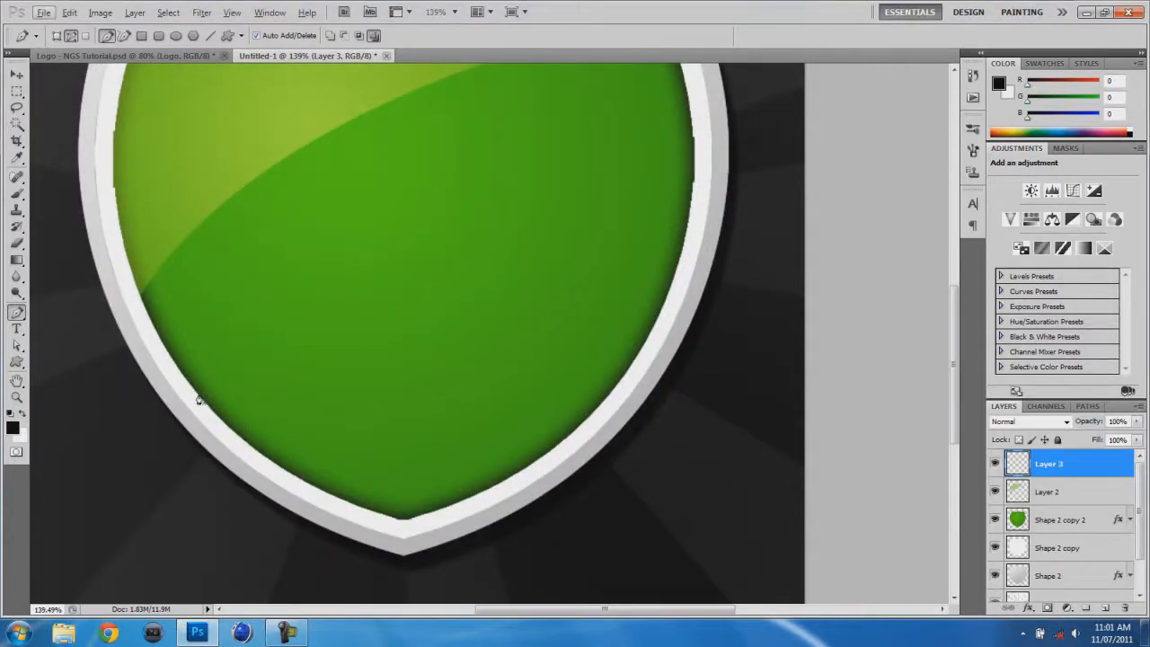
{"action": "left_click", "coordinate": [187, 380]}
{"action": "left_click_drag", "start_coordinate": [662, 319], "coordinate": [807, 162]}
{"action": "scroll", "coordinate": [802, 160], "scroll_direction": "down", "scroll_amount": 5}
{"action": "left_click", "coordinate": [316, 155]}
{"action": "left_click_drag", "start_coordinate": [297, 381], "coordinate": [396, 396]}
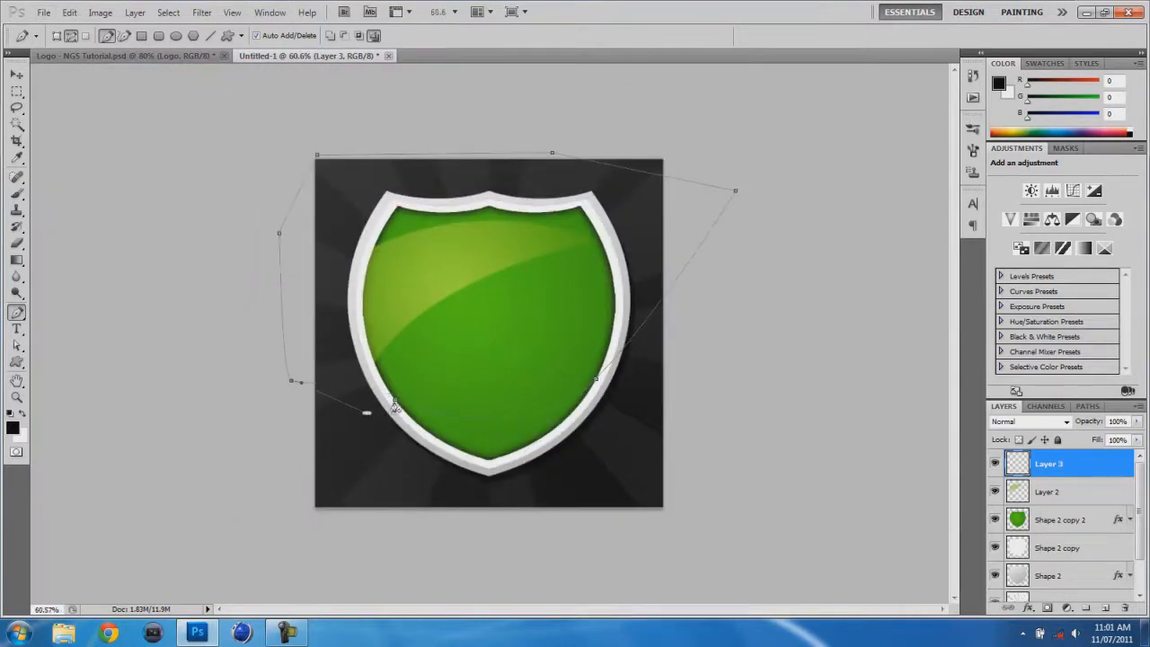
Convert the closed path around the shield into a selection
{"action": "scroll", "coordinate": [509, 341], "scroll_direction": "up", "scroll_amount": 3}
{"action": "right_click", "coordinate": [479, 332]}
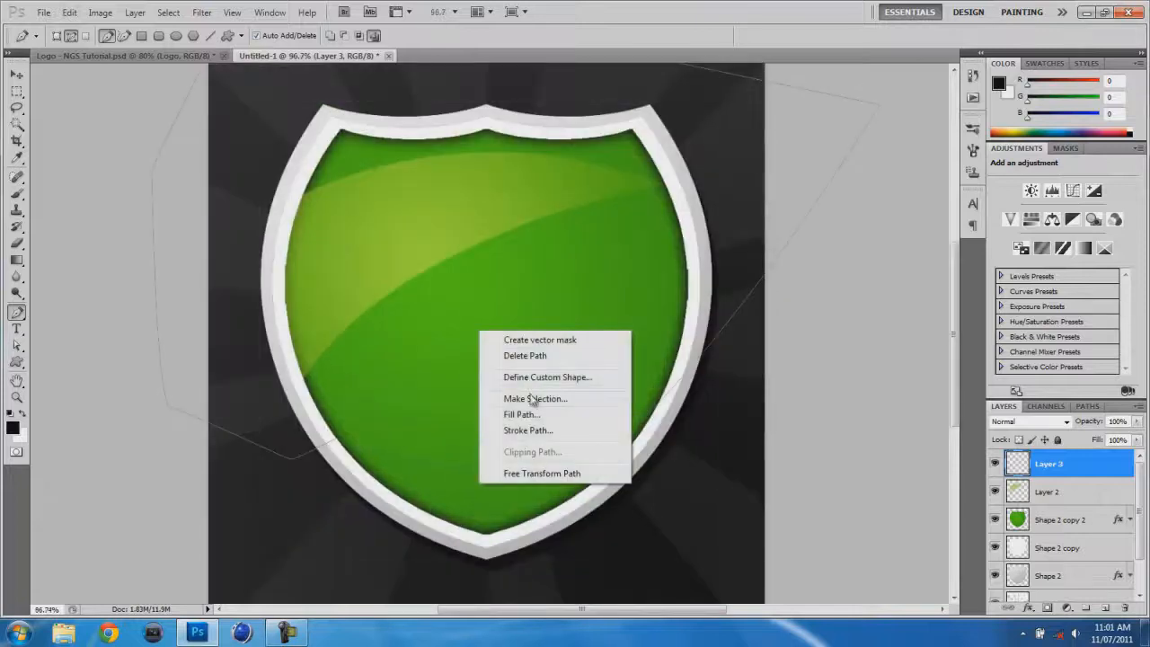
{"action": "left_click", "coordinate": [533, 399]}
{"action": "key", "text": "Return"}
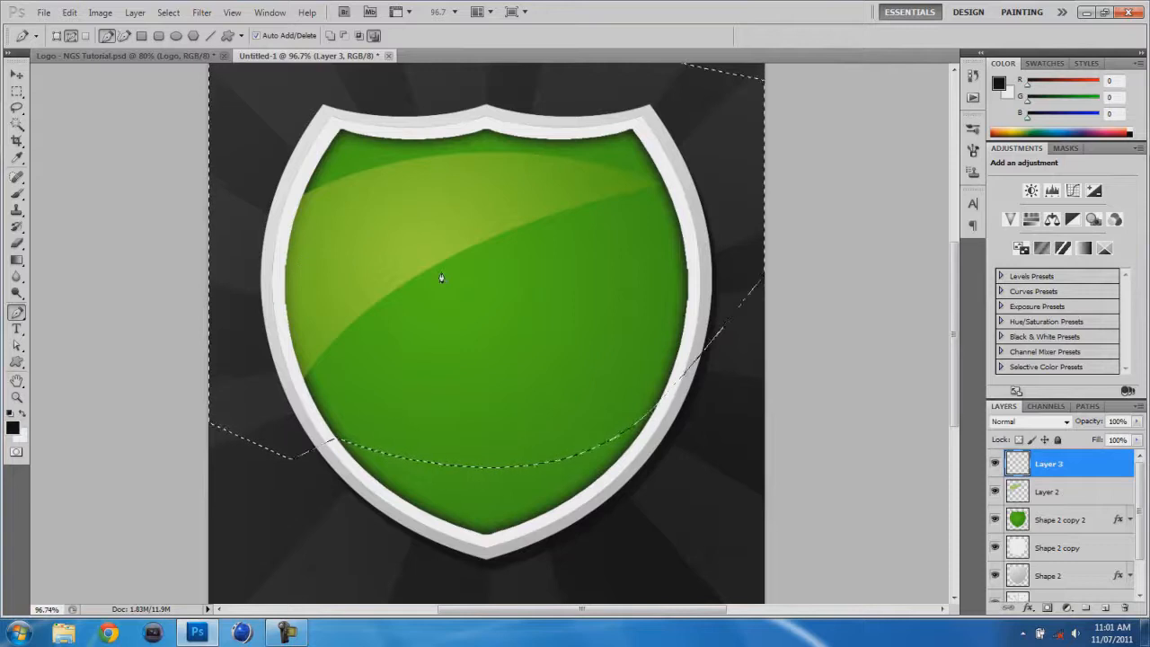
Open the Light G - Lights G Trans gradient for editing and confirm 5fc100 as its start colour stop
{"action": "key", "text": "g"}
{"action": "left_click", "coordinate": [106, 36]}
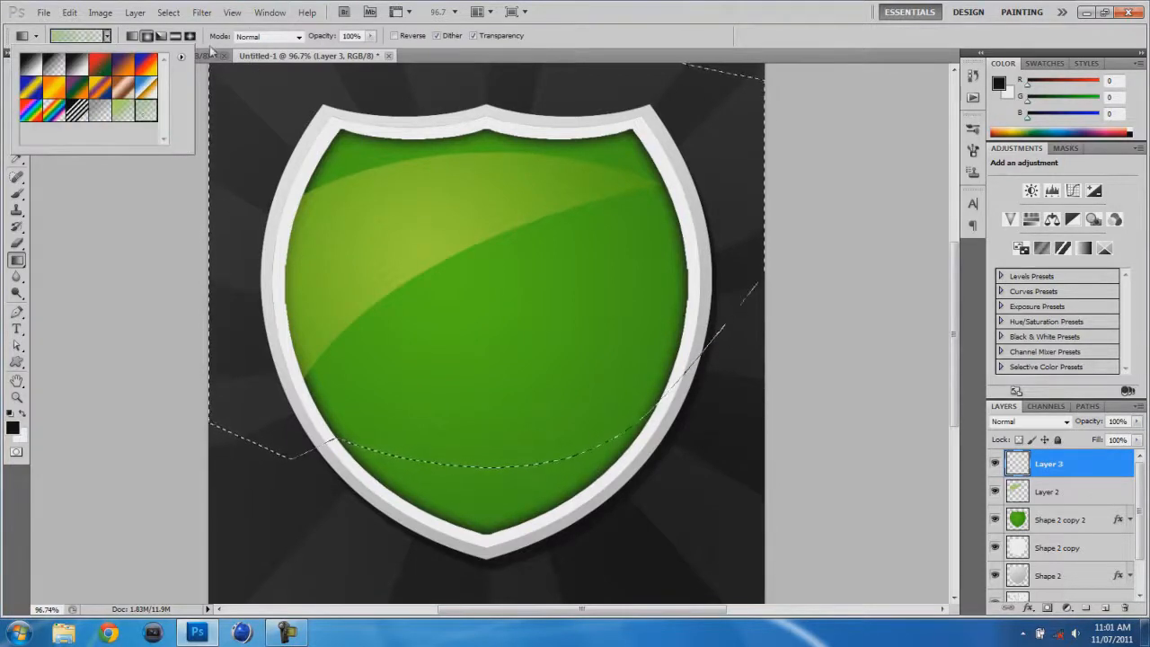
{"action": "left_click", "coordinate": [77, 36]}
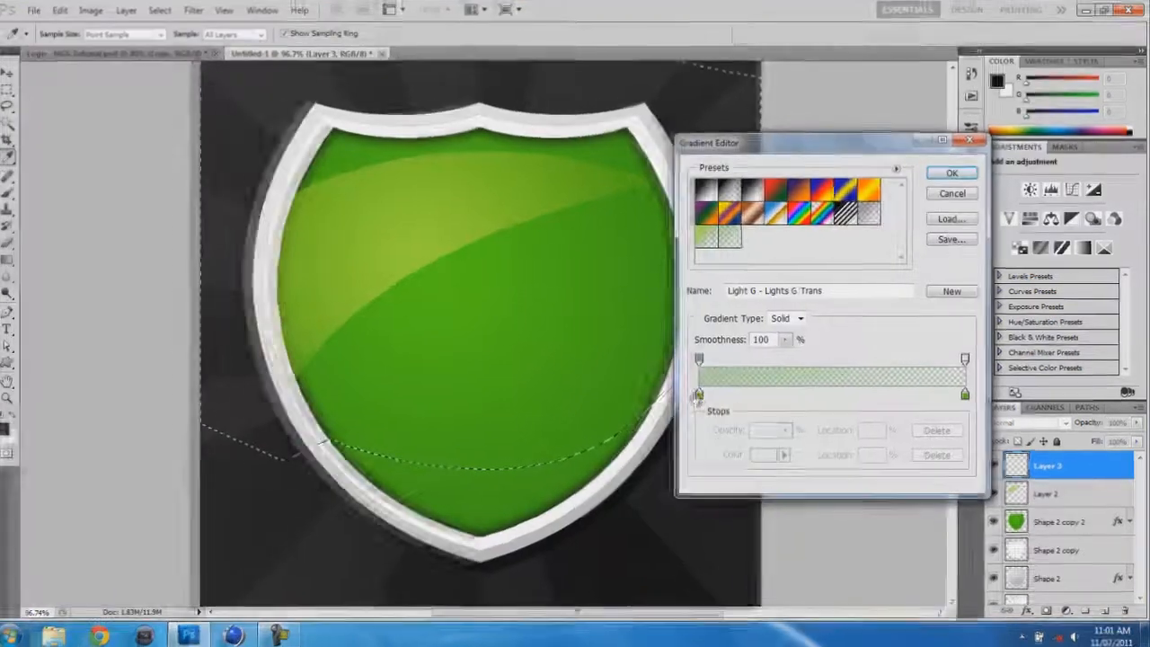
{"action": "left_click", "coordinate": [698, 396]}
{"action": "left_click", "coordinate": [763, 454]}
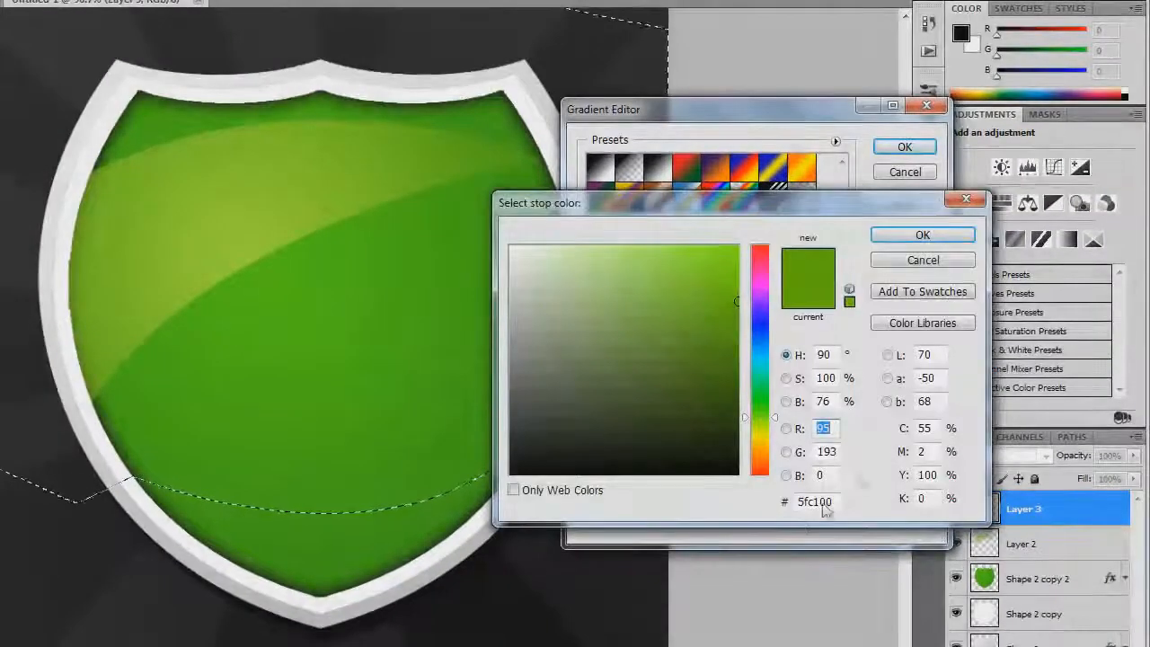
{"action": "left_click", "coordinate": [923, 233]}
Confirm 53cf00 as the gradient's end colour stop, check both opacity stops, and accept the gradient
{"action": "left_click", "coordinate": [920, 420]}
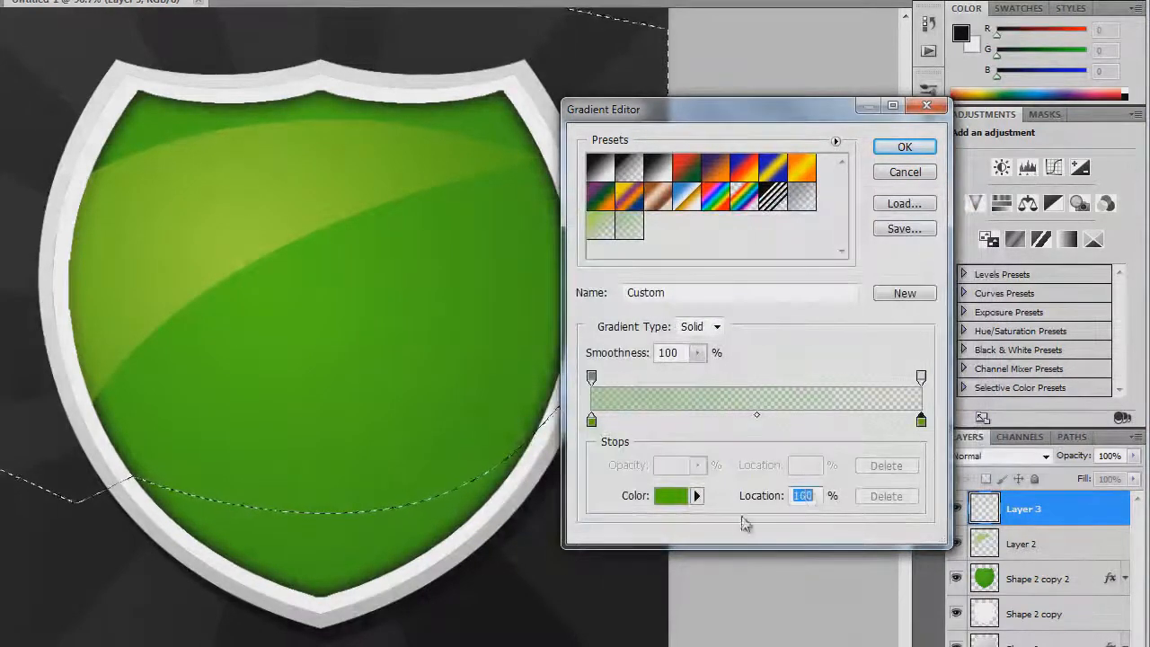
{"action": "left_click", "coordinate": [673, 497]}
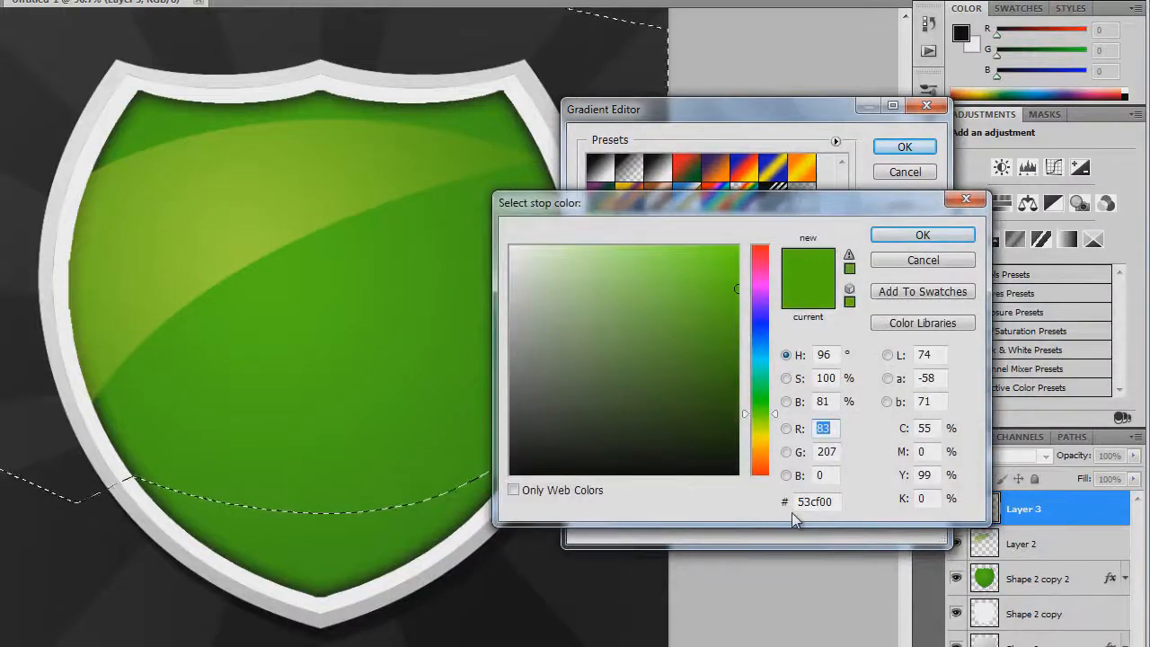
{"action": "left_click", "coordinate": [930, 236]}
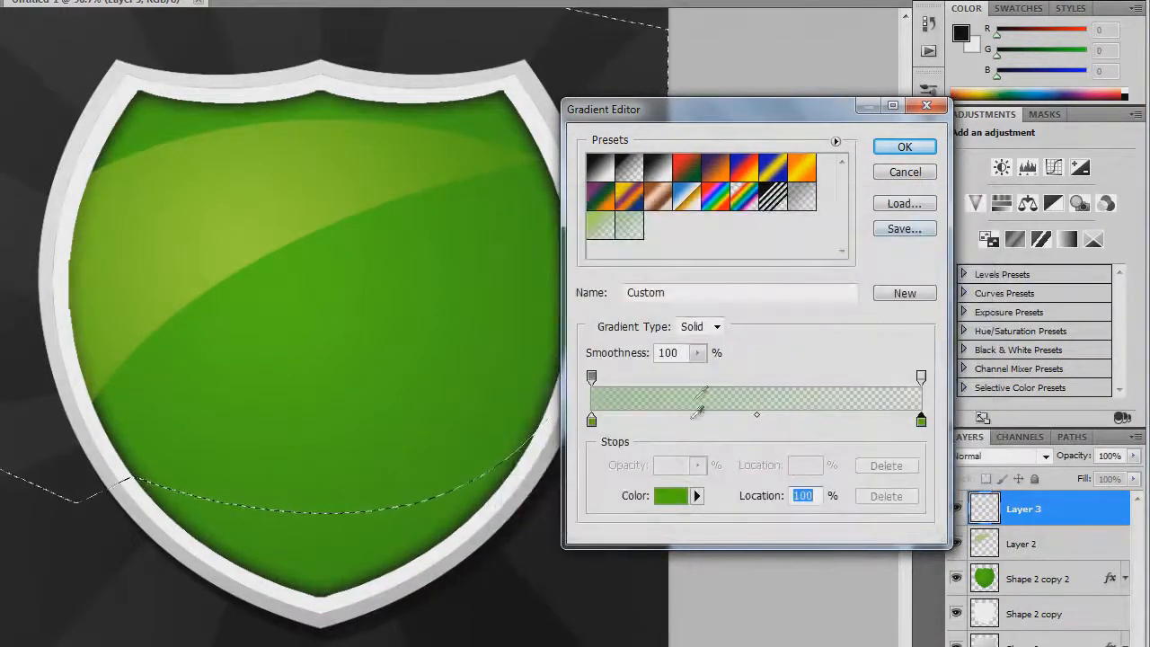
{"action": "left_click", "coordinate": [591, 378]}
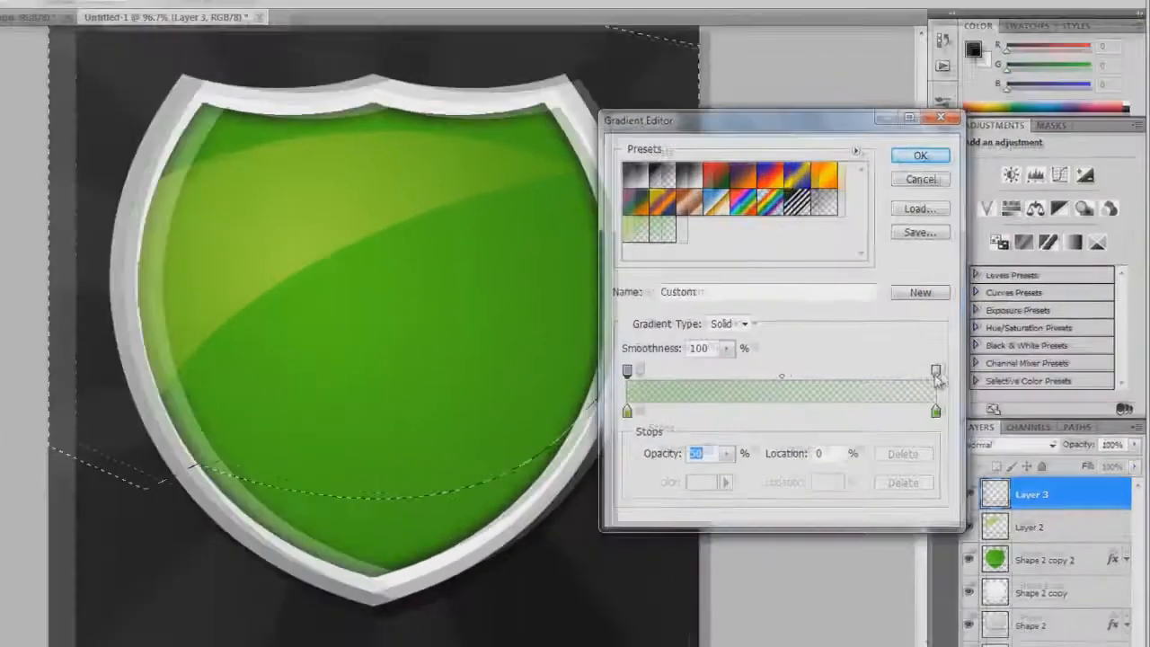
{"action": "left_click", "coordinate": [921, 377]}
{"action": "left_click", "coordinate": [952, 177]}
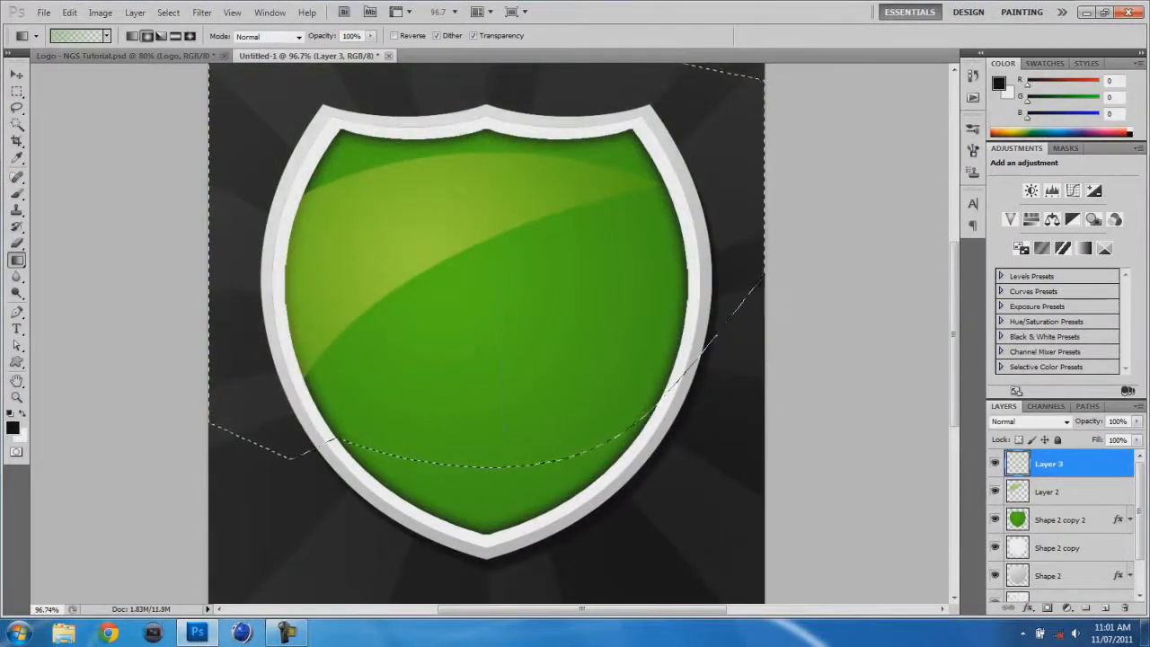
Try radial gradient fills of different lengths upward from the selection's lower edge, undoing each trial
{"action": "left_click_drag", "start_coordinate": [504, 436], "coordinate": [503, 296]}
{"action": "key", "text": "ctrl+alt+z"}
{"action": "left_click_drag", "start_coordinate": [491, 423], "coordinate": [488, 61]}
{"action": "key", "text": "ctrl+alt+z"}
{"action": "left_click_drag", "start_coordinate": [493, 422], "coordinate": [446, 221]}
{"action": "key", "text": "ctrl+alt+z"}
Fill the selection with the radial light green gradient from its lower edge up to the shield's top, and deselect
{"action": "left_click_drag", "start_coordinate": [518, 441], "coordinate": [454, 145]}
{"action": "key", "text": "ctrl+z"}
{"action": "key", "text": "ctrl+z"}
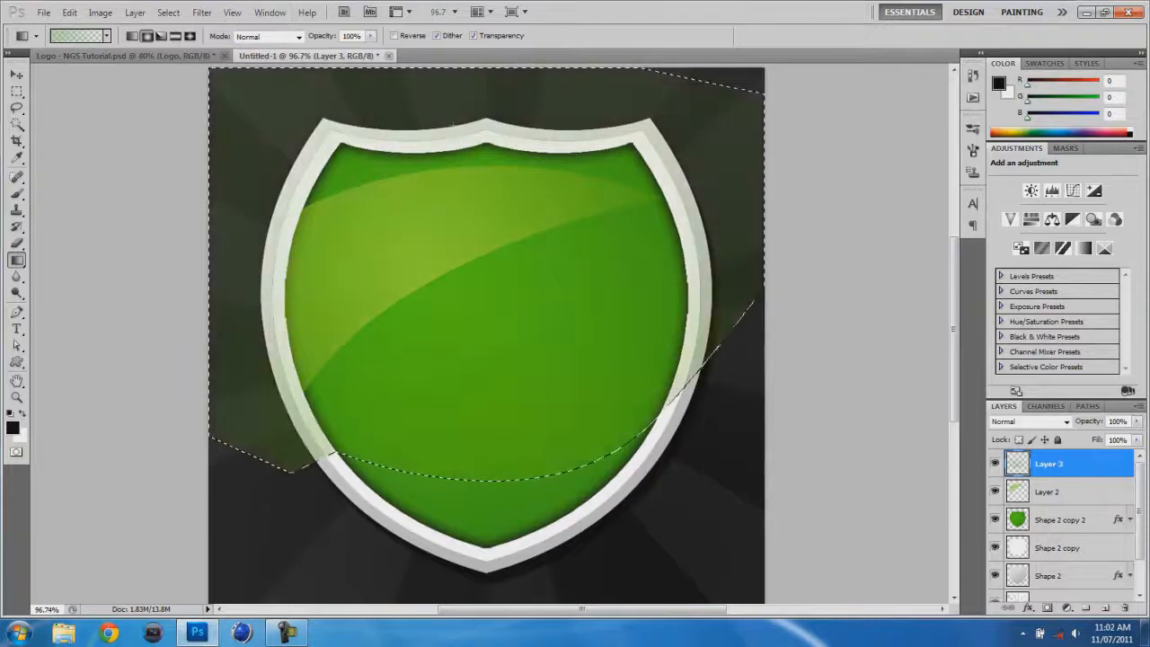
{"action": "left_click", "coordinate": [18, 92]}
{"action": "left_click", "coordinate": [95, 108]}
{"action": "scroll", "coordinate": [191, 177], "scroll_direction": "down", "scroll_amount": 5}
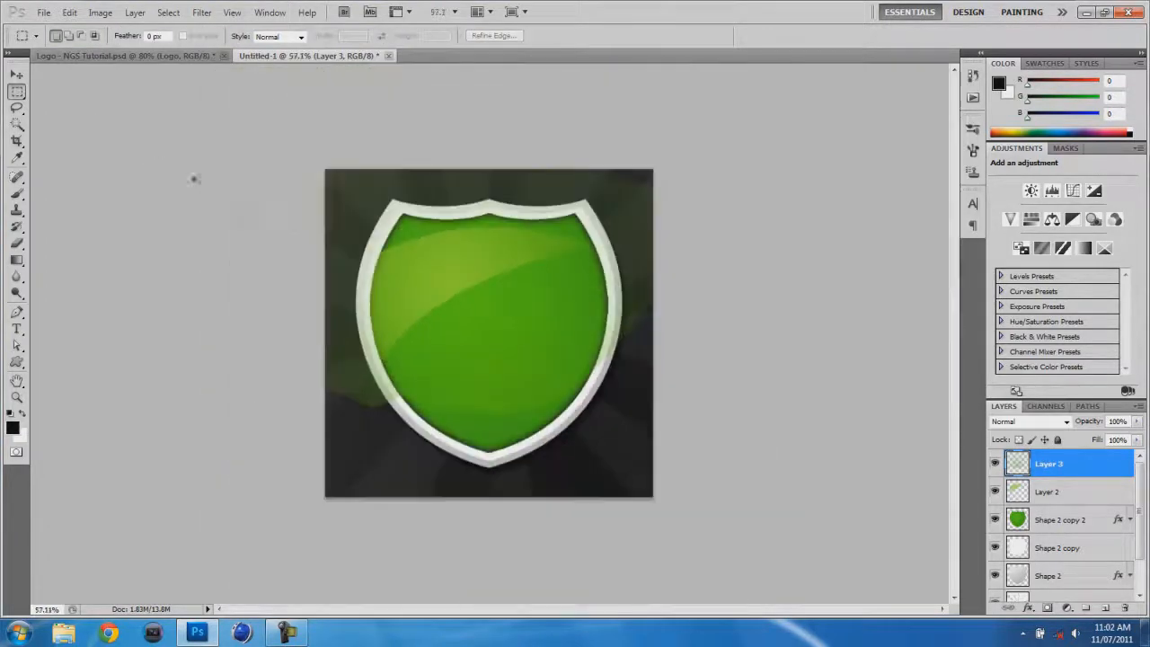
Select everything outside the inner green shield, delete the new gradient there, and deselect
{"action": "scroll", "coordinate": [338, 227], "scroll_direction": "up", "scroll_amount": 3}
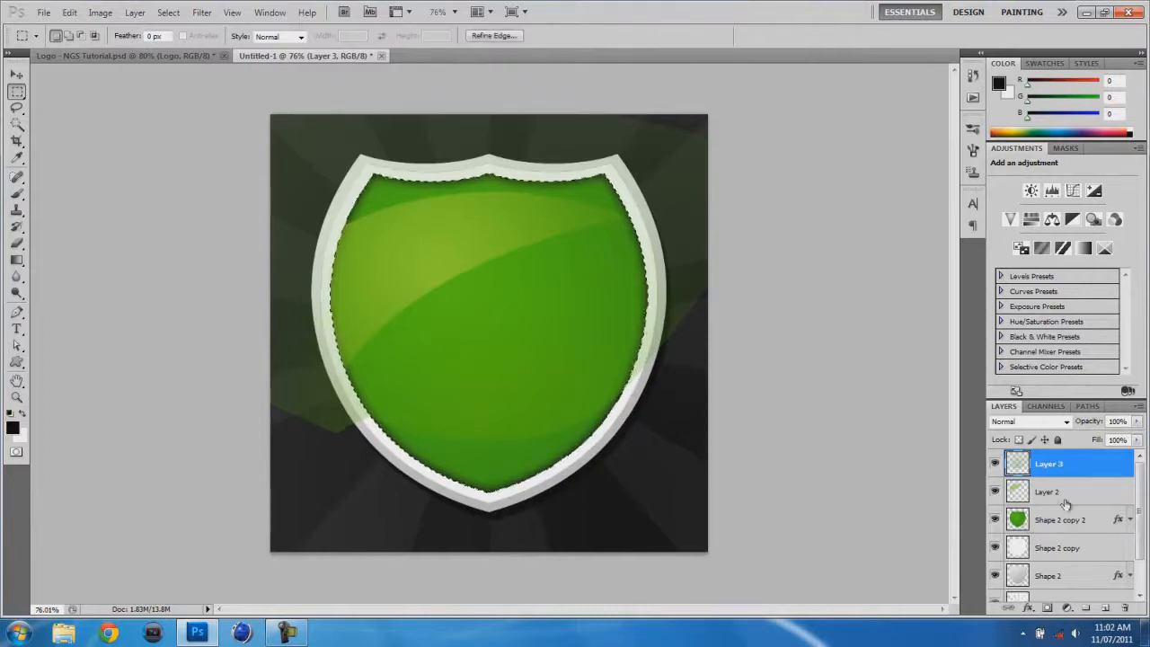
{"action": "right_click", "coordinate": [490, 315]}
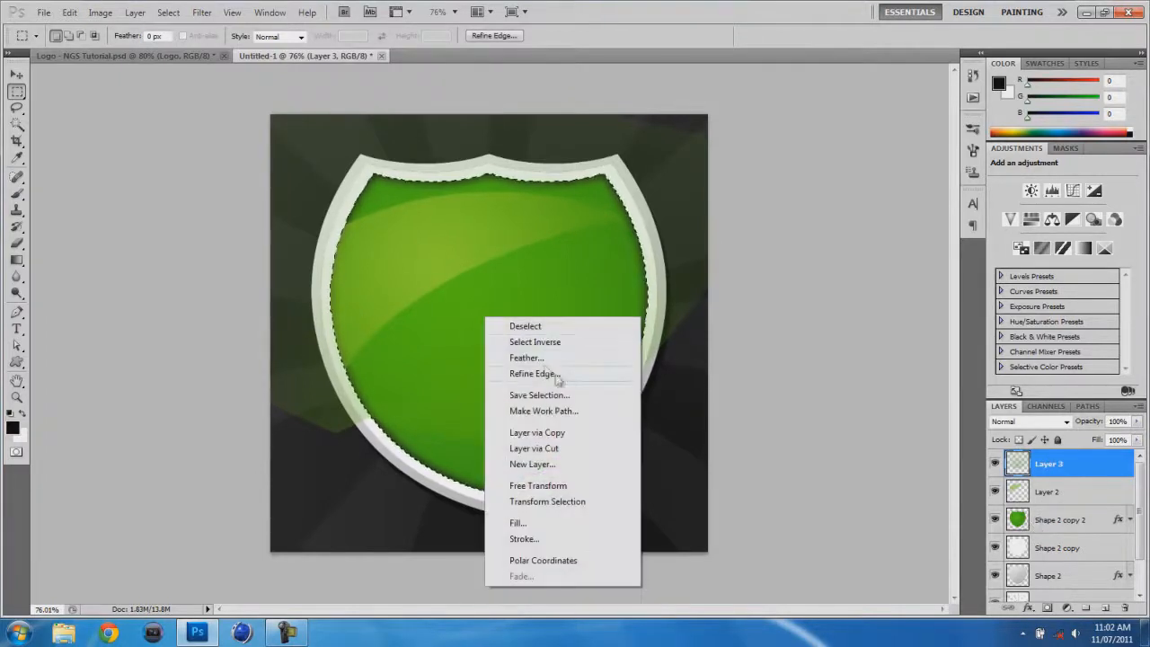
{"action": "left_click", "coordinate": [537, 341]}
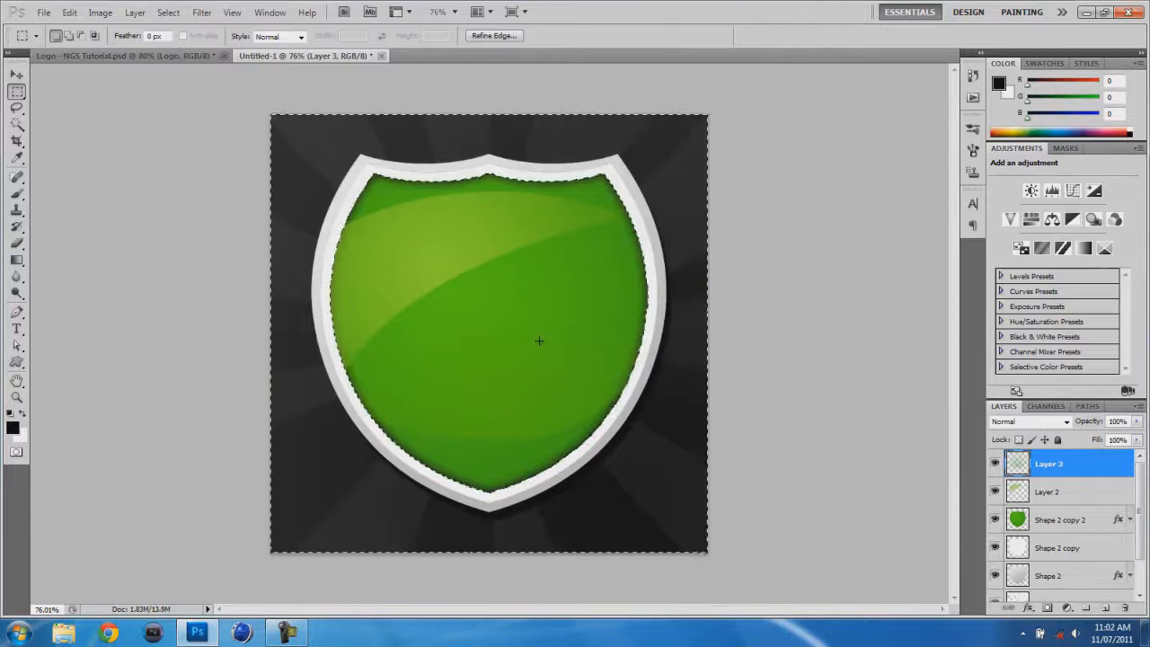
{"action": "key", "text": "ctrl+d"}
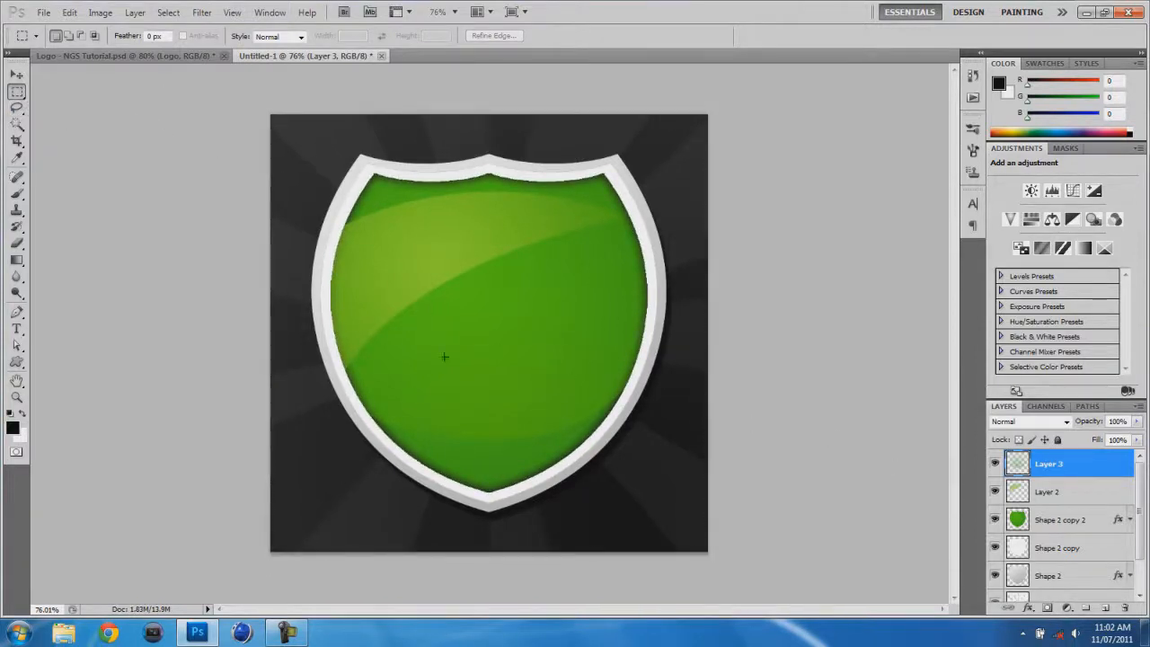
Add the letter T in black Ethnocentric text on the shield's green area
{"action": "key", "text": "t"}
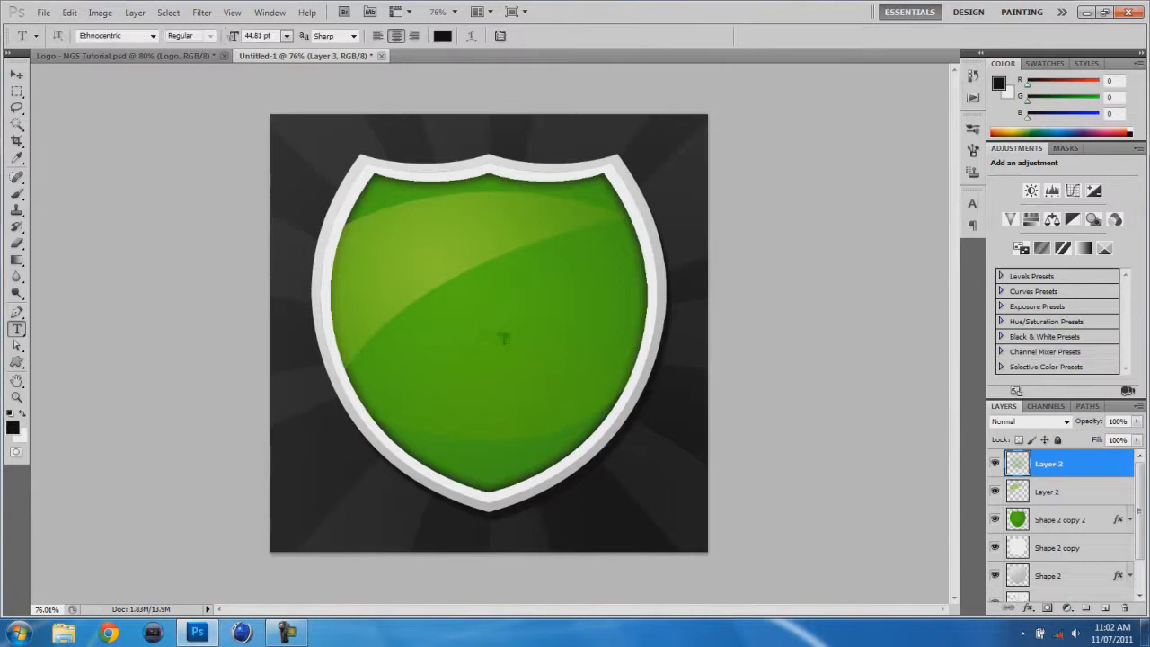
{"action": "left_click", "coordinate": [457, 320]}
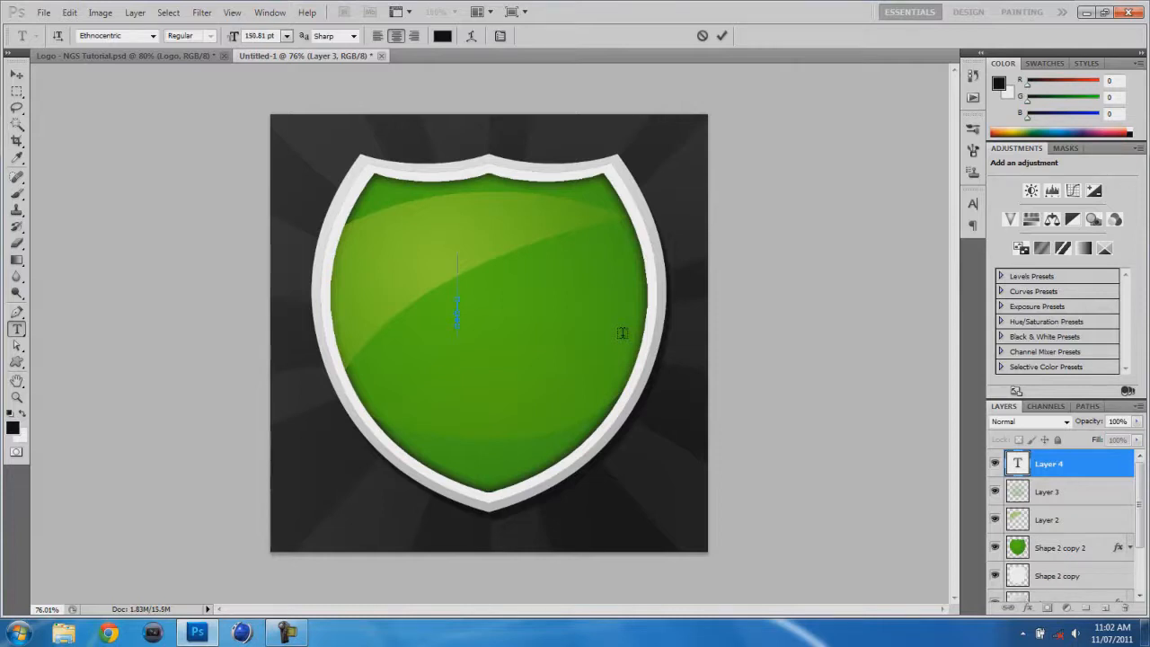
{"action": "type", "text": "T"}
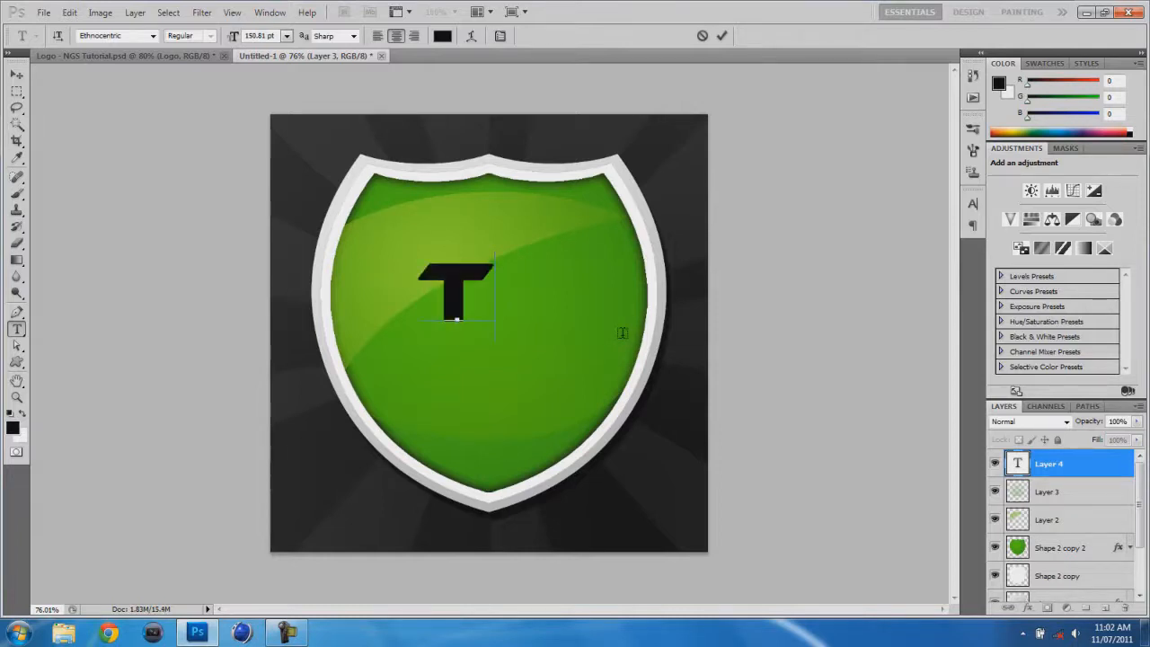
Set the font size of the letter T to 400 pt
{"action": "key", "text": "ctrl+a"}
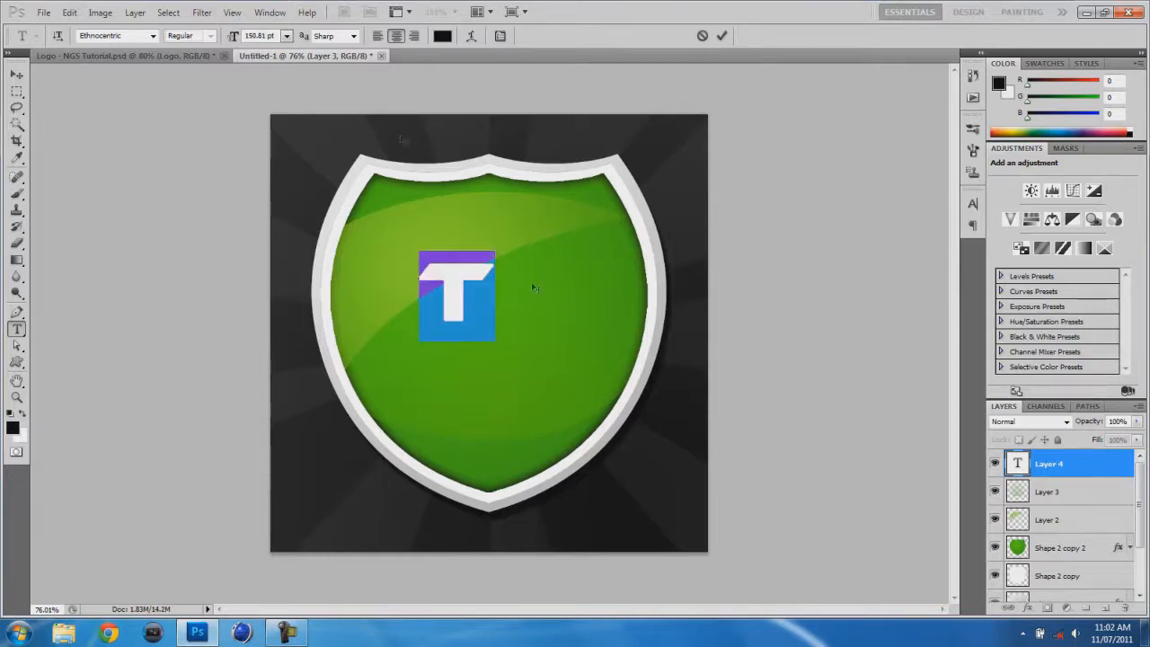
{"action": "left_click", "coordinate": [265, 36]}
{"action": "type", "text": "300"}
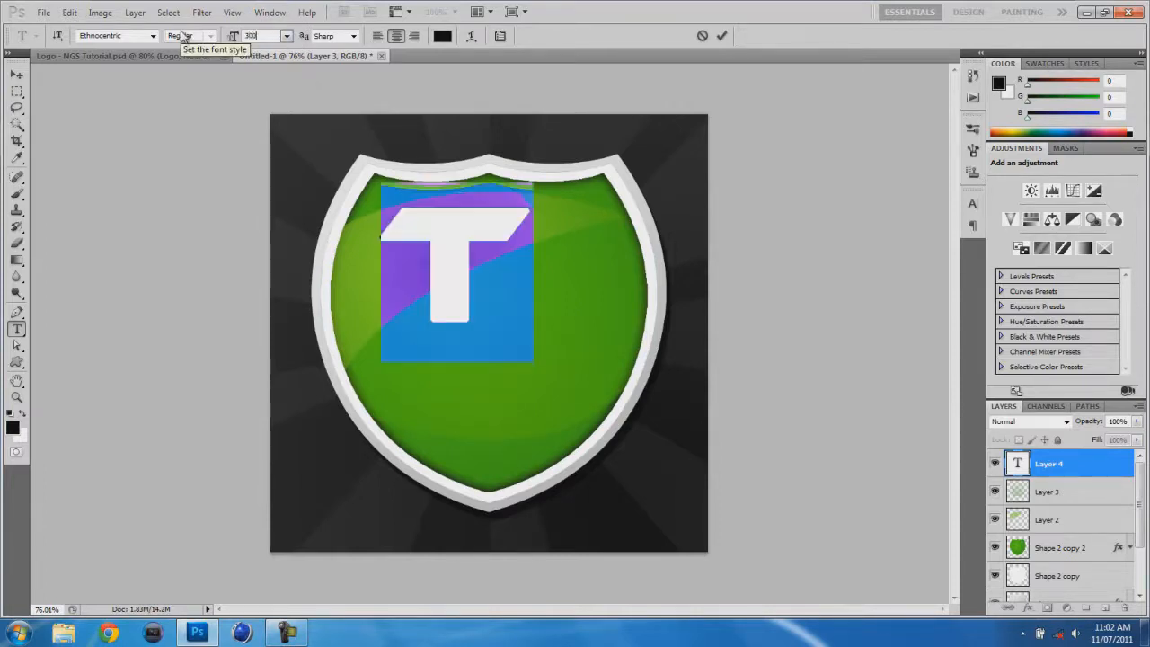
{"action": "key", "text": "BackSpace"}
{"action": "key", "text": "BackSpace"}
{"action": "key", "text": "BackSpace"}
{"action": "type", "text": "400"}
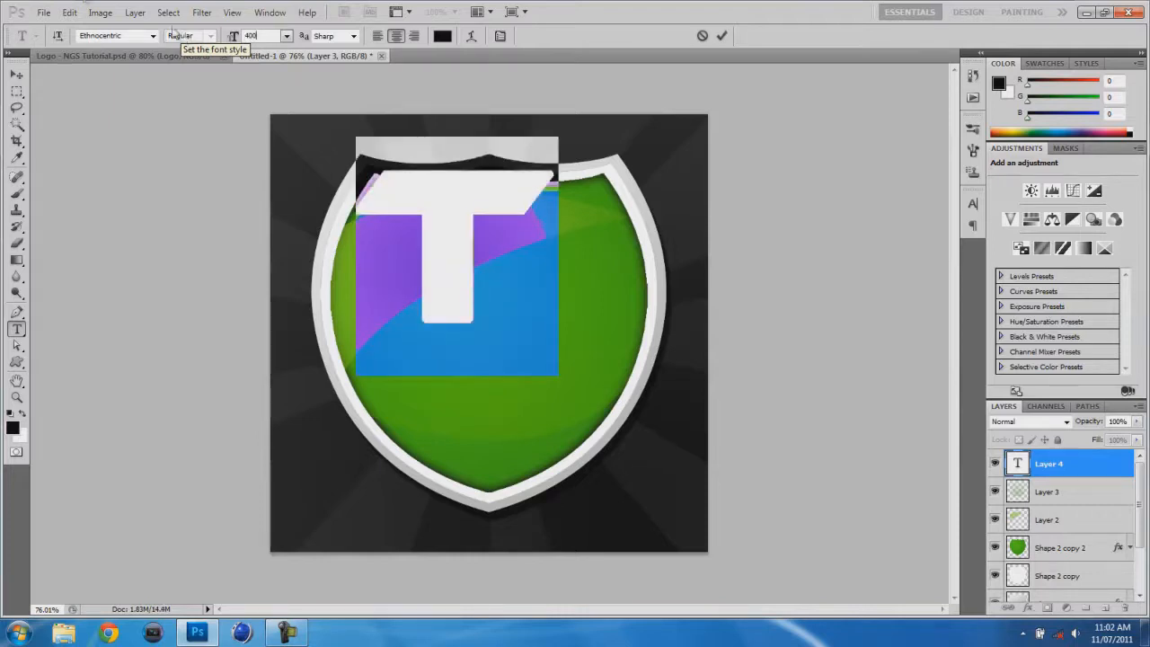
Move the T to the middle of the shield and align its vertical centre to a selection of the inner green shield
{"action": "left_click", "coordinate": [18, 77]}
{"action": "left_click_drag", "start_coordinate": [470, 303], "coordinate": [488, 326]}
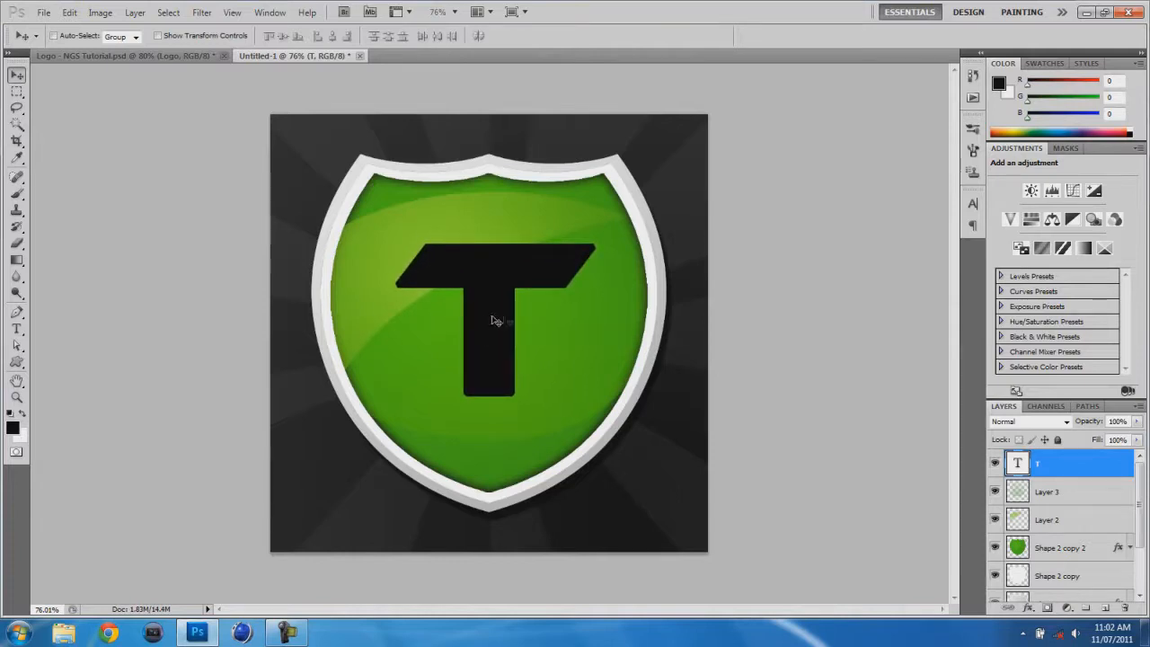
{"action": "left_click", "coordinate": [1013, 544], "text": "ctrl"}
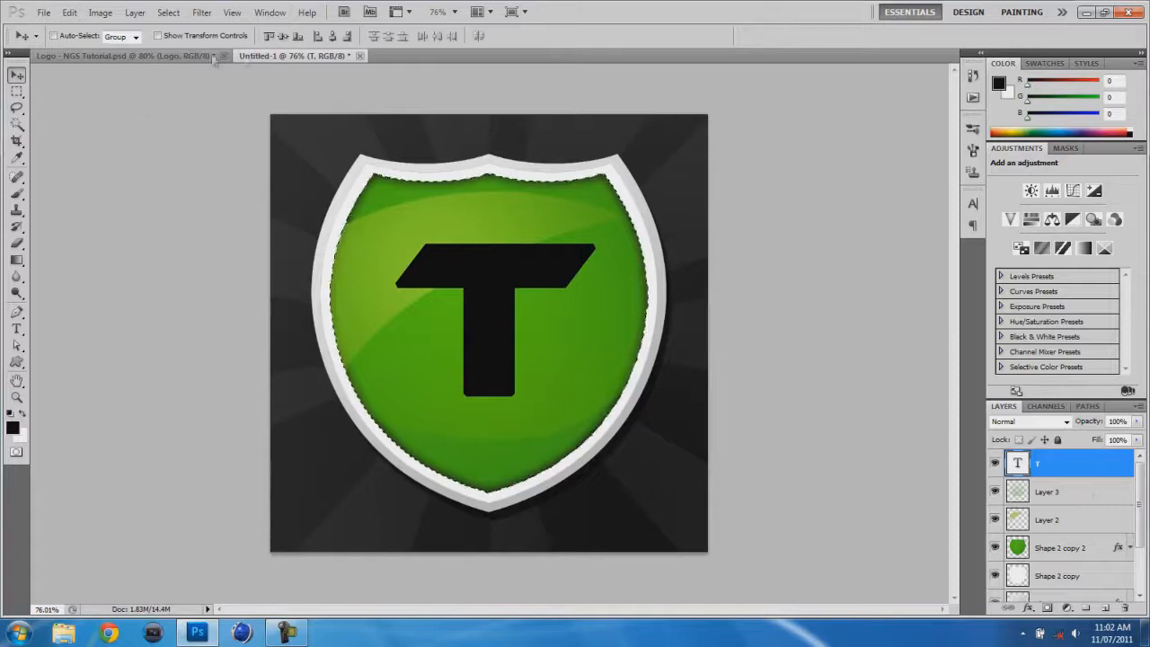
{"action": "left_click", "coordinate": [283, 36]}
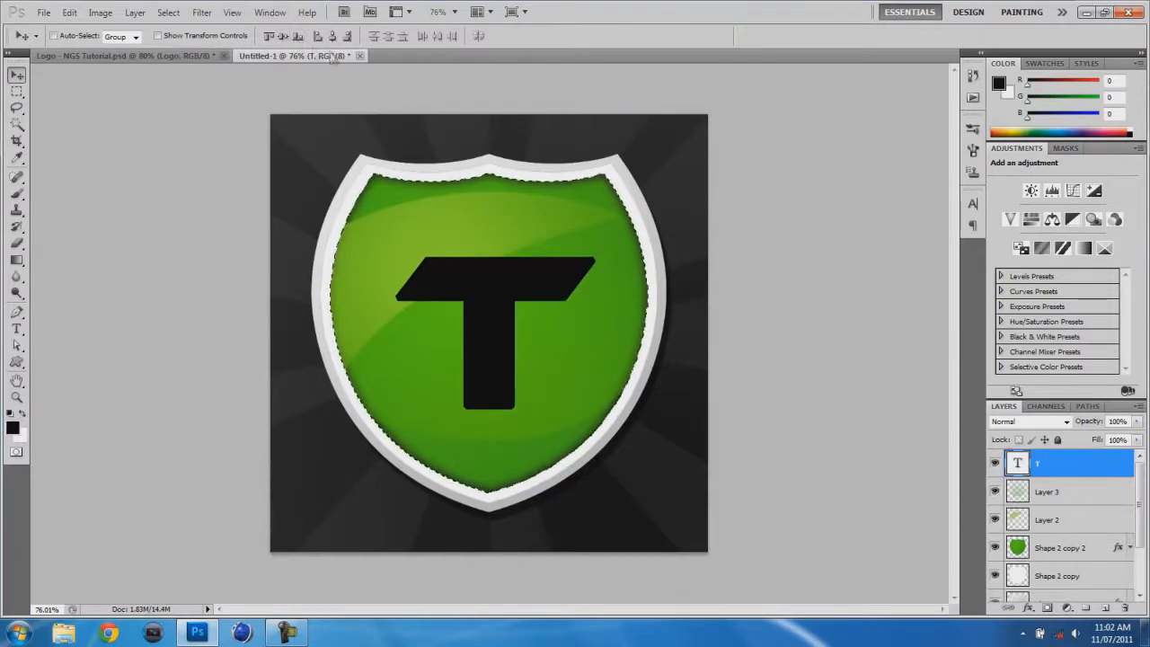
Align the T's horizontal centre to the inner shield selection and deselect
{"action": "left_click", "coordinate": [332, 36]}
{"action": "key", "text": "m"}
{"action": "key", "text": "ctrl+d"}
Reorder the layers so the T text layer sits directly beneath Layer 2 and above Layer 3
{"action": "left_click_drag", "start_coordinate": [1076, 476], "coordinate": [1088, 530]}
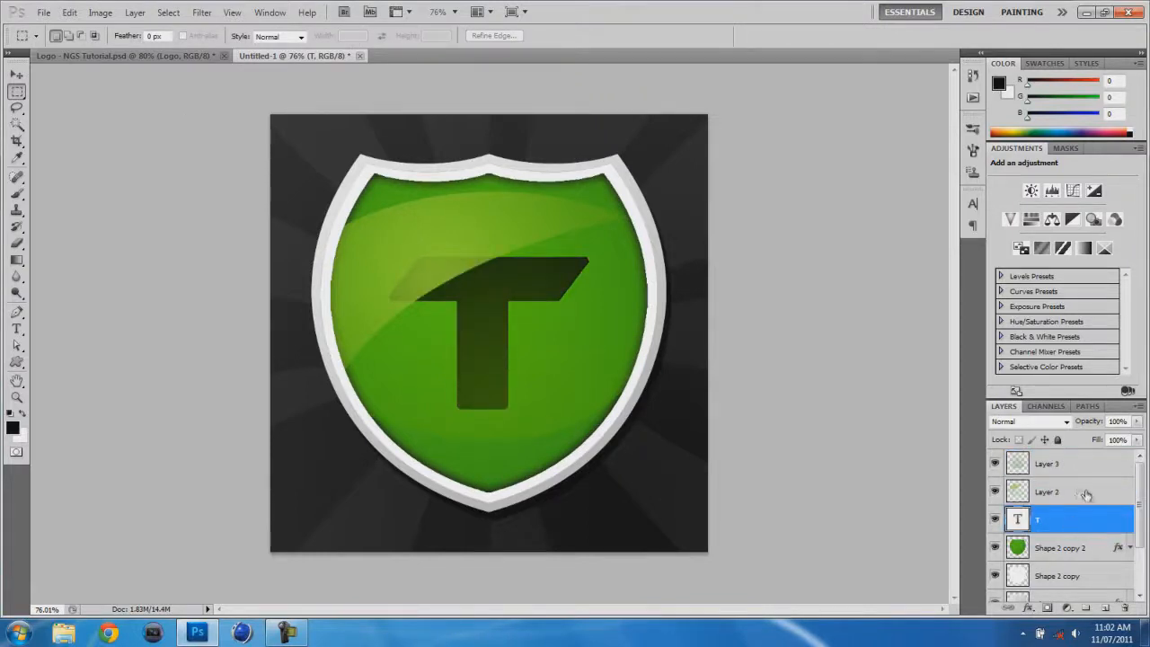
{"action": "left_click", "coordinate": [1055, 466]}
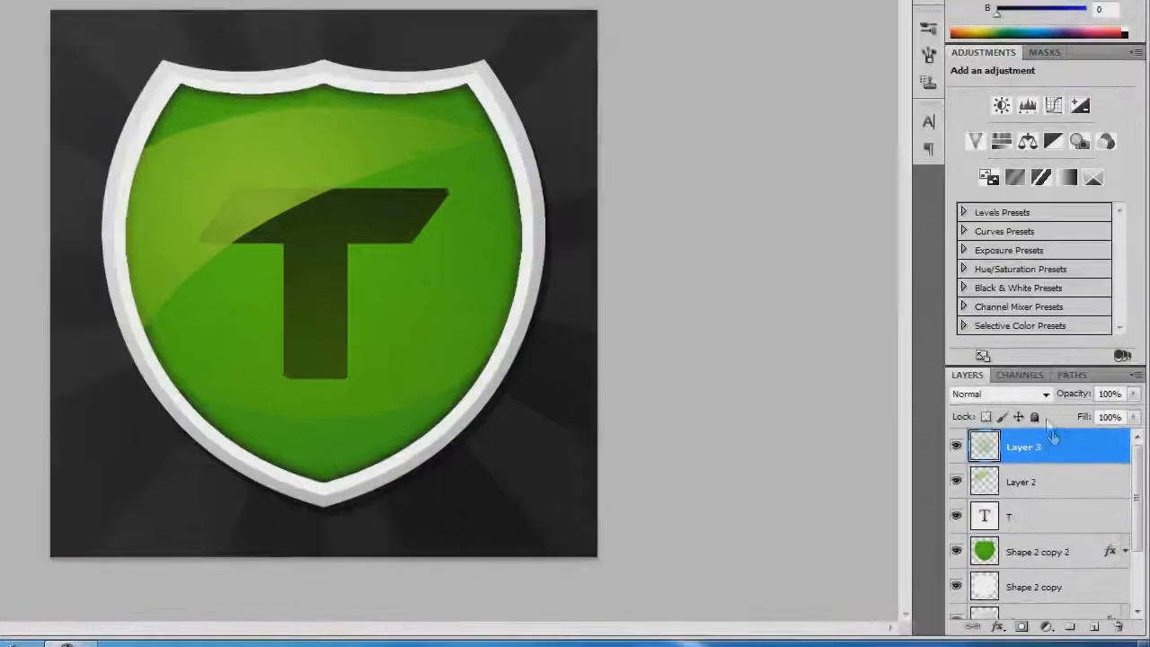
{"action": "left_click_drag", "start_coordinate": [1056, 466], "coordinate": [1059, 517]}
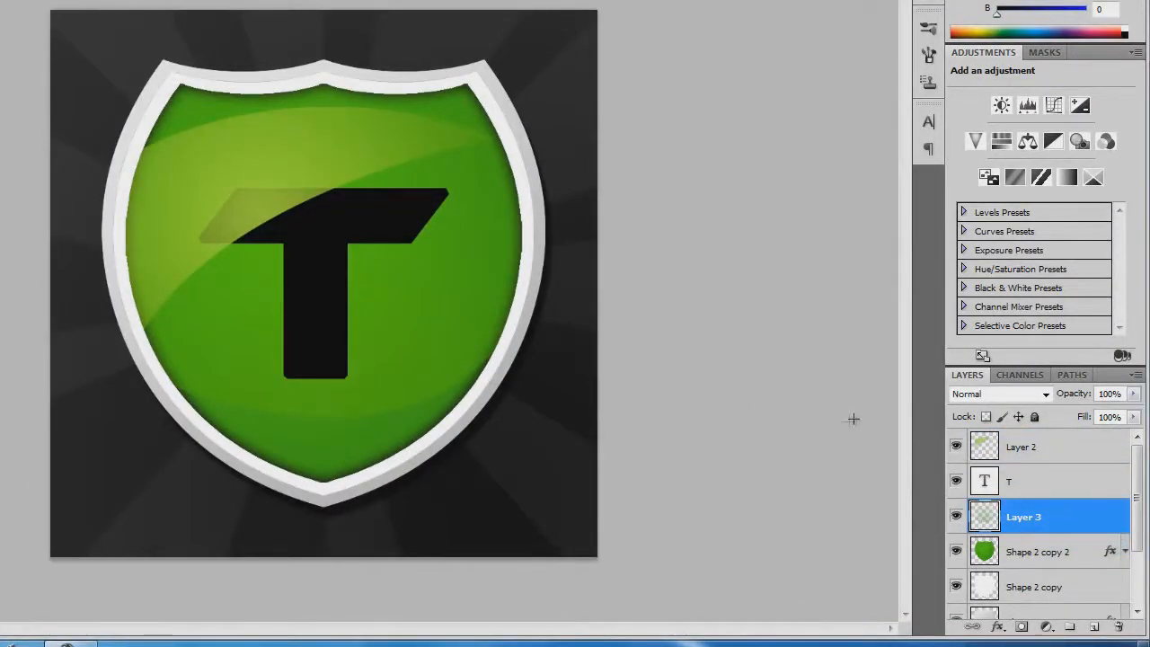
{"action": "left_click", "coordinate": [1042, 455]}
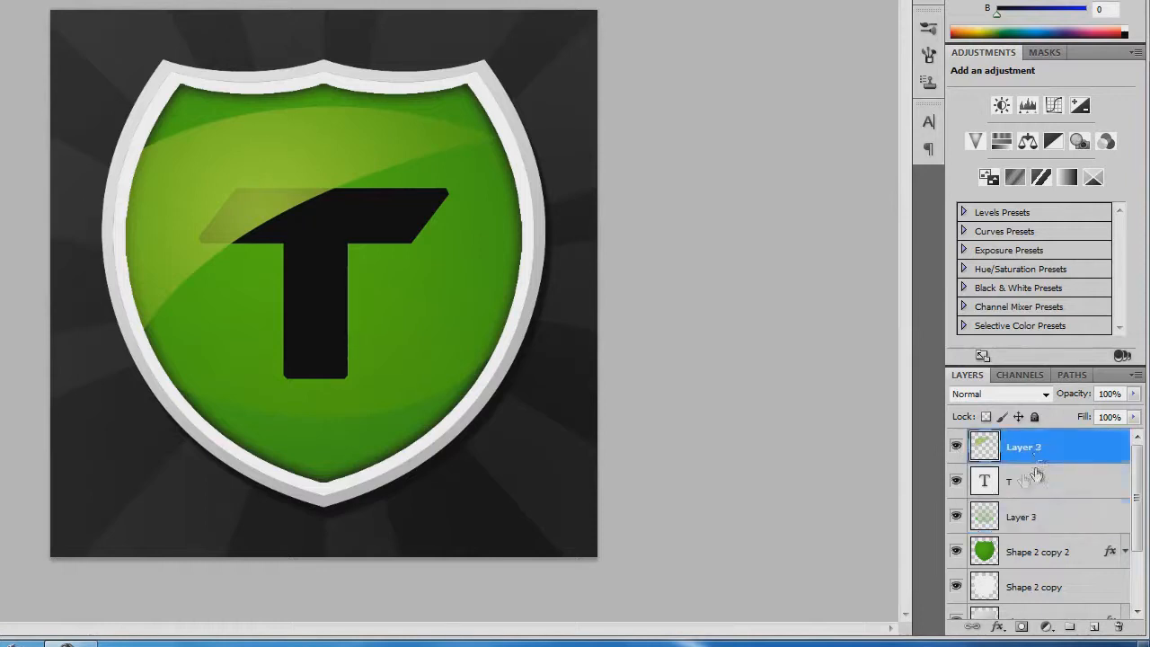
Lower the opacity of the T text layer to 41%
{"action": "left_click", "coordinate": [1038, 480]}
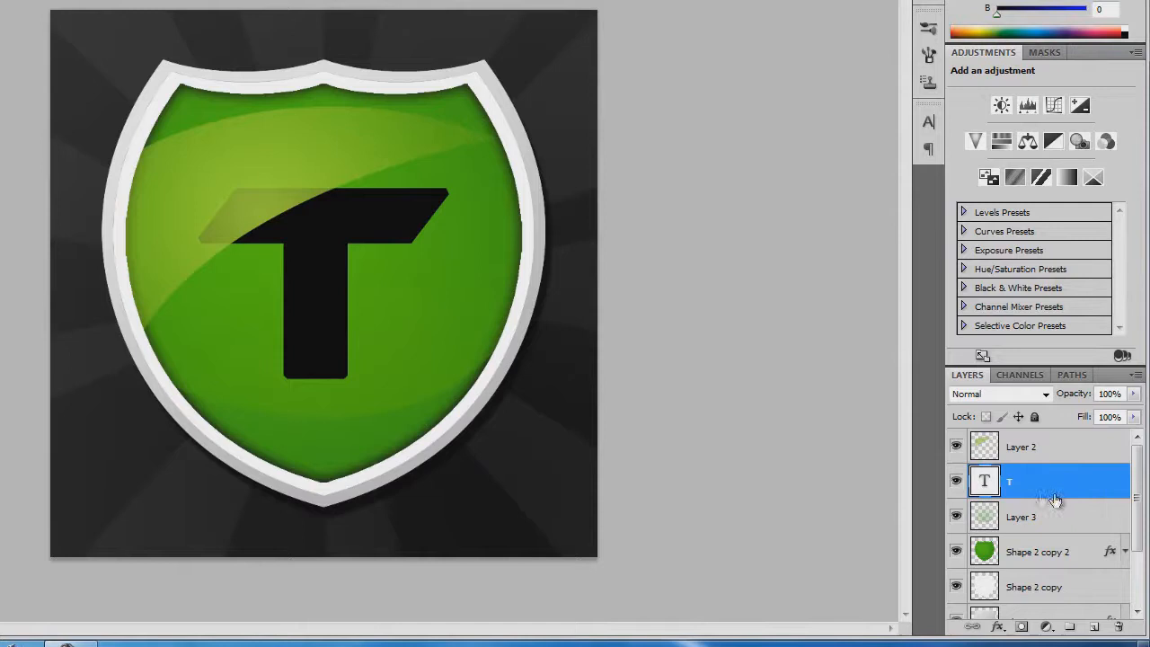
{"action": "left_click", "coordinate": [1134, 393]}
{"action": "mouse_move", "coordinate": [1105, 415]}
{"action": "left_mouse_down"}
{"action": "mouse_move", "coordinate": [1066, 412]}
{"action": "mouse_move", "coordinate": [1087, 413]}
{"action": "left_mouse_up"}
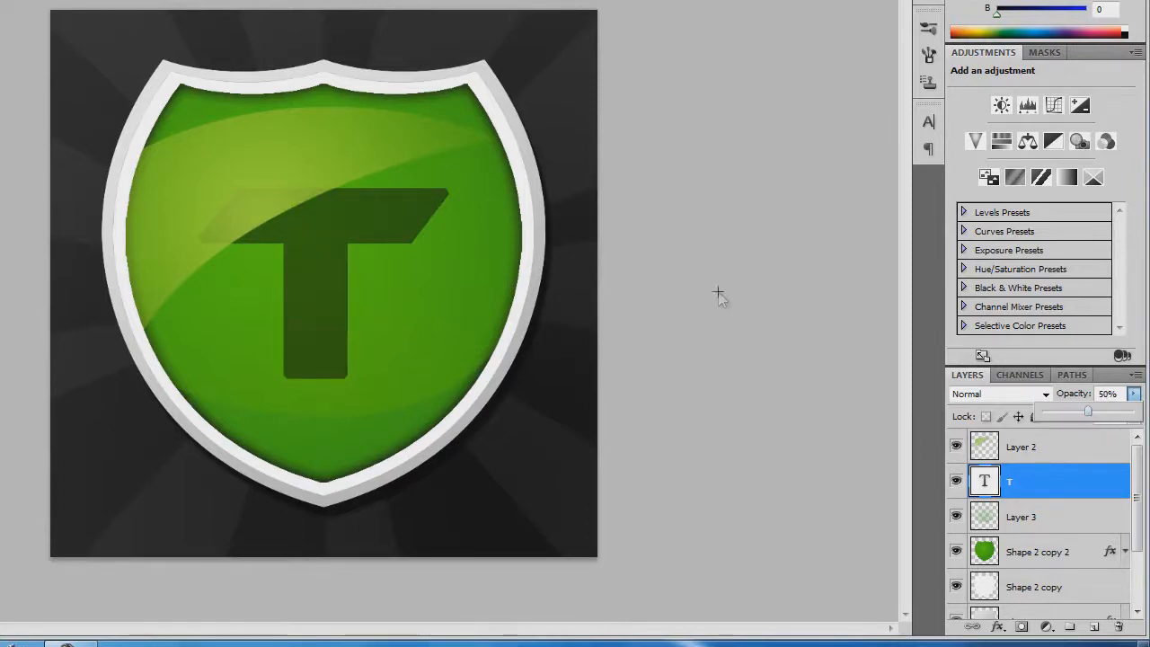
{"action": "left_click", "coordinate": [672, 265]}
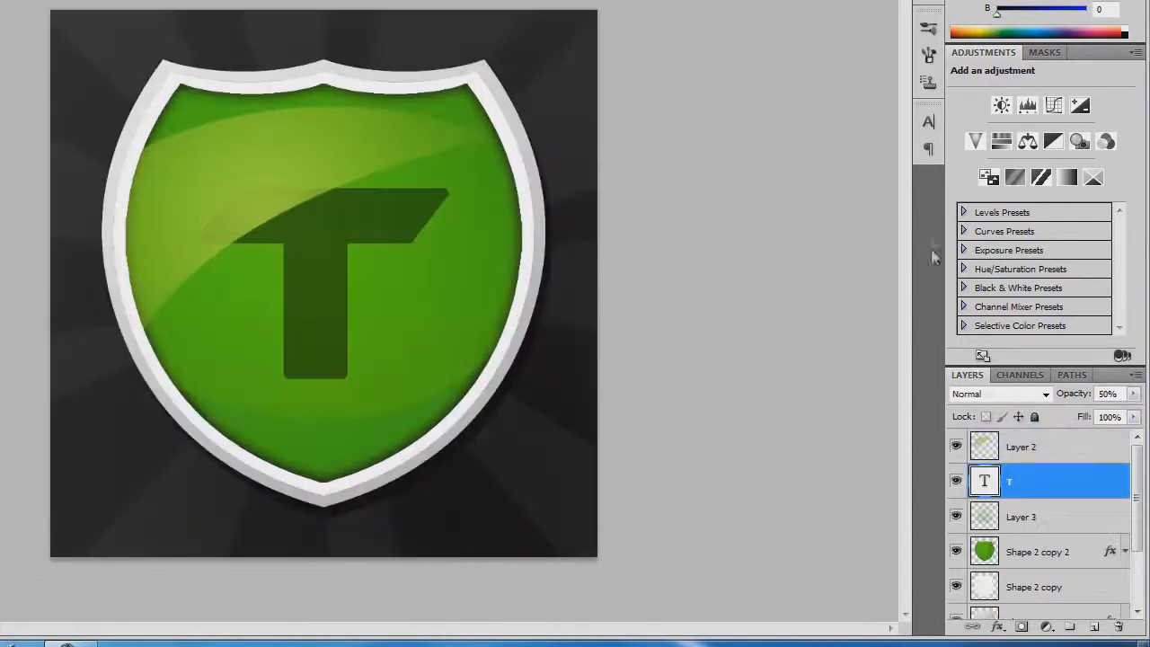
{"action": "left_click", "coordinate": [1133, 393]}
{"action": "left_click_drag", "start_coordinate": [1089, 415], "coordinate": [1084, 420]}
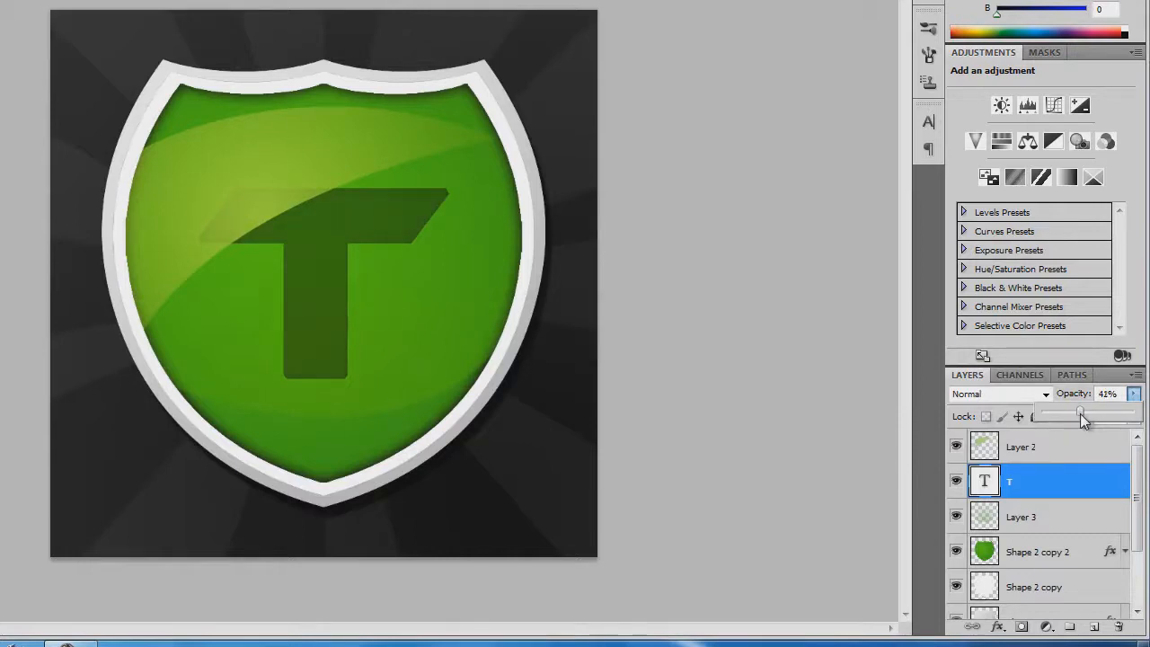
{"action": "left_click", "coordinate": [1091, 489]}
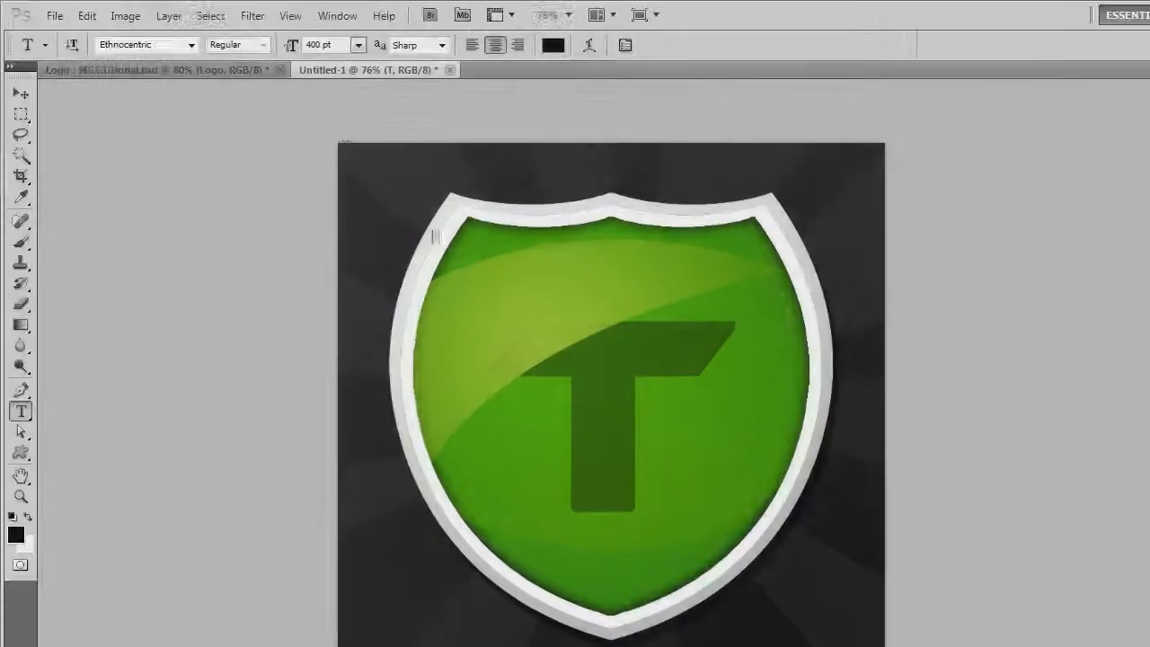
{"action": "left_click", "coordinate": [321, 44]}
{"action": "left_click", "coordinate": [358, 44]}
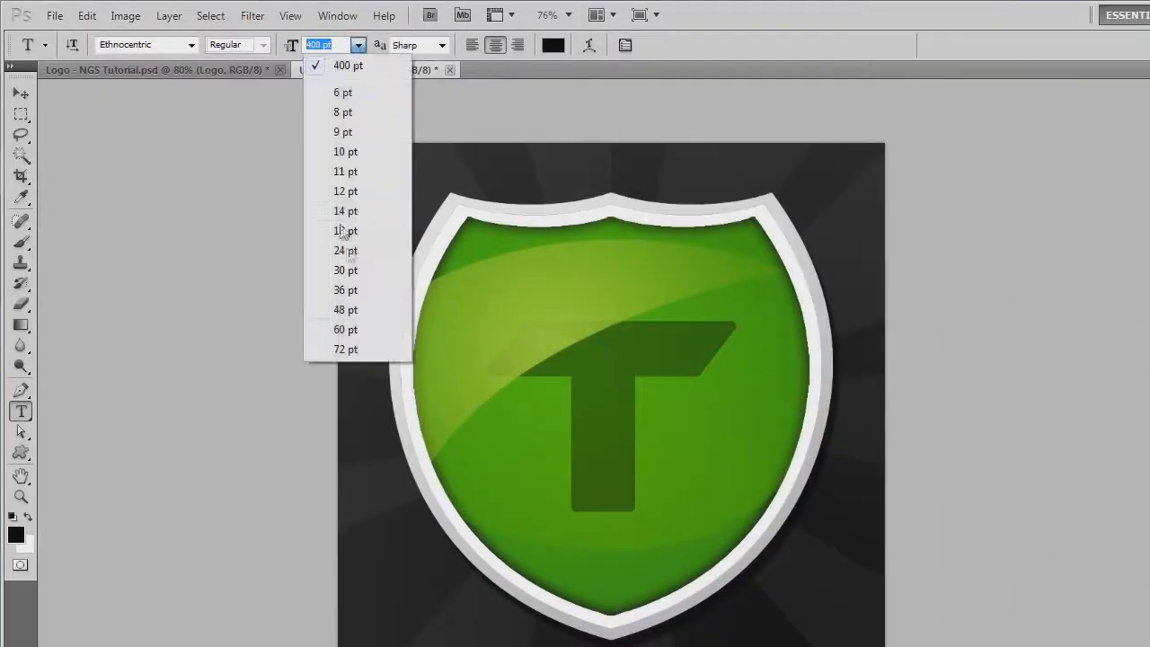
{"action": "left_click", "coordinate": [345, 349]}
{"action": "key", "text": "ctrl+z"}
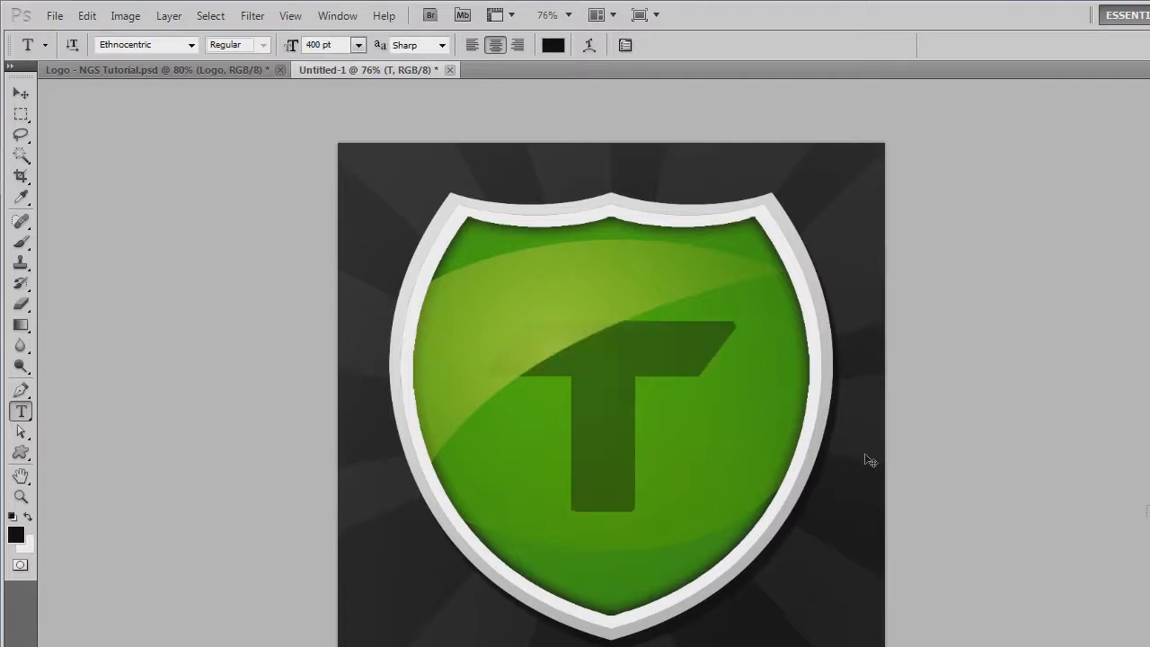
Add the text TUTORIALS in black Ethnocentric at 150 pt and move it down across the T's crossbar
{"action": "left_click", "coordinate": [623, 229]}
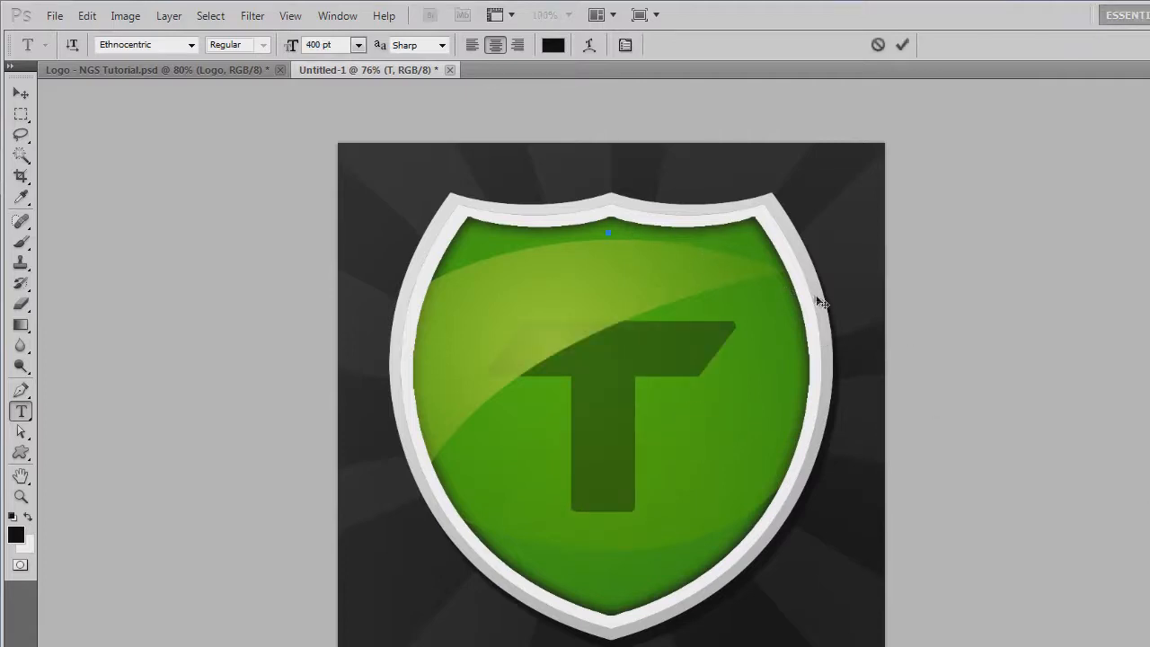
{"action": "type", "text": "TUTORIALS"}
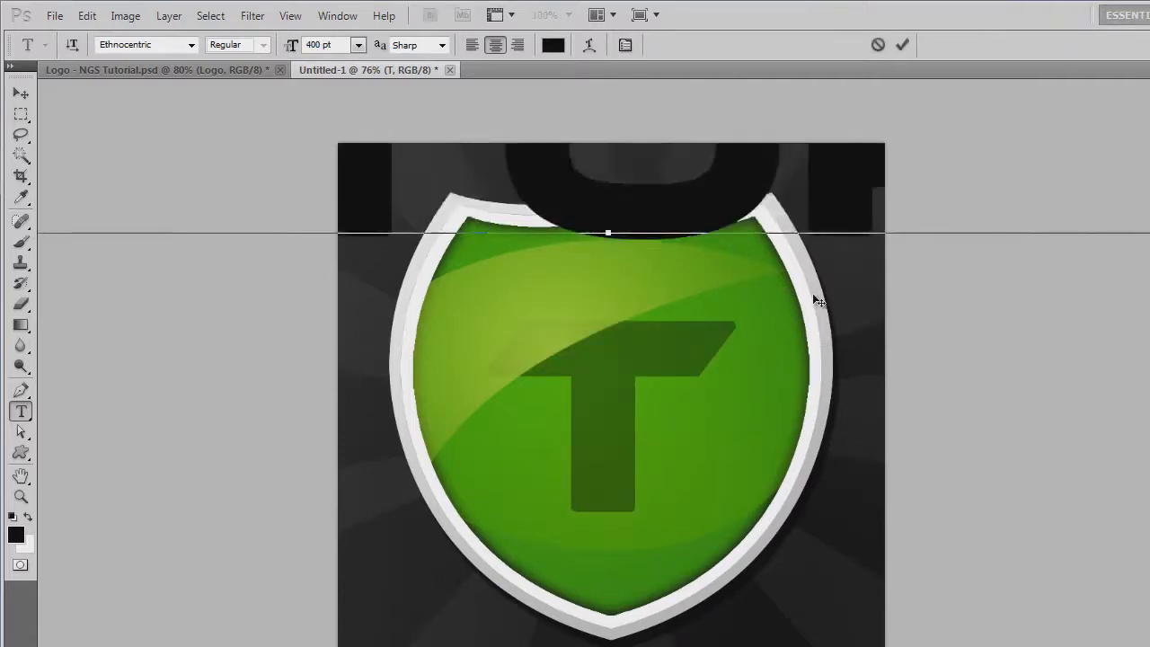
{"action": "key", "text": "ctrl+a"}
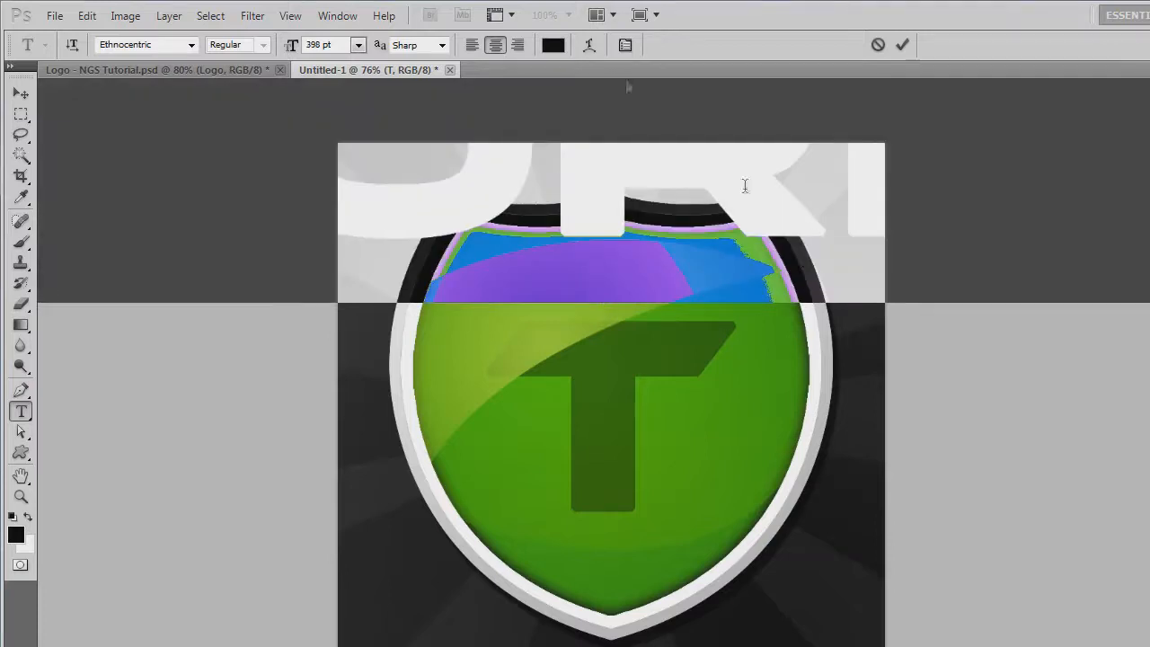
{"action": "left_click", "coordinate": [341, 45]}
{"action": "type", "text": "150"}
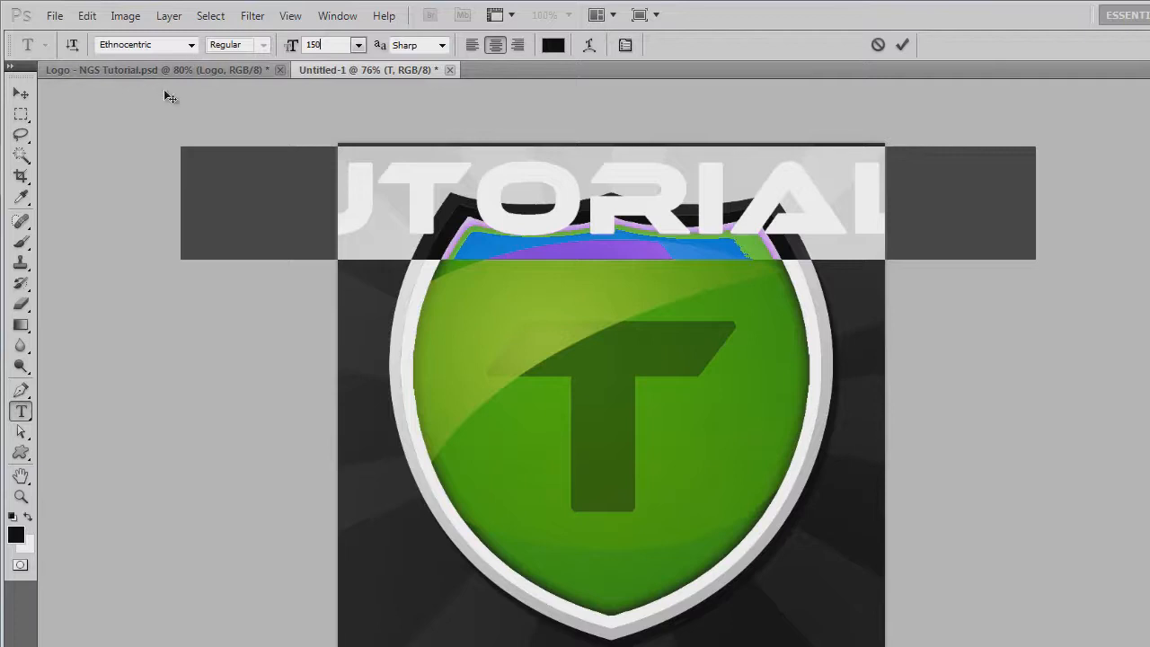
{"action": "left_click", "coordinate": [21, 93]}
{"action": "left_click_drag", "start_coordinate": [499, 229], "coordinate": [499, 396]}
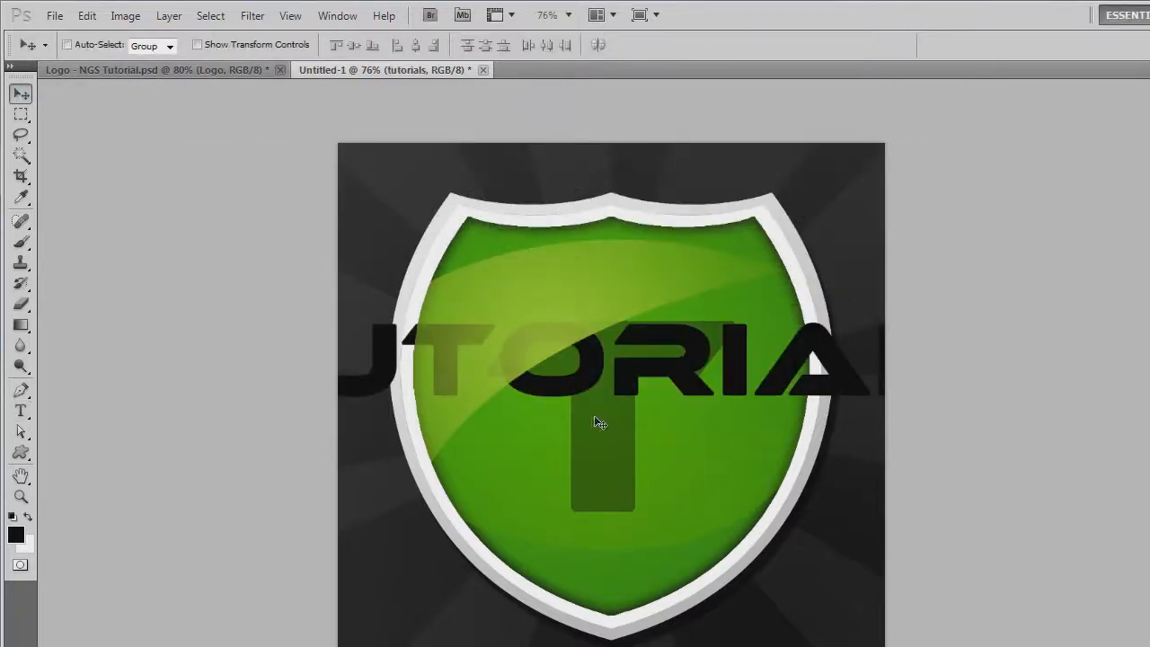
Set the font size of the TUTORIALS text to 72 pt
{"action": "key", "text": "t"}
{"action": "left_click", "coordinate": [623, 380]}
{"action": "key", "text": "ctrl+a"}
{"action": "left_click", "coordinate": [357, 44]}
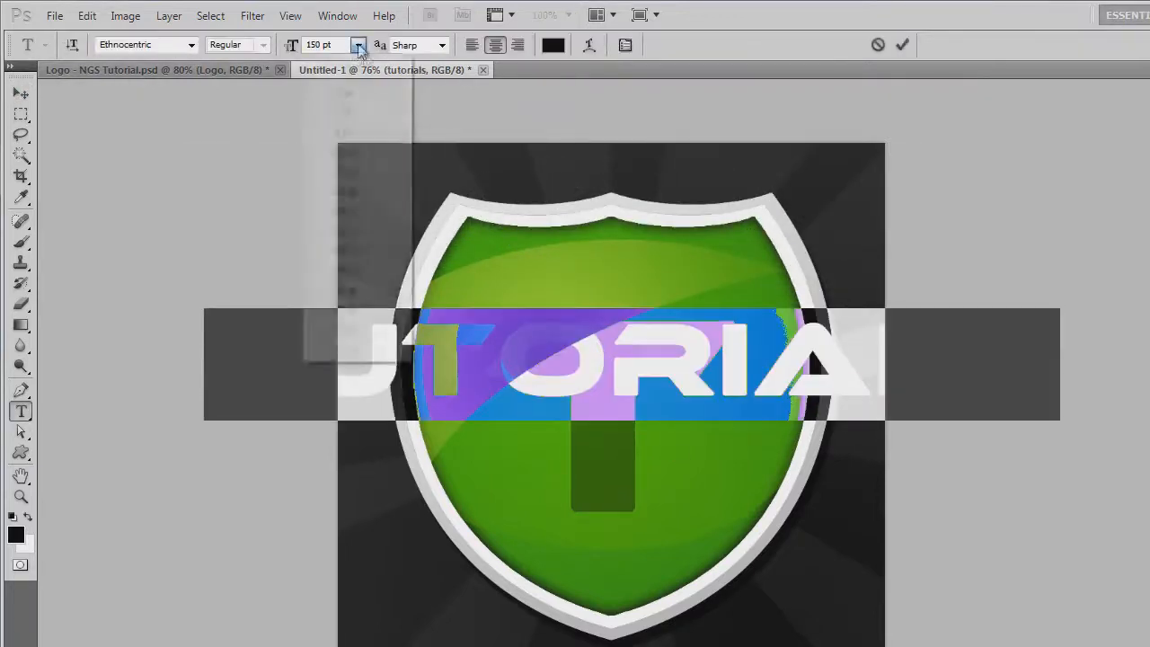
{"action": "left_click", "coordinate": [361, 352]}
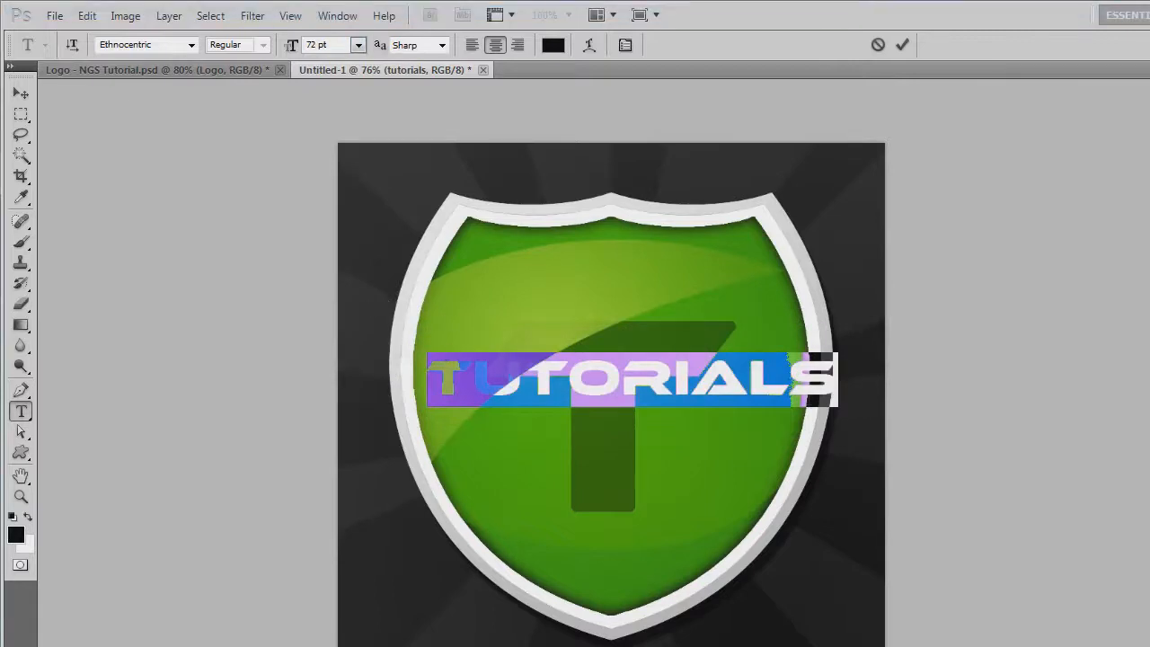
Shorten the word to TUTORIAL and move it roughly to the middle of the shield, just below the T's crossbar
{"action": "left_click", "coordinate": [826, 381]}
{"action": "key", "text": "BackSpace"}
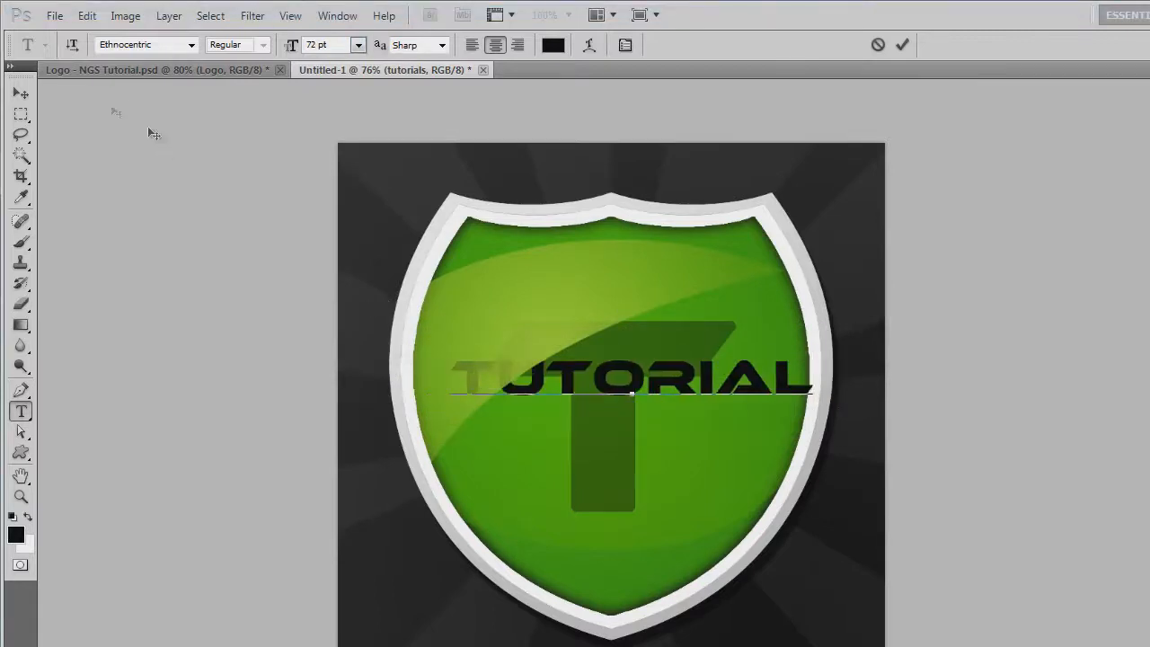
{"action": "left_click", "coordinate": [21, 92]}
{"action": "left_click_drag", "start_coordinate": [542, 315], "coordinate": [616, 405]}
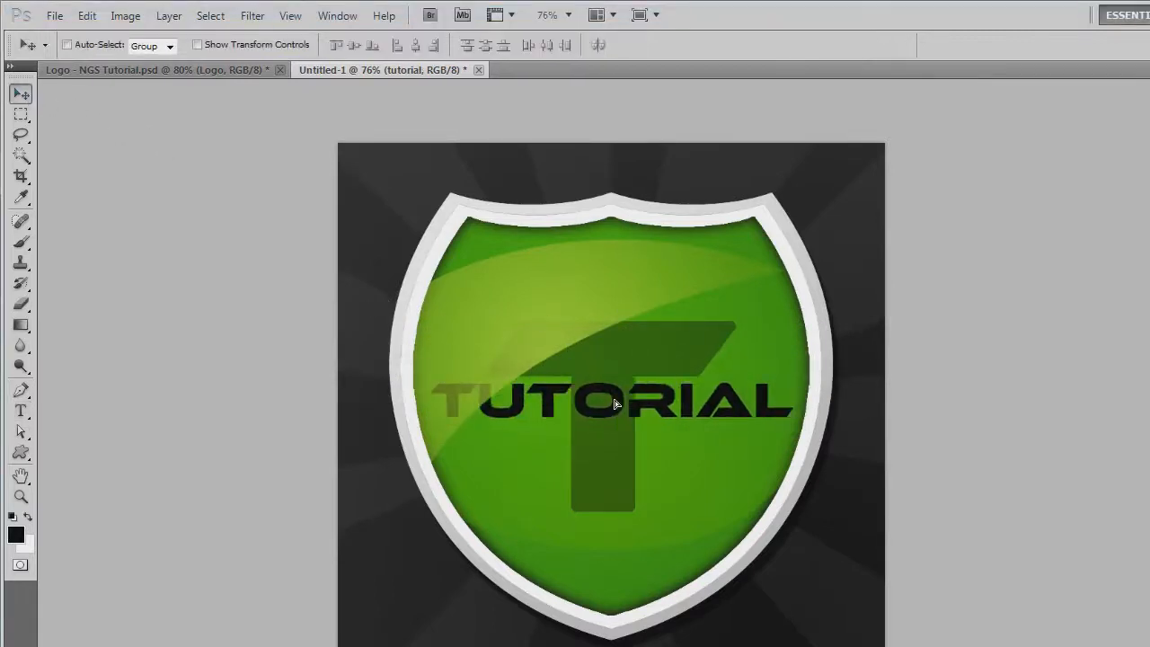
Scale the TUTORIAL text down to about 57 pt and shift it slightly lower on the shield
{"action": "key", "text": "ctrl+t"}
{"action": "left_click_drag", "start_coordinate": [792, 377], "coordinate": [755, 390]}
{"action": "key", "text": "Return"}
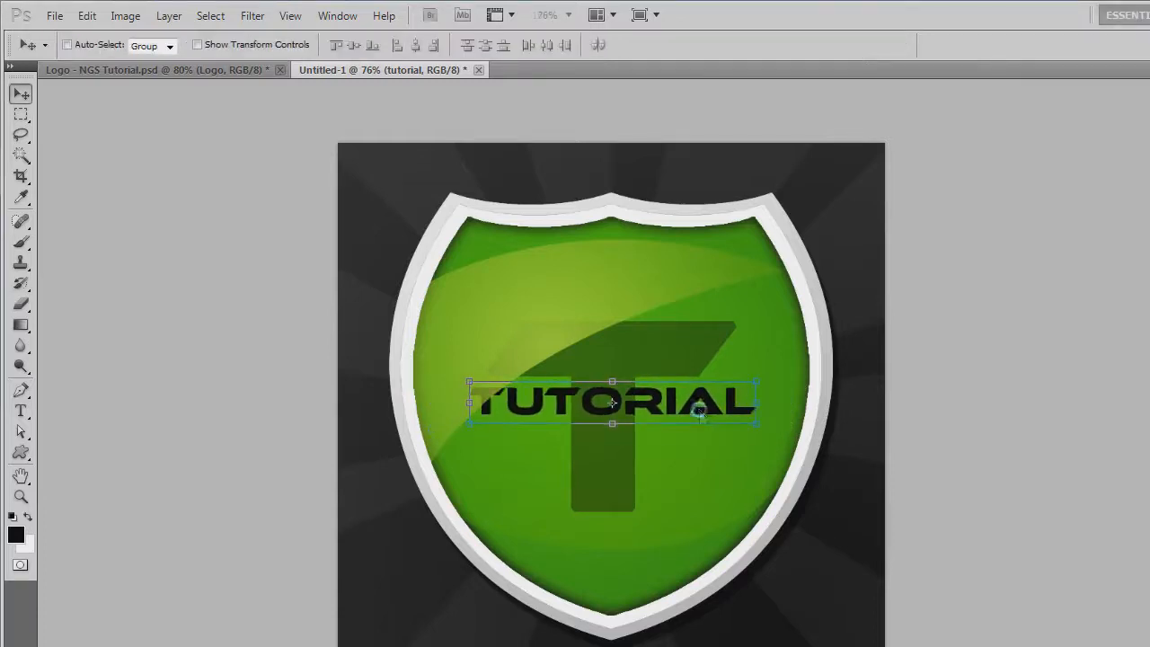
{"action": "left_click_drag", "start_coordinate": [615, 402], "coordinate": [615, 415]}
Align the TUTORIAL text's horizontal centre to a selection of the inner green shield and deselect
{"action": "left_click", "coordinate": [1147, 552], "text": "ctrl"}
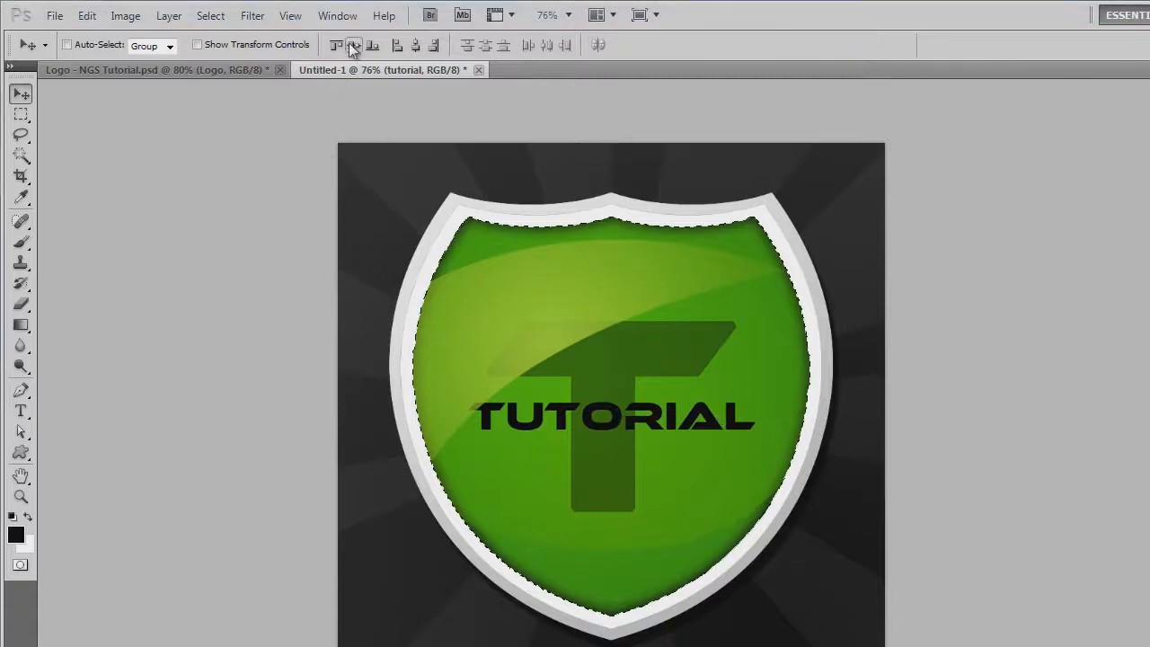
{"action": "left_click", "coordinate": [417, 49]}
{"action": "left_click", "coordinate": [21, 114]}
{"action": "left_click", "coordinate": [97, 127]}
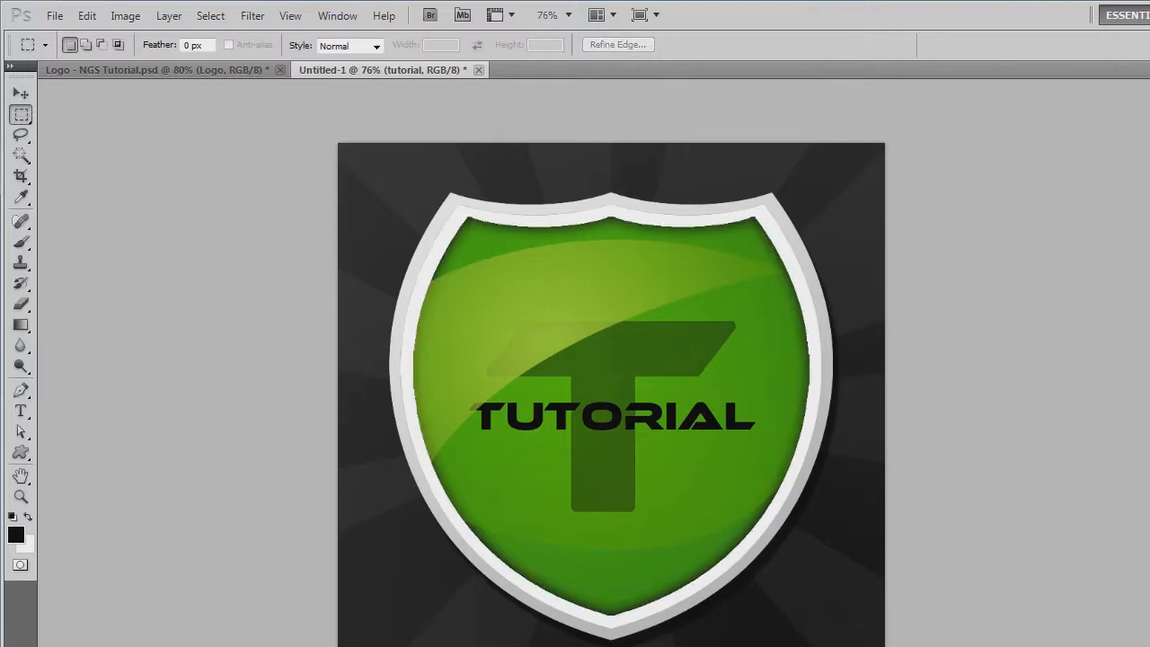
Change the colour of the TUTORIAL text to white (ffffff) and commit the edit
{"action": "key", "text": "t"}
{"action": "double_click", "coordinate": [615, 416]}
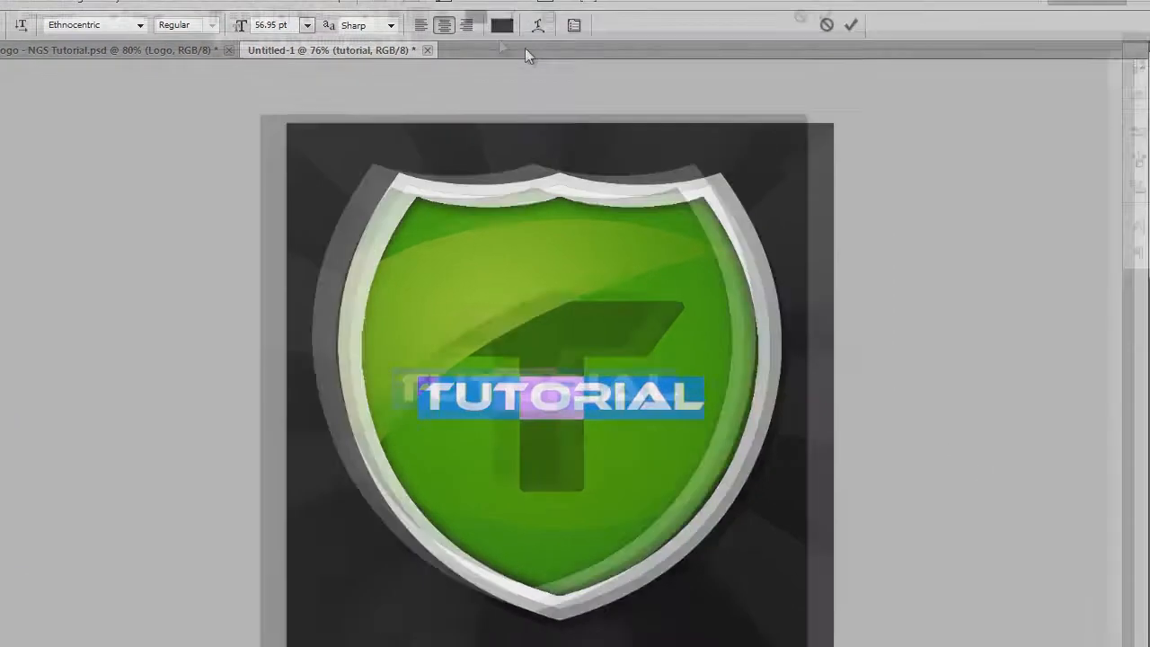
{"action": "left_click", "coordinate": [502, 25]}
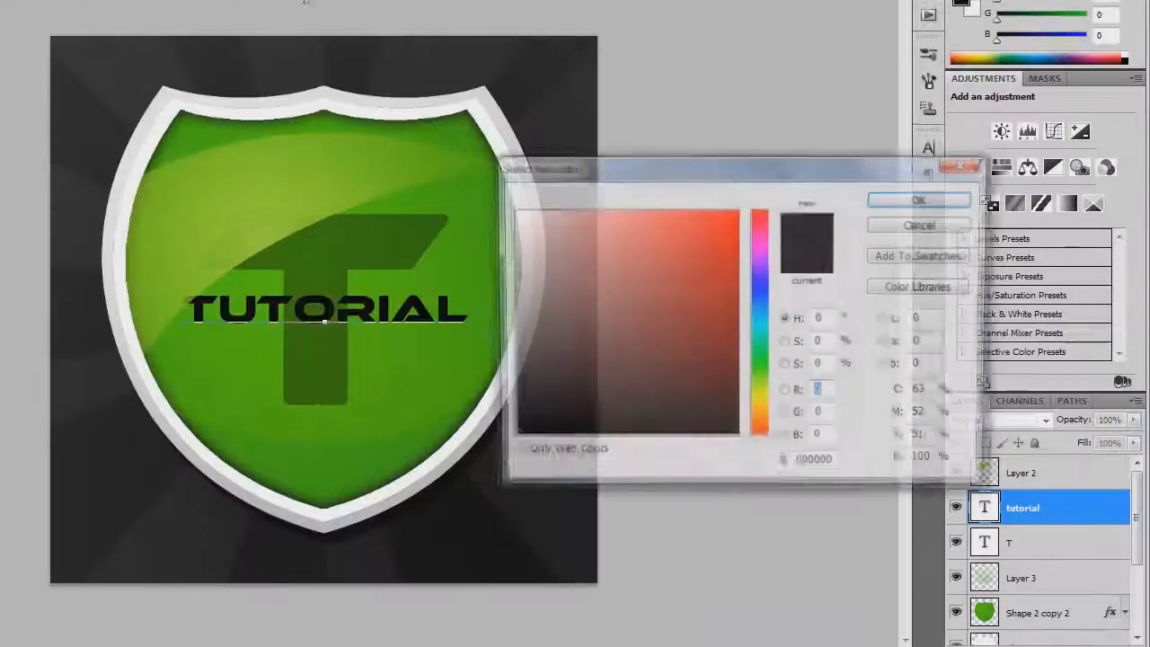
{"action": "left_click_drag", "start_coordinate": [554, 336], "coordinate": [372, 163]}
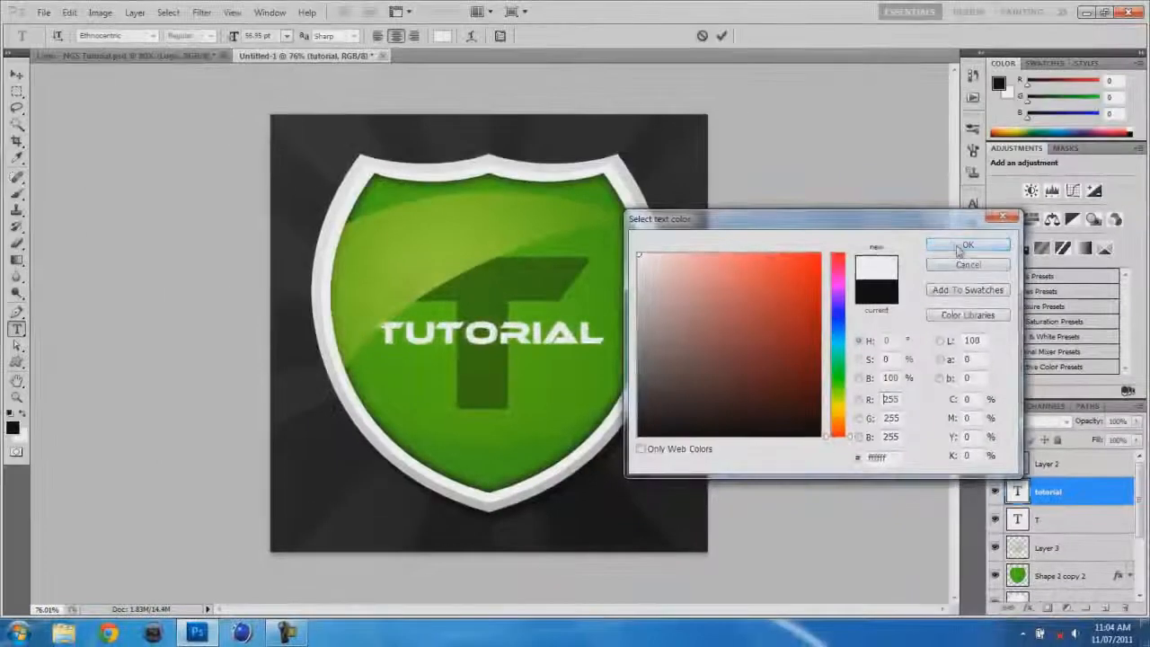
{"action": "left_click", "coordinate": [929, 208]}
{"action": "left_click", "coordinate": [16, 75]}
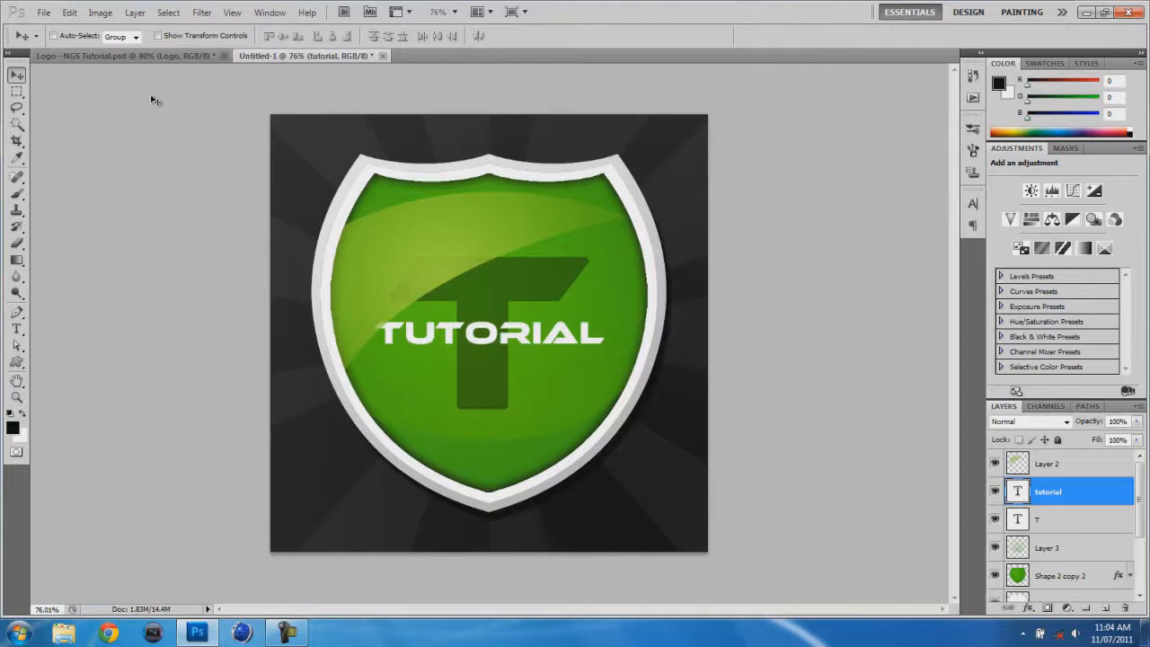
Compare the recreated logo with the reference design in Logo - NGS Tutorial.psd
{"action": "left_click", "coordinate": [158, 55]}
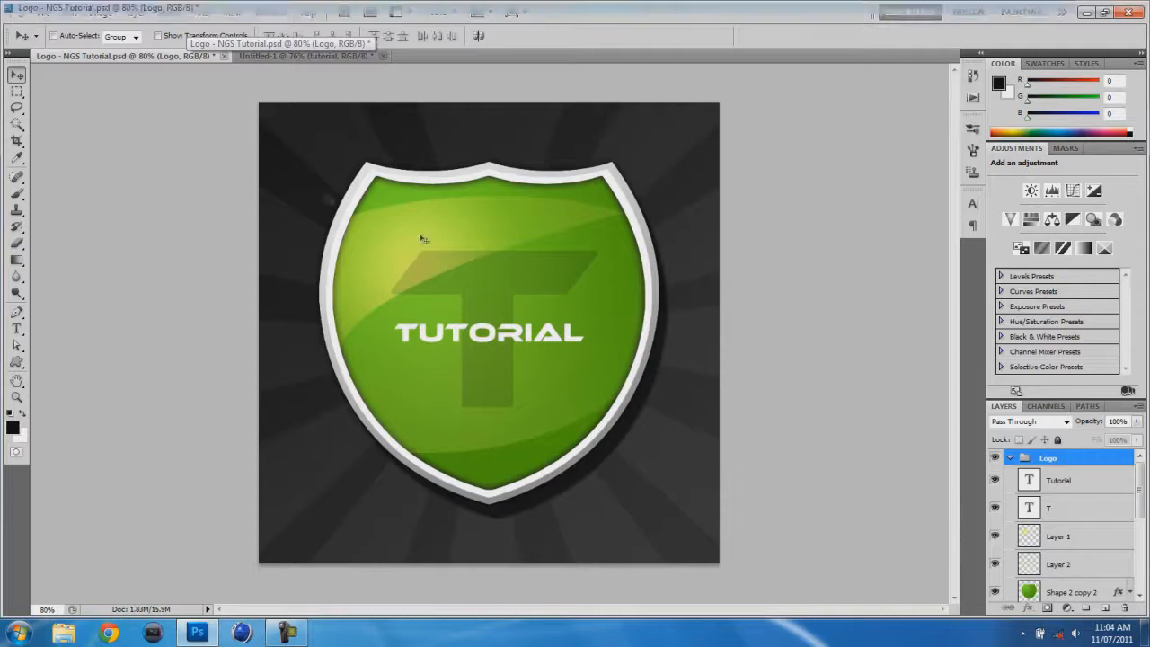
{"action": "left_click", "coordinate": [310, 56]}
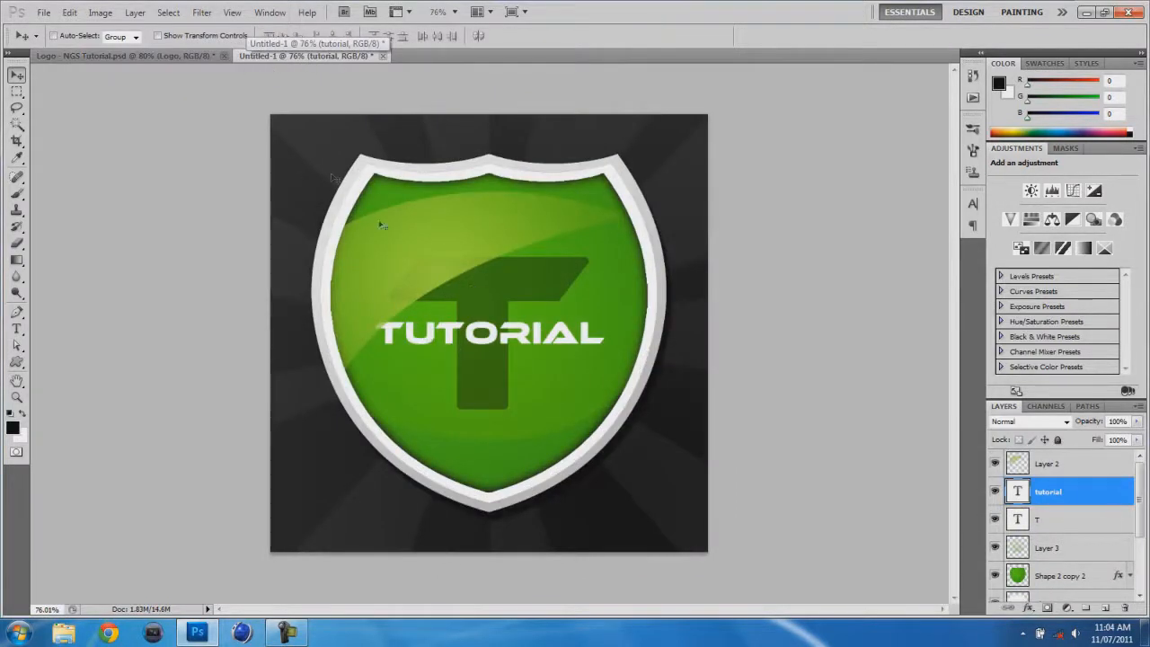
{"action": "left_click", "coordinate": [185, 56]}
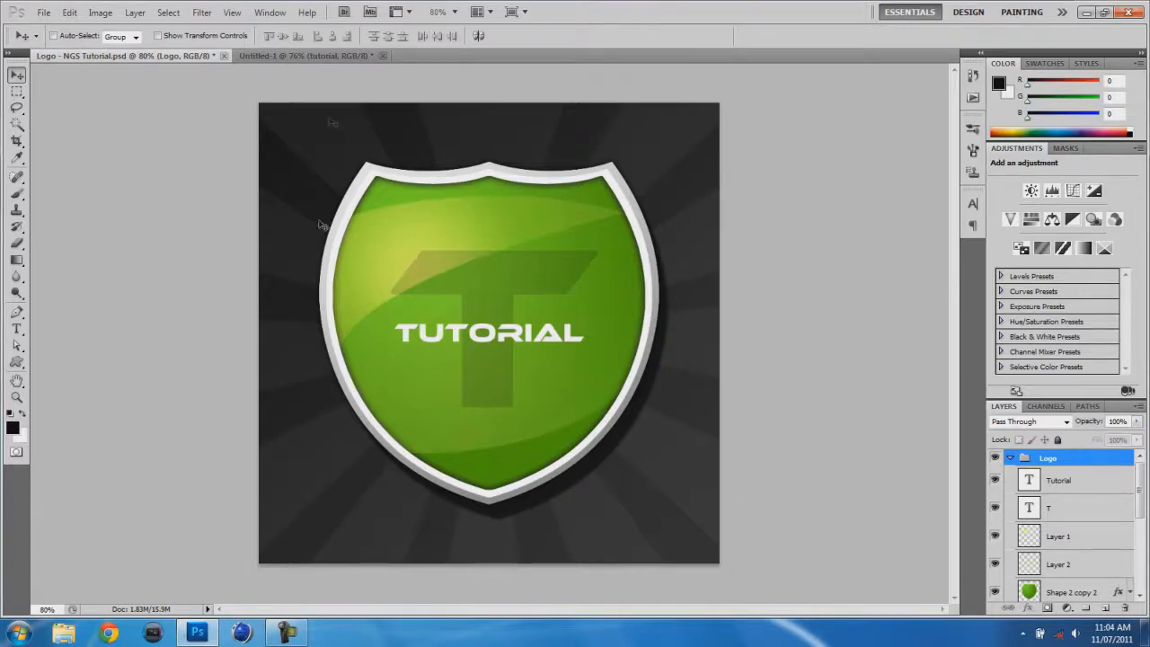
{"action": "left_click", "coordinate": [321, 56]}
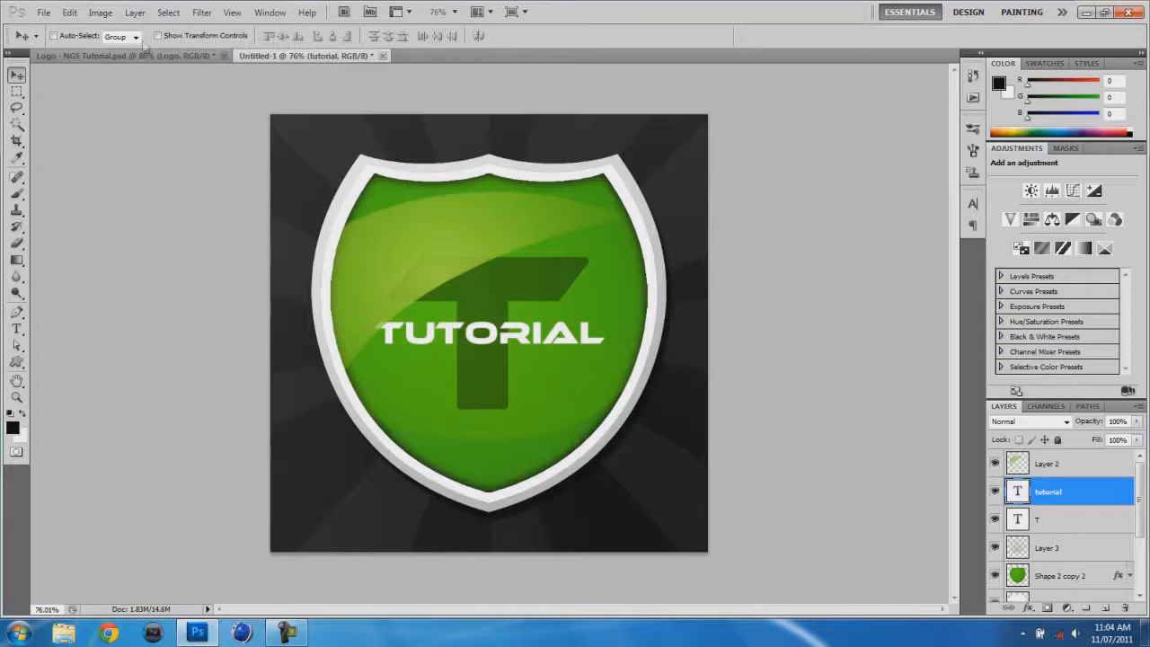
{"action": "left_click", "coordinate": [161, 57]}
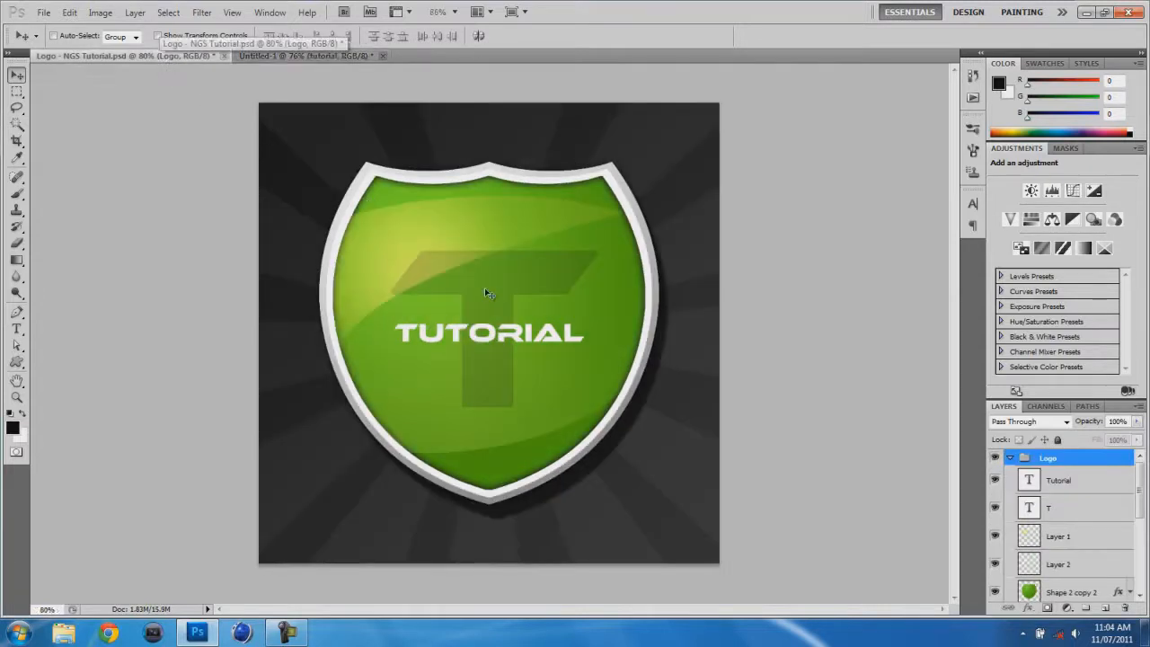